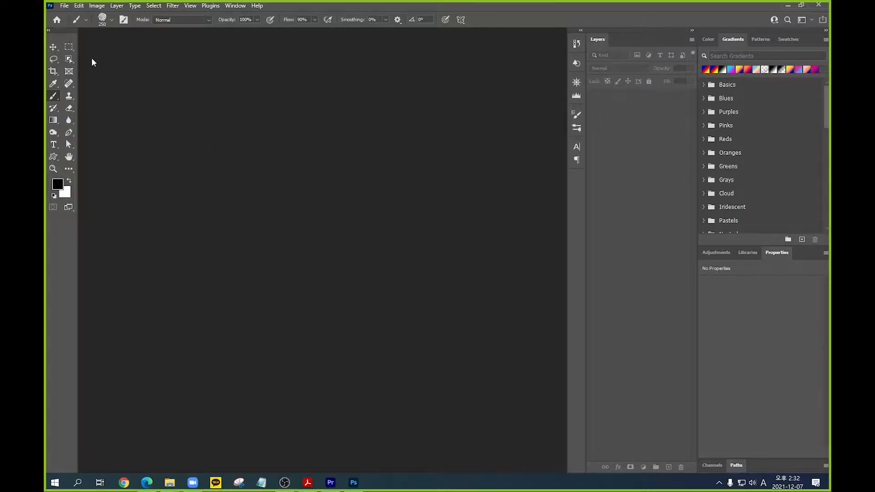
# Switch to the Edge browser and search Naver for 서울중부기술교육원.
pyautogui.click(147, 483)
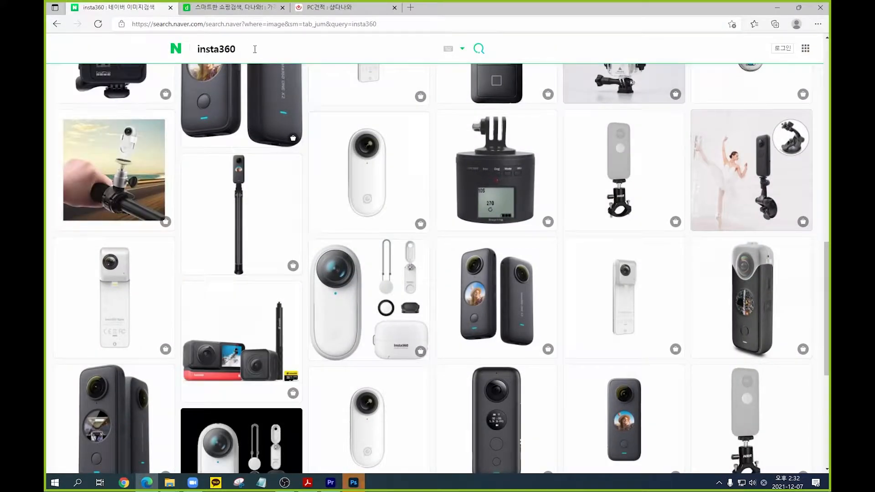
pyautogui.moveTo(248, 43); pyautogui.dragTo(183, 57)
pyautogui.write('중부기수')
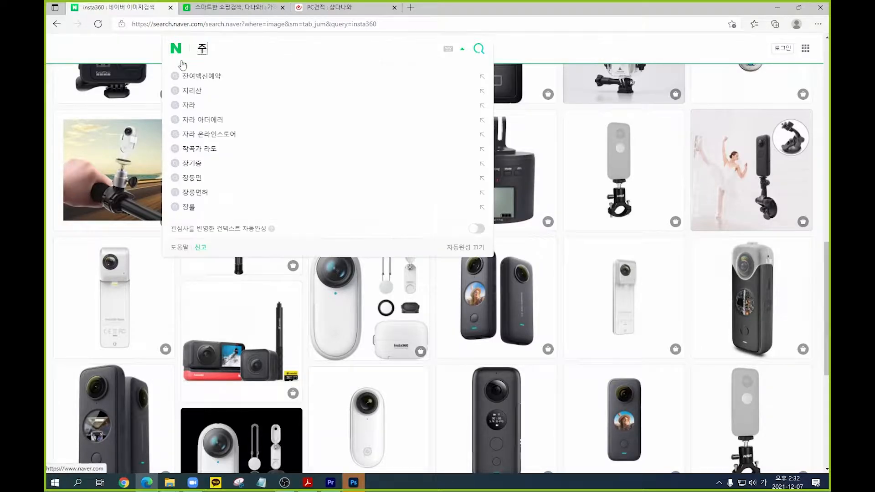
pyautogui.write('ㄹ교윳ㄱㅇ')
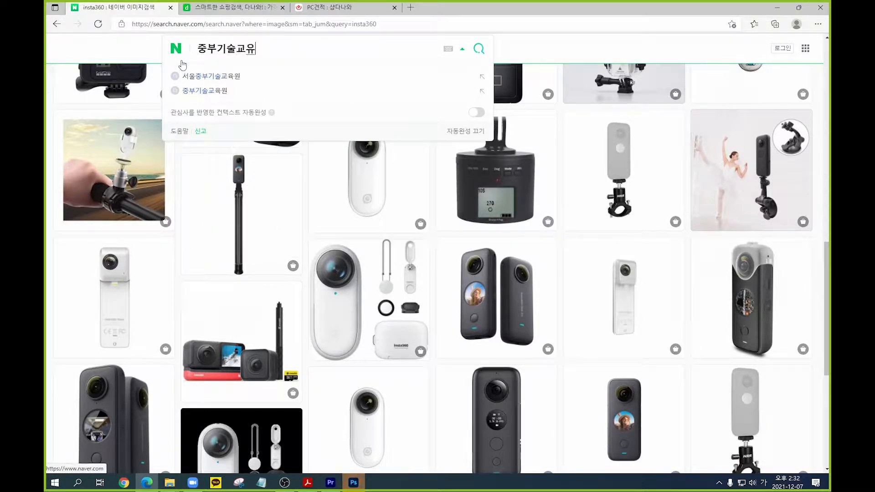
pyautogui.press('BackSpace')
pyautogui.press('BackSpace')
pyautogui.press('Down')
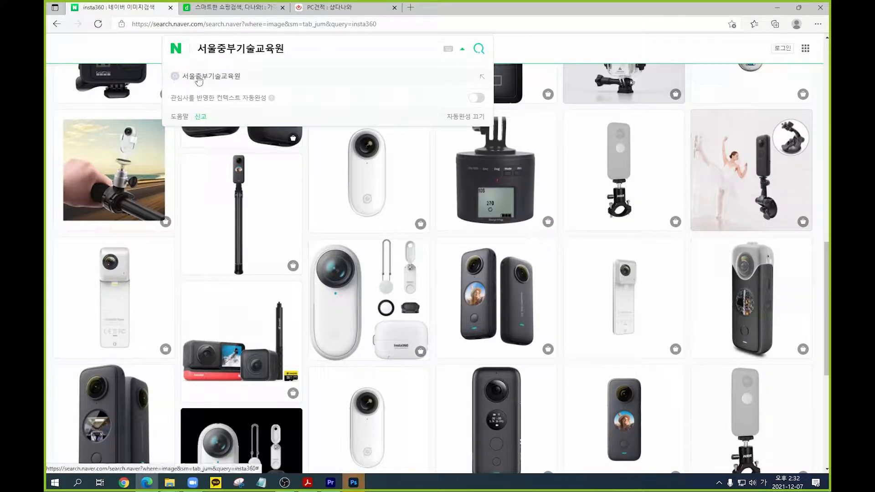
pyautogui.click(191, 77)
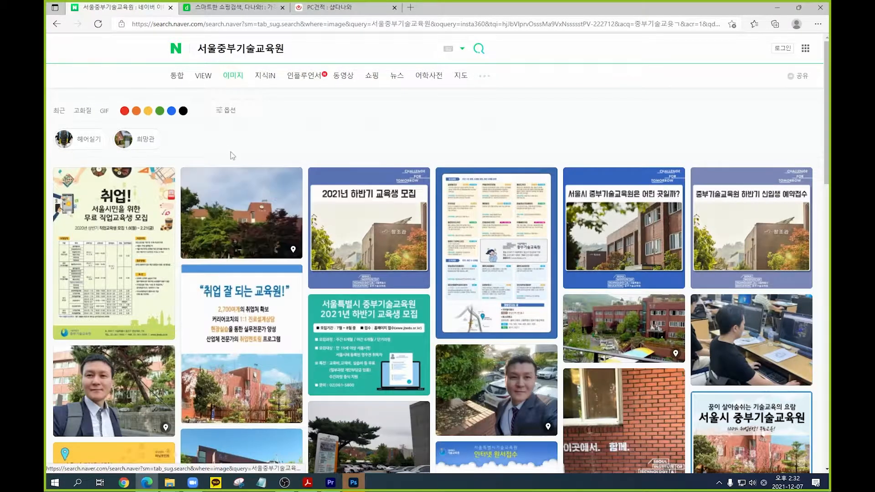
# Show the all-category search results and open the 중부기술교육원 website's main page.
pyautogui.click(176, 76)
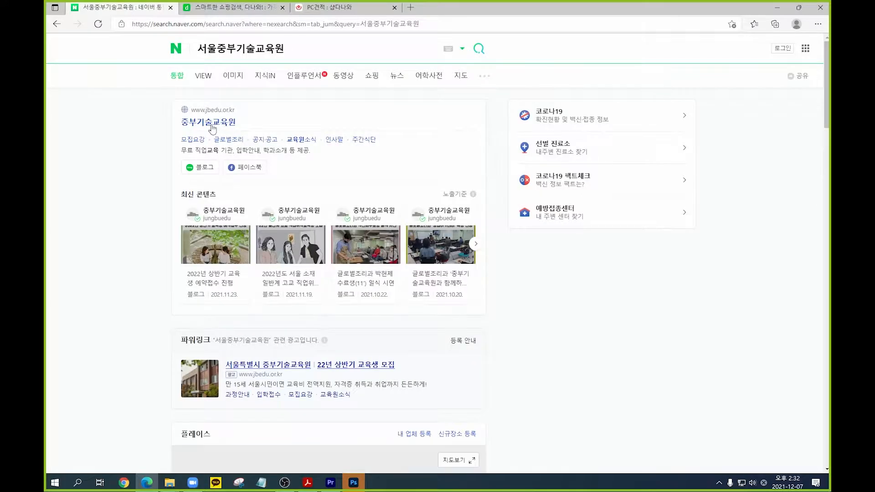
pyautogui.click(208, 121)
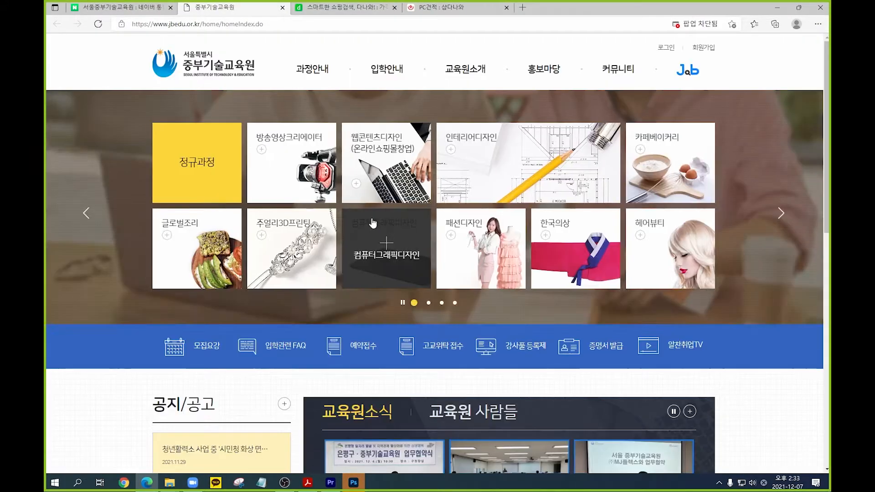
pyautogui.moveTo(312, 75)
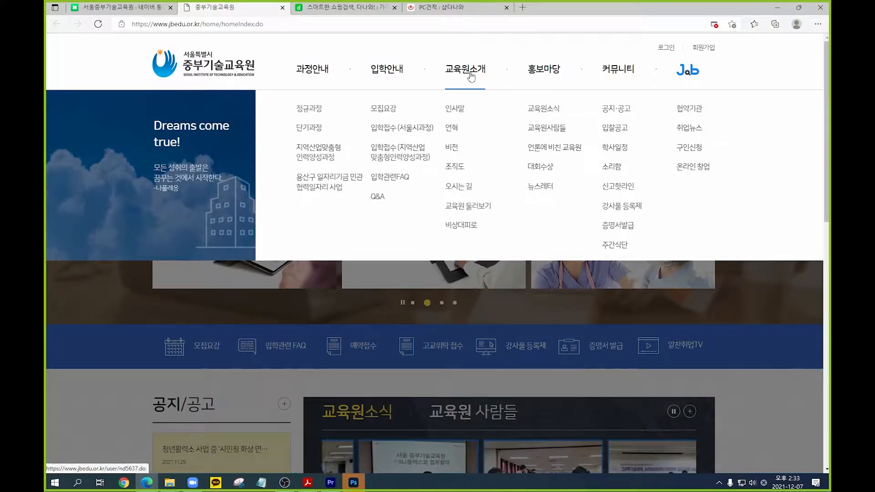
pyautogui.click(230, 78)
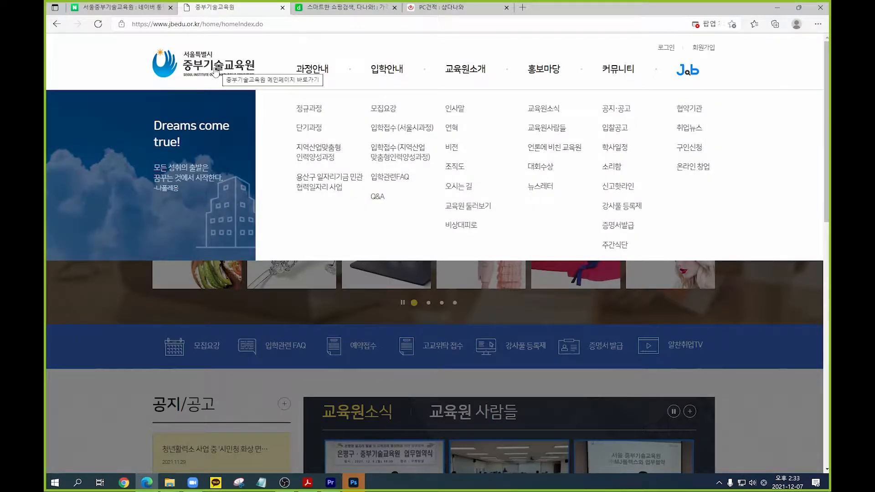
# Save the site's header logo image as logo_header in PNG format to D:\MaskPD\Image\Picture.
pyautogui.rightClick(198, 66)
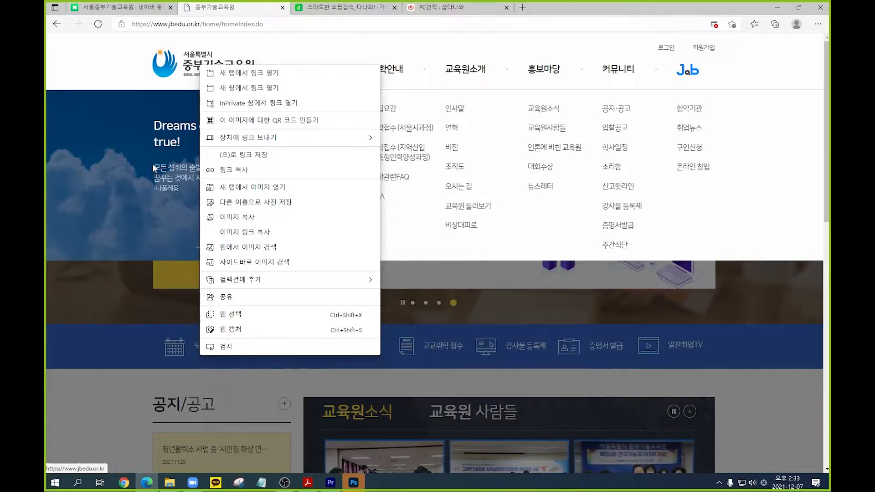
pyautogui.click(258, 204)
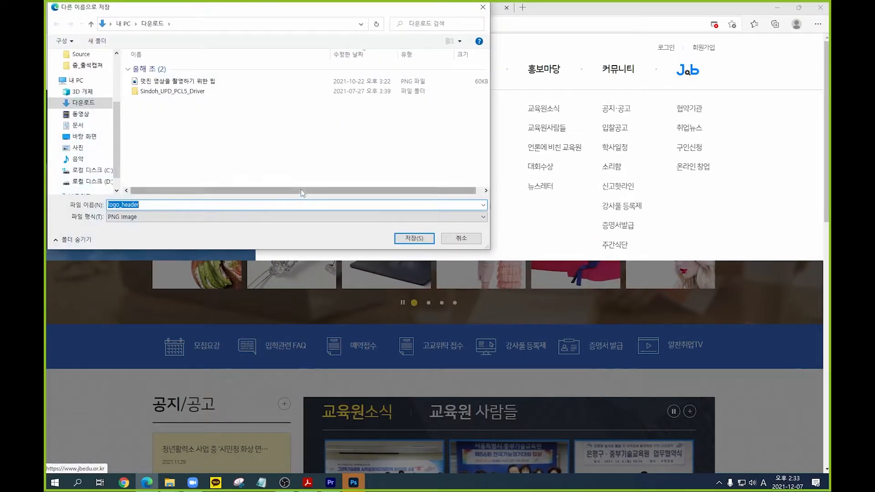
pyautogui.click(89, 181)
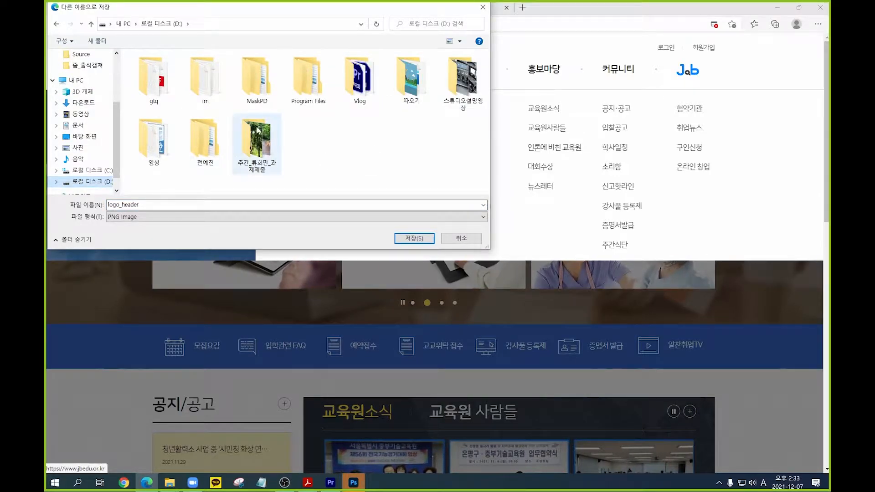
pyautogui.doubleClick(251, 93)
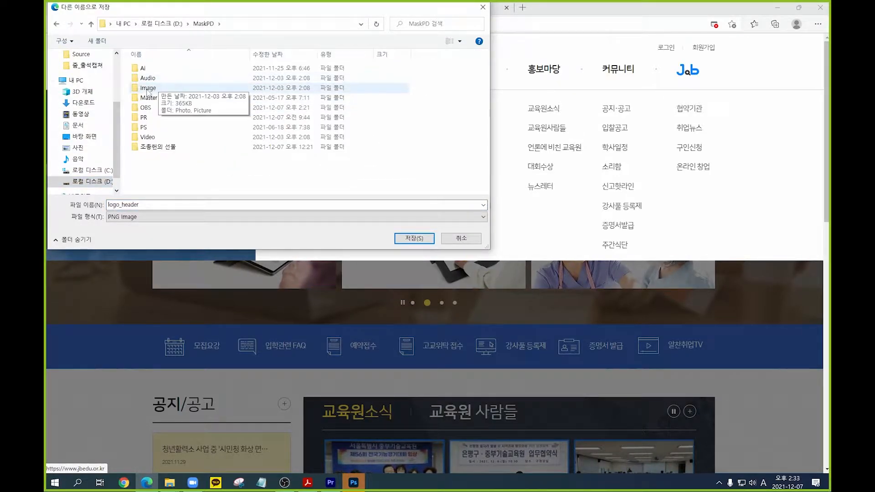
pyautogui.doubleClick(148, 94)
pyautogui.doubleClick(148, 79)
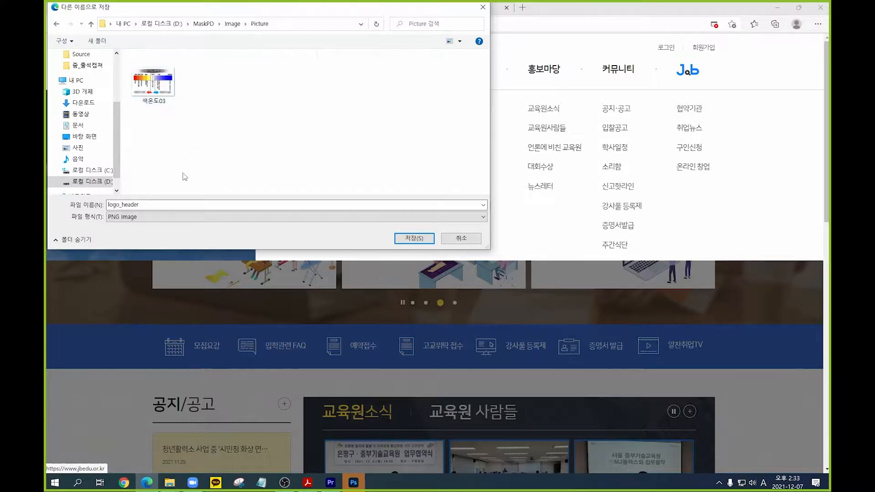
pyautogui.click(413, 238)
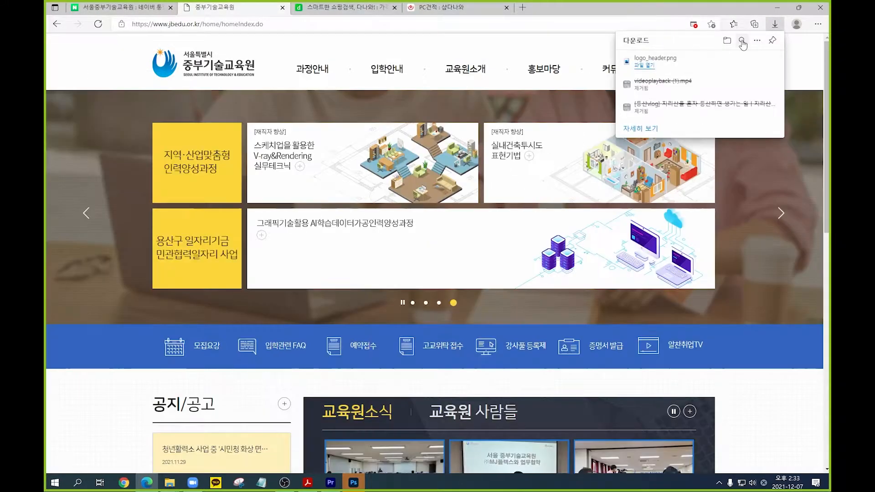
# Switch to Photoshop and open the logo_header image from D:\MaskPD\Image\Picture.
pyautogui.click(778, 8)
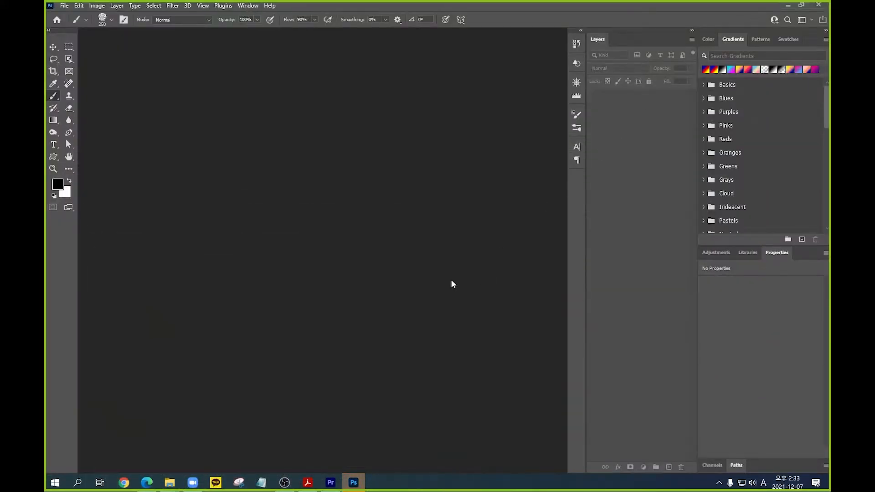
pyautogui.click(67, 8)
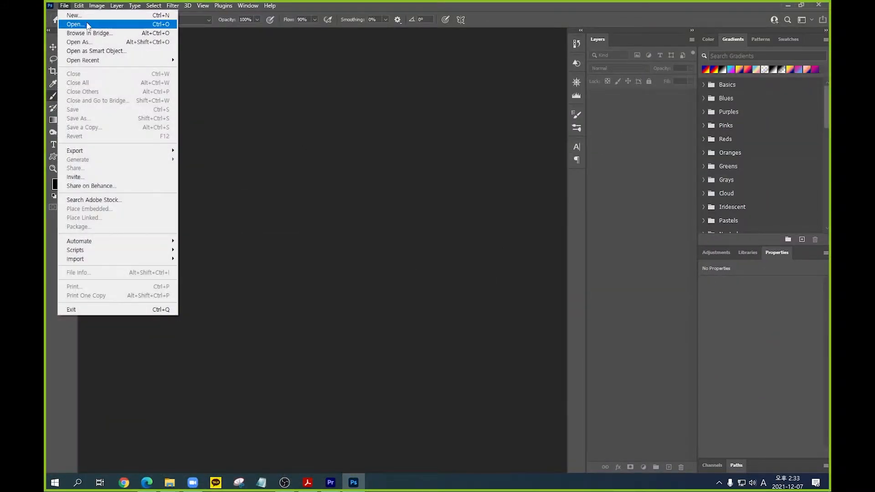
pyautogui.click(77, 23)
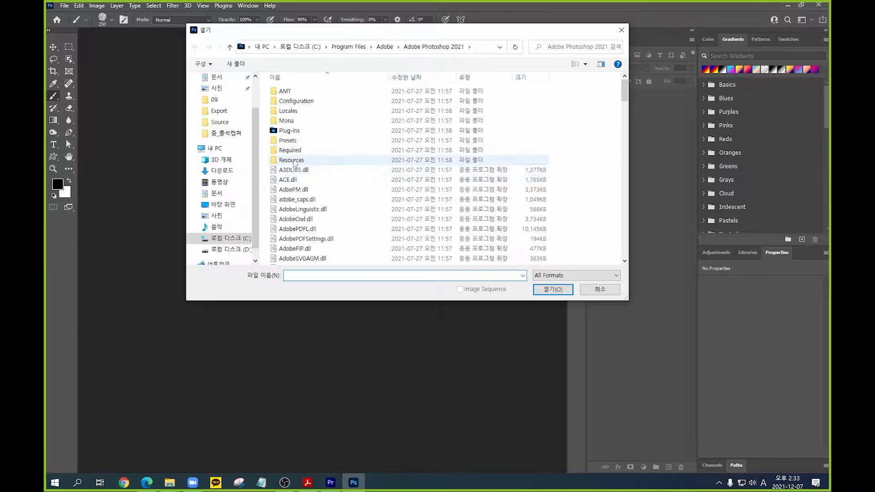
pyautogui.click(234, 249)
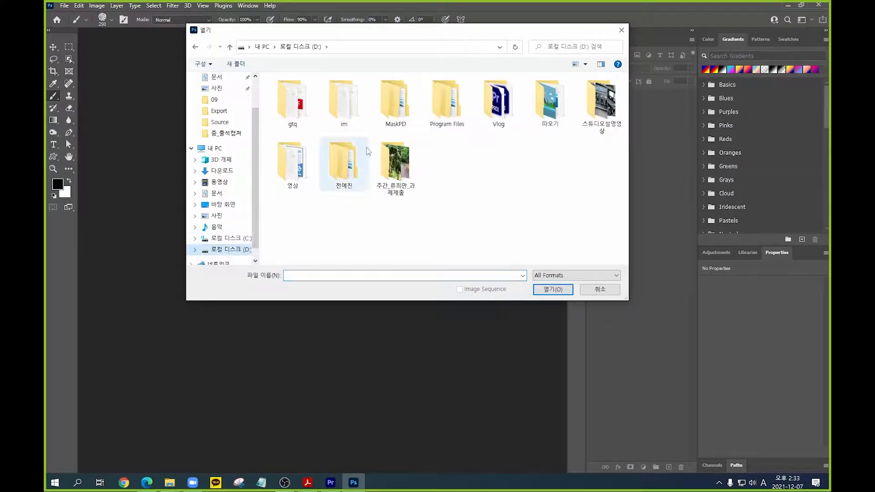
pyautogui.doubleClick(395, 104)
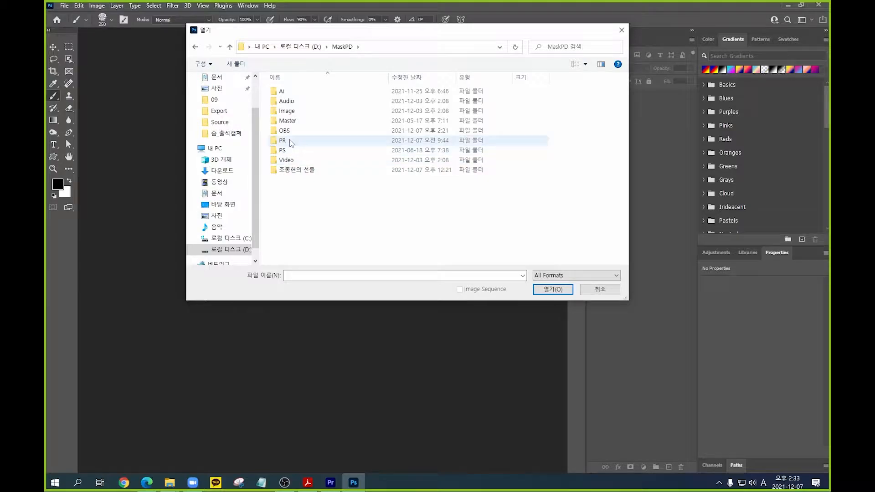
pyautogui.doubleClick(287, 111)
pyautogui.doubleClick(287, 101)
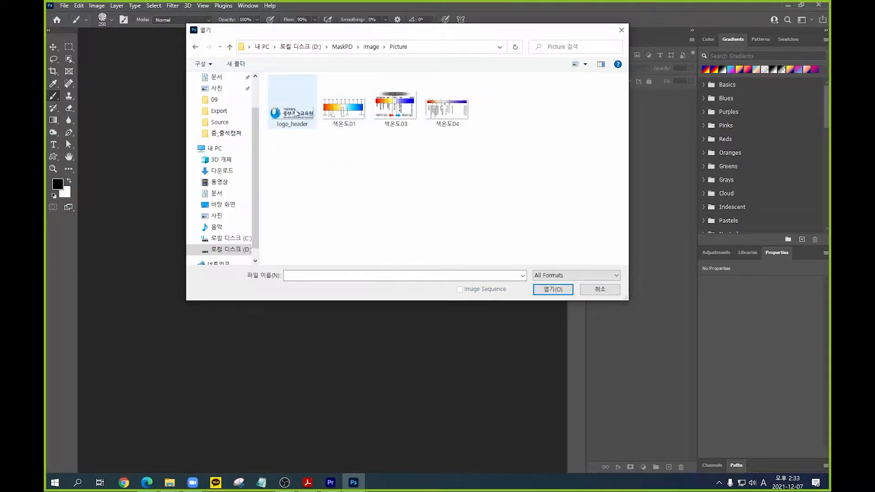
pyautogui.click(314, 120)
pyautogui.click(553, 290)
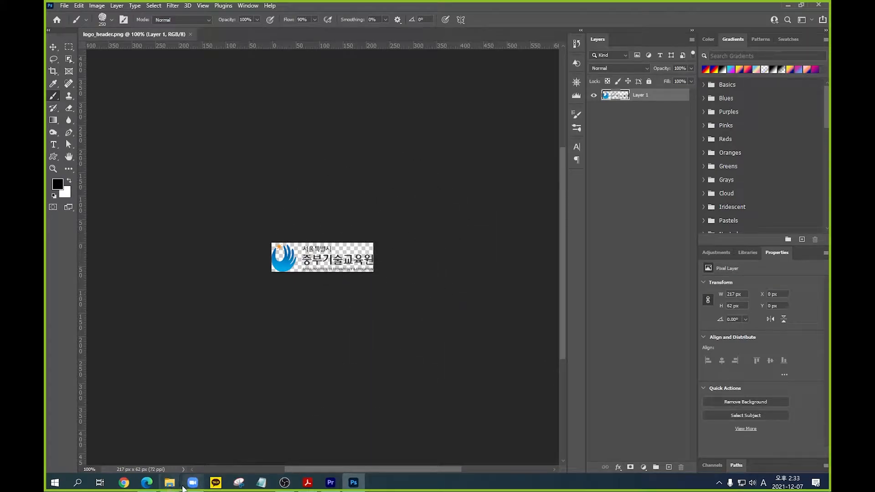
# Return to the institute's website in Edge and capture its header logo with a rectangular snip in the Snipping Tool.
pyautogui.click(147, 483)
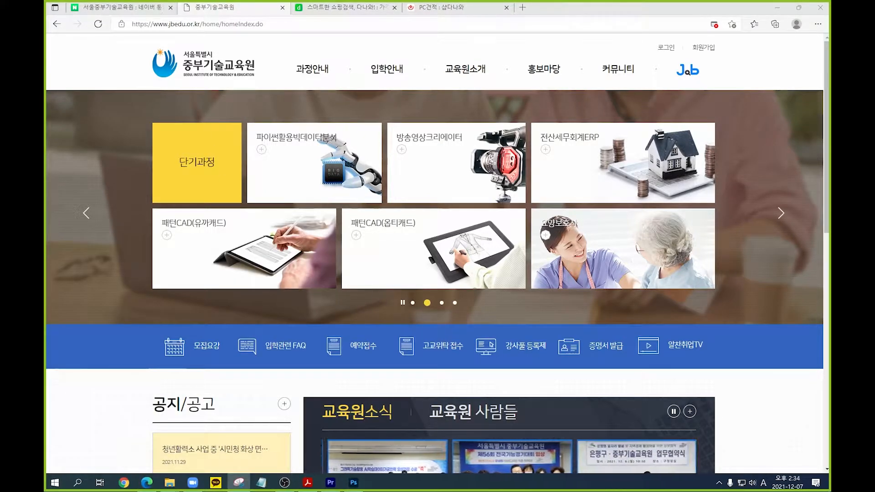
pyautogui.click(524, 122)
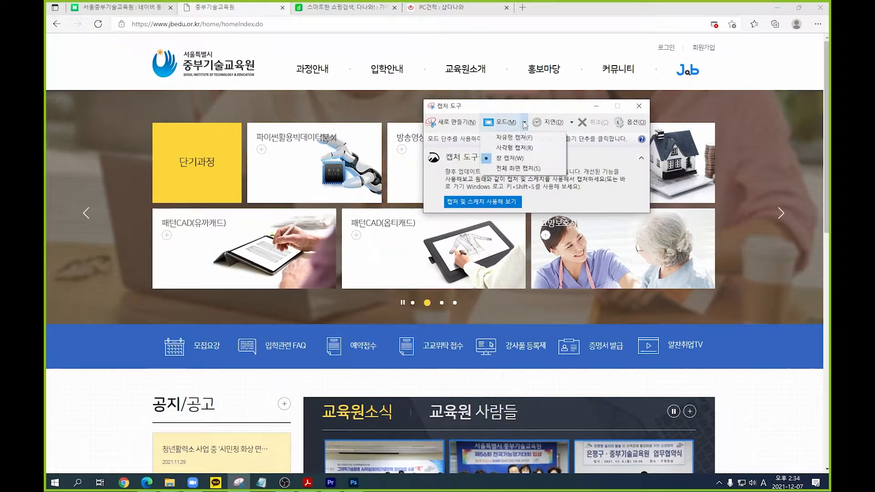
pyautogui.click(510, 150)
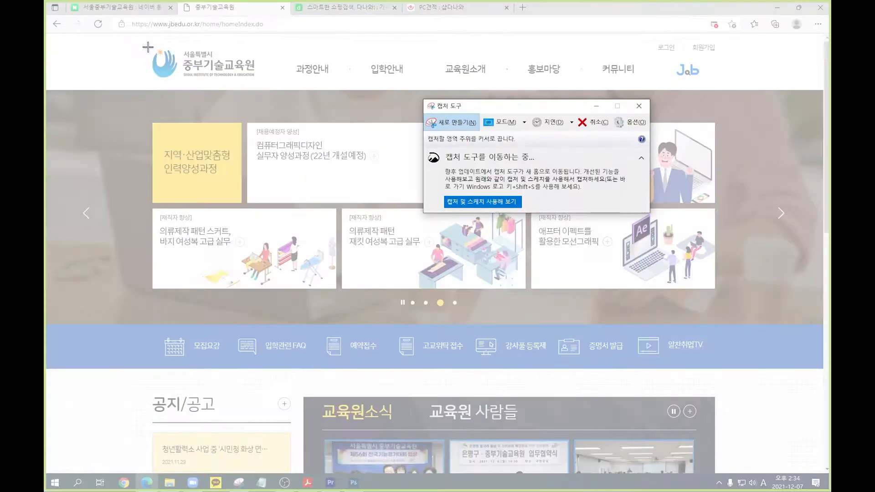
pyautogui.moveTo(148, 47); pyautogui.dragTo(259, 82)
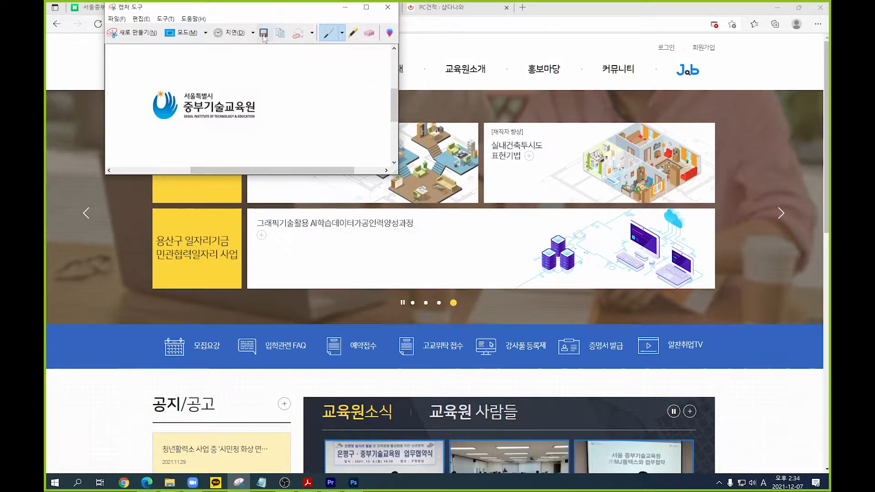
# Save the logo snip as the PNG file 캡처 in D:\MaskPD\Image\Picture and close the Snipping Tool.
pyautogui.click(264, 32)
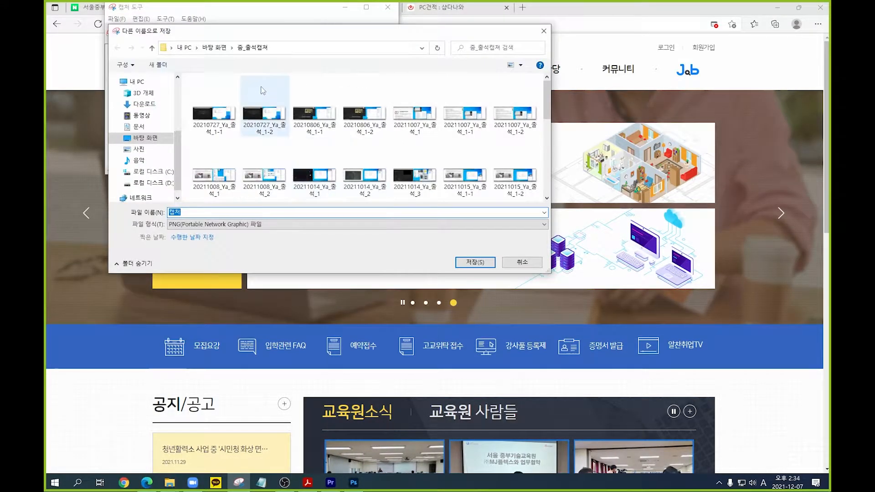
pyautogui.click(152, 186)
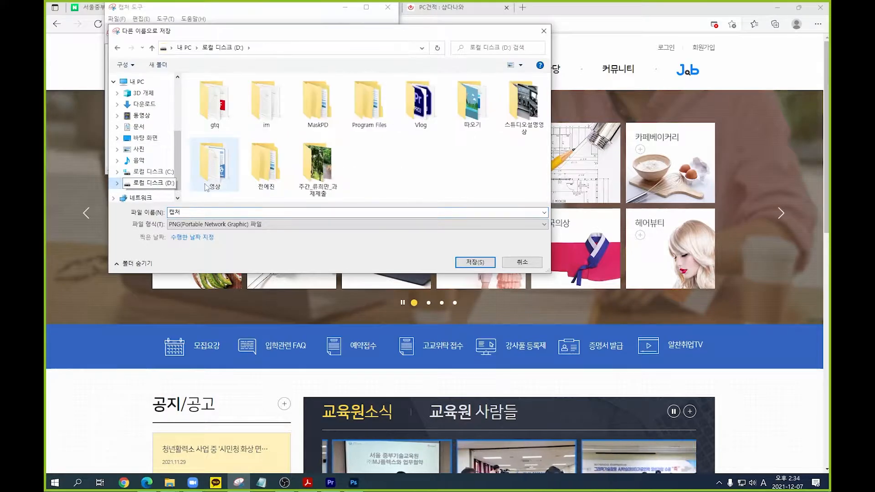
pyautogui.doubleClick(315, 114)
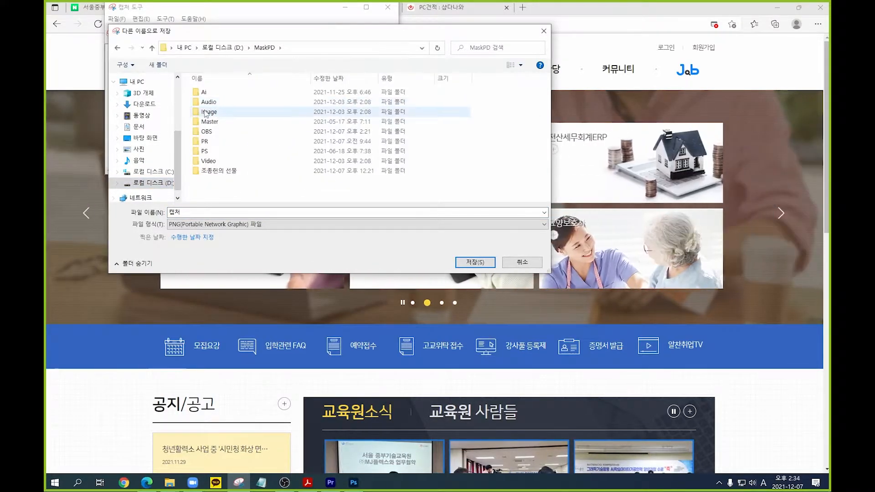
pyautogui.doubleClick(209, 111)
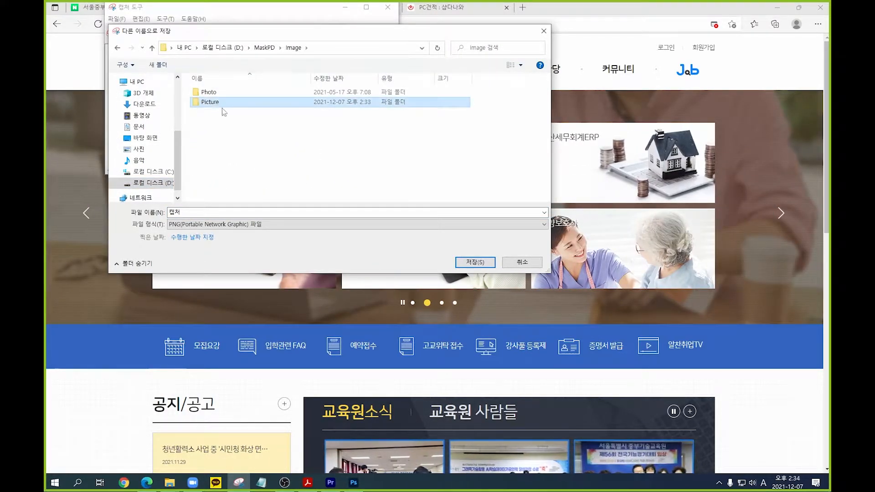
pyautogui.doubleClick(217, 105)
pyautogui.click(475, 262)
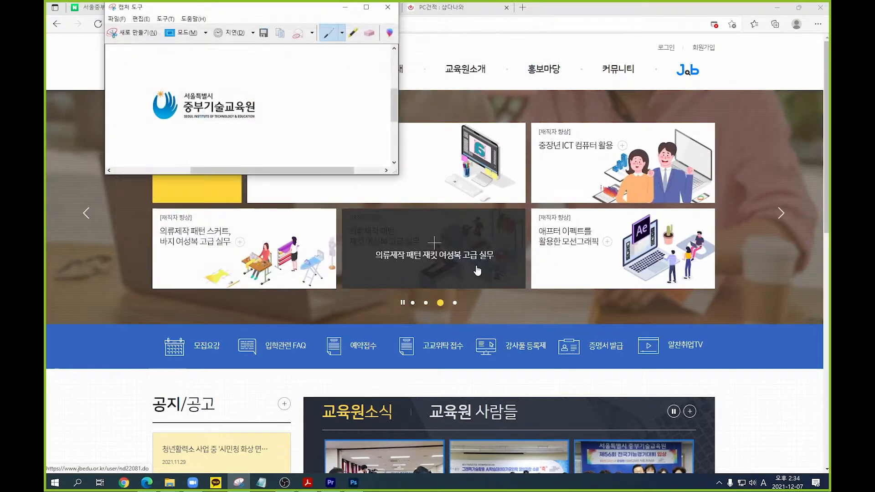
pyautogui.click(387, 7)
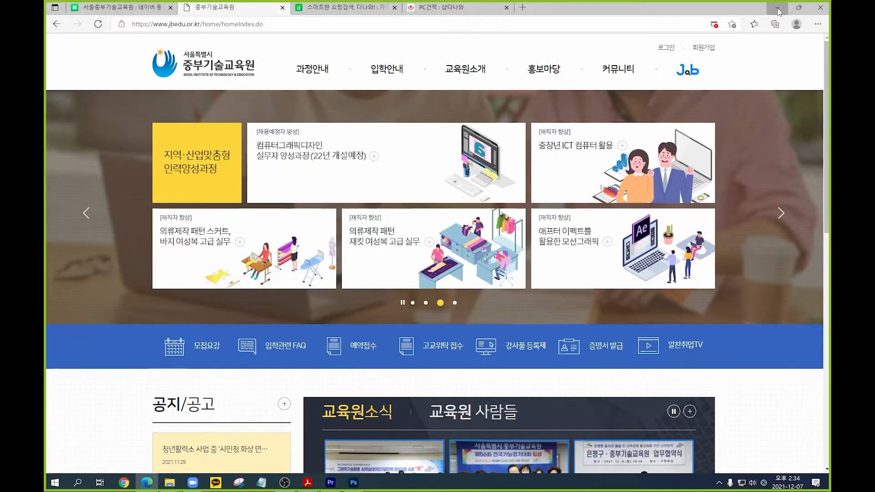
# Switch to Photoshop and open the 캡처 image from D:\MaskPD\Image\Picture.
pyautogui.click(776, 7)
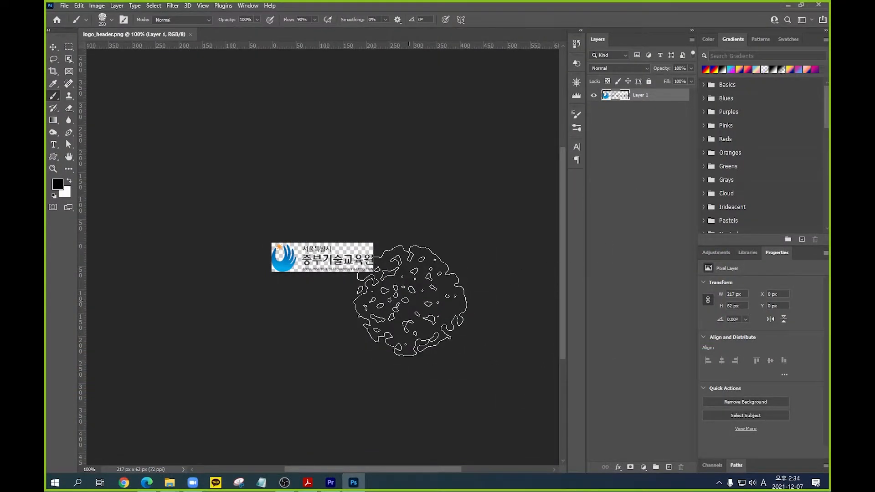
pyautogui.click(65, 6)
pyautogui.click(72, 24)
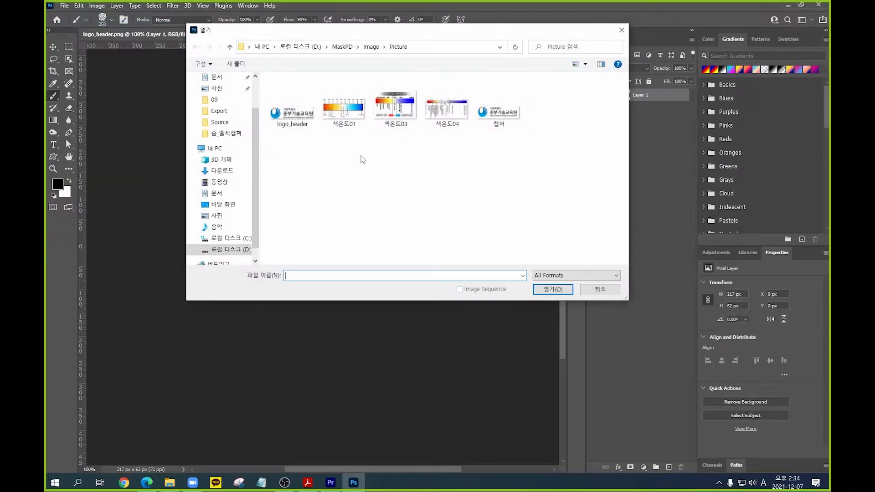
pyautogui.click(502, 111)
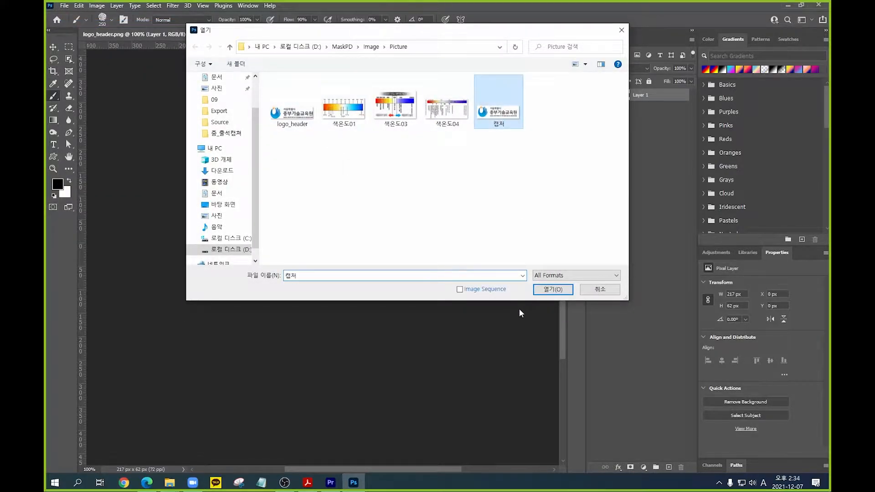
pyautogui.click(545, 290)
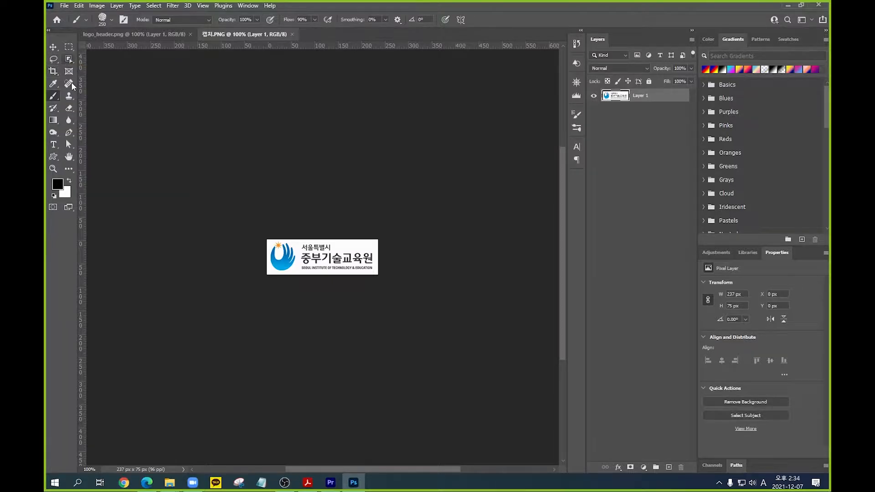
# Fit the captured logo to the view and select its white background using the Magic Wand Tool with tolerance 1.
pyautogui.click(71, 57)
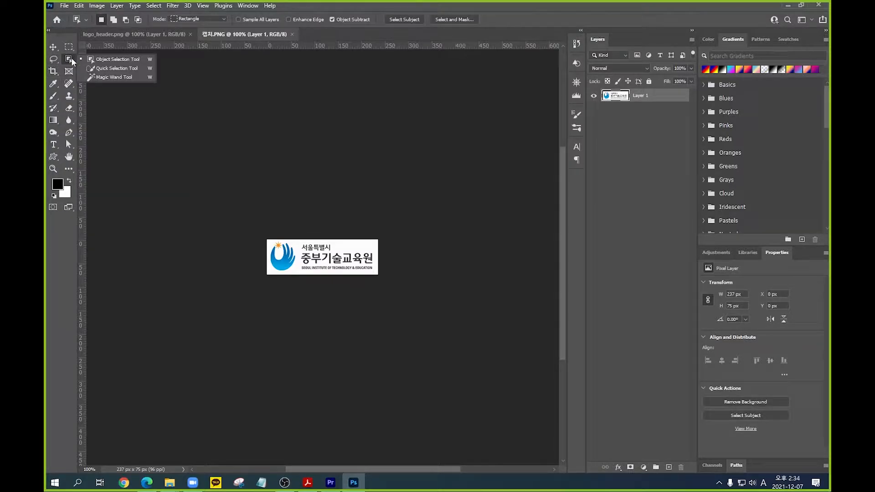
pyautogui.click(108, 76)
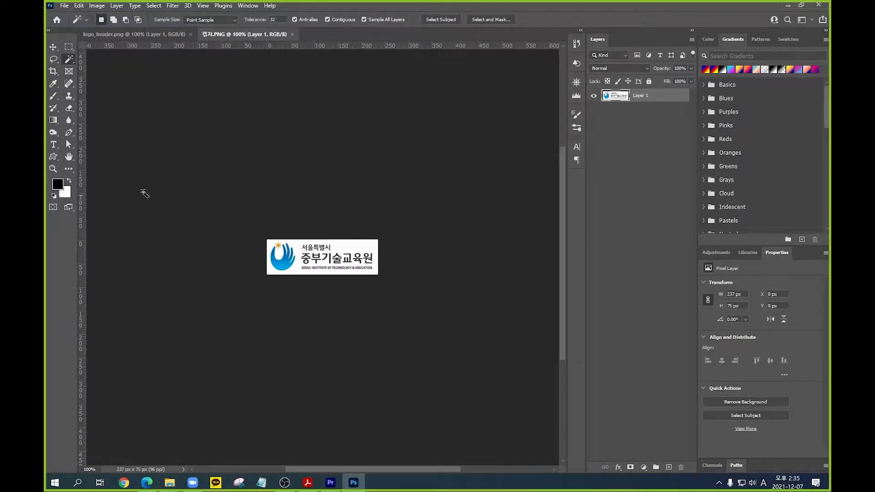
pyautogui.doubleClick(71, 158)
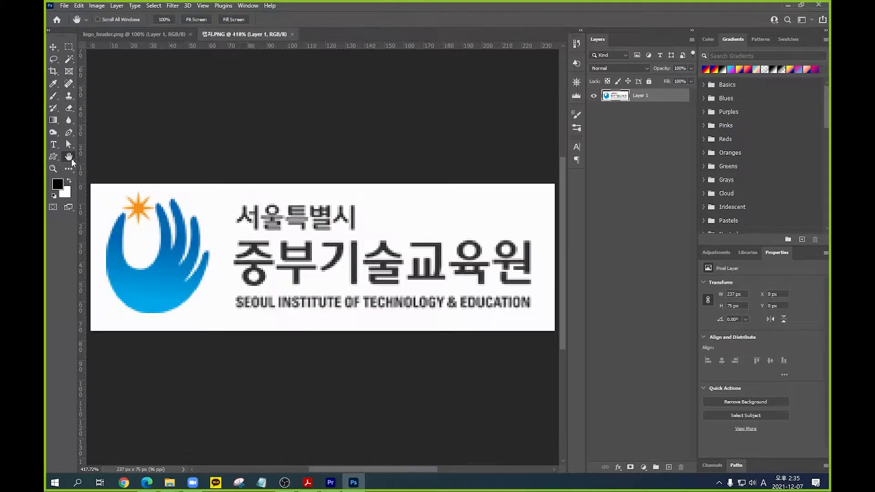
pyautogui.click(70, 60)
pyautogui.click(393, 212)
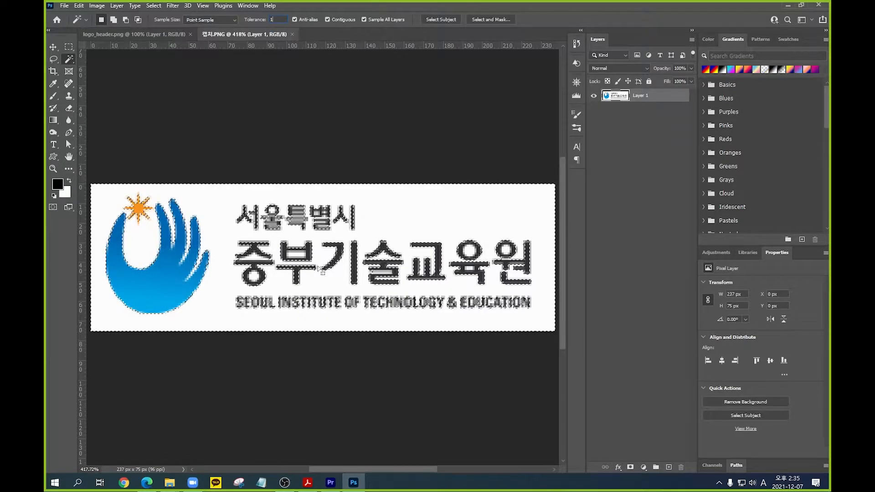
pyautogui.hotkey('ctrl', 'd')
pyautogui.click(399, 209)
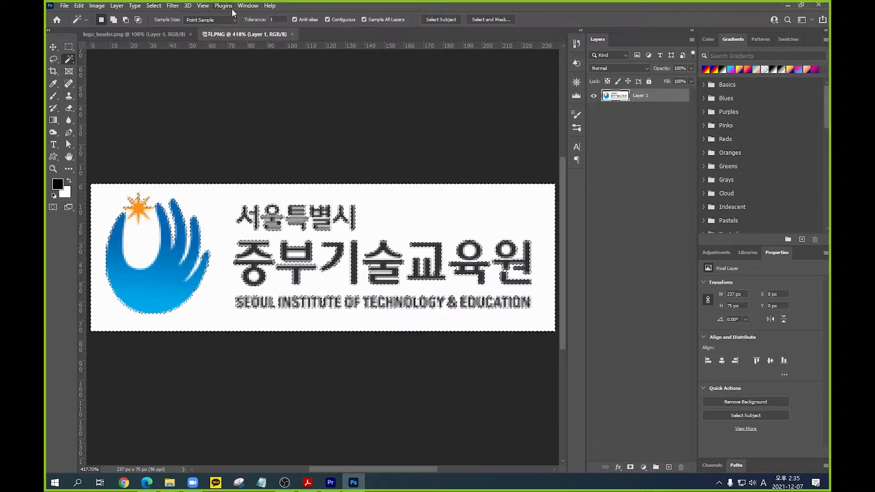
# Extend the background selection with the Similar command.
pyautogui.click(153, 5)
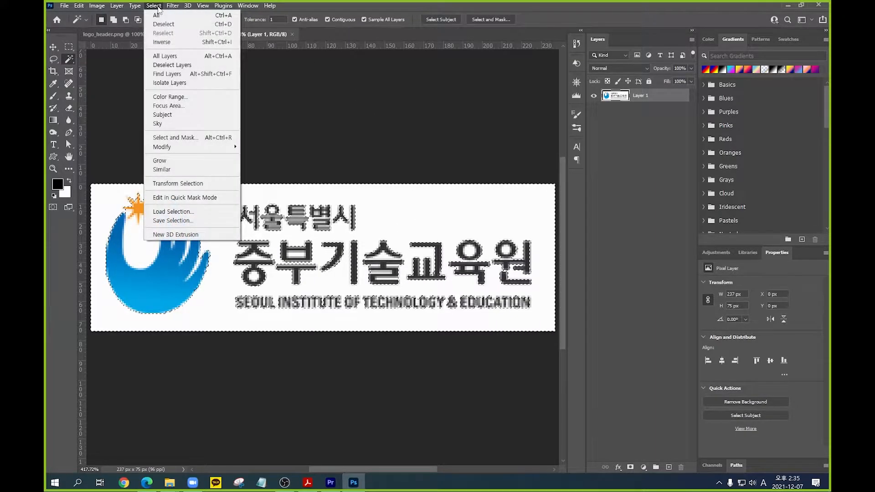
pyautogui.moveTo(170, 149)
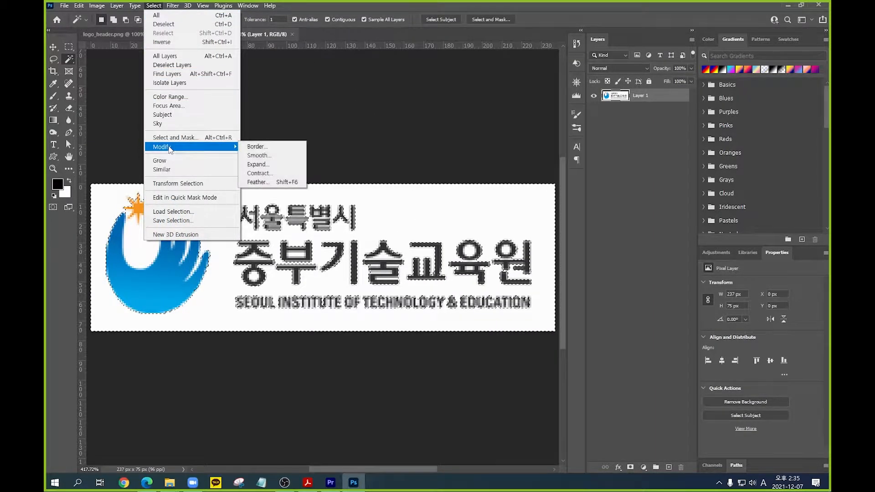
pyautogui.click(166, 170)
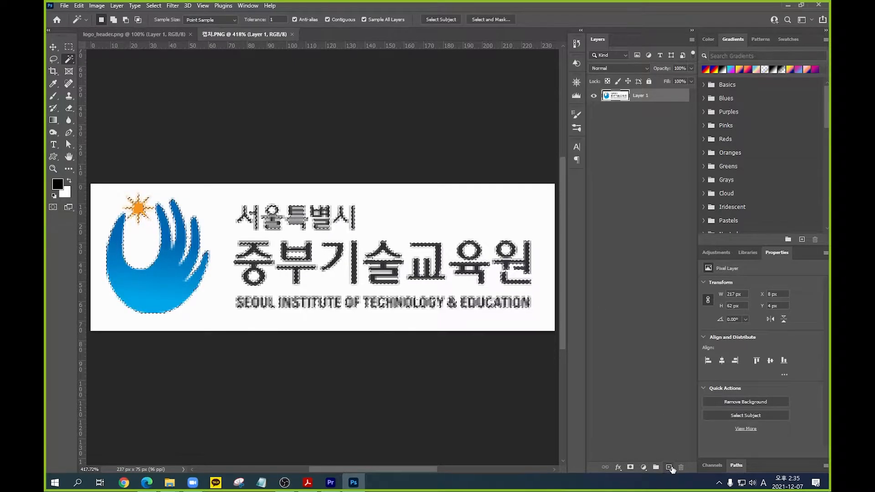
# Add a new layer, paste a copy of the logo image onto it, and delete the original Layer 1.
pyautogui.click(669, 468)
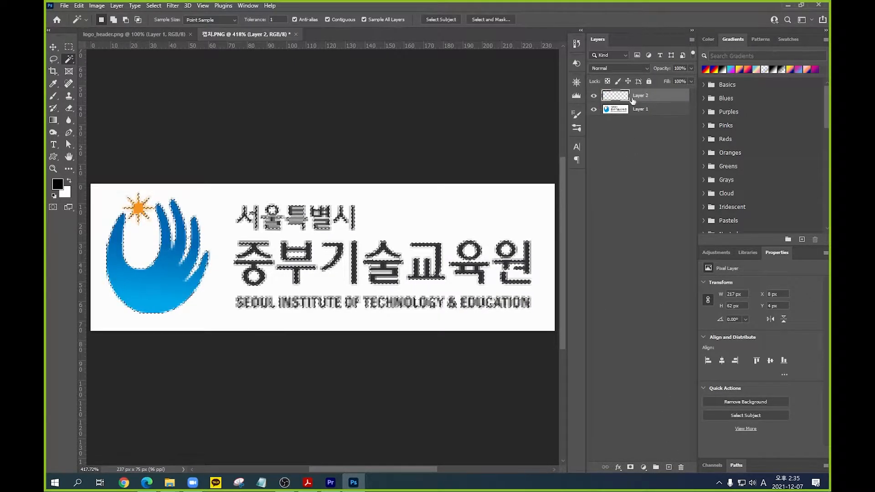
pyautogui.hotkey('ctrl', 'v')
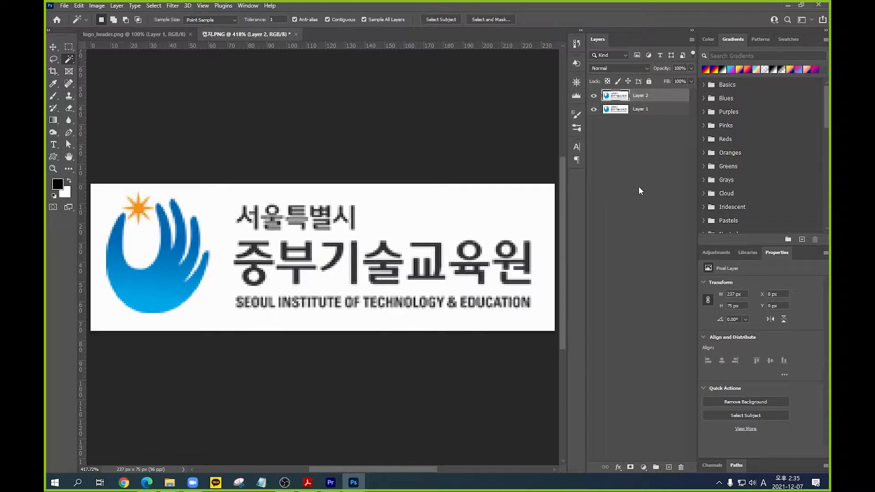
pyautogui.click(593, 109)
pyautogui.click(633, 108)
pyautogui.click(622, 97)
pyautogui.click(614, 110)
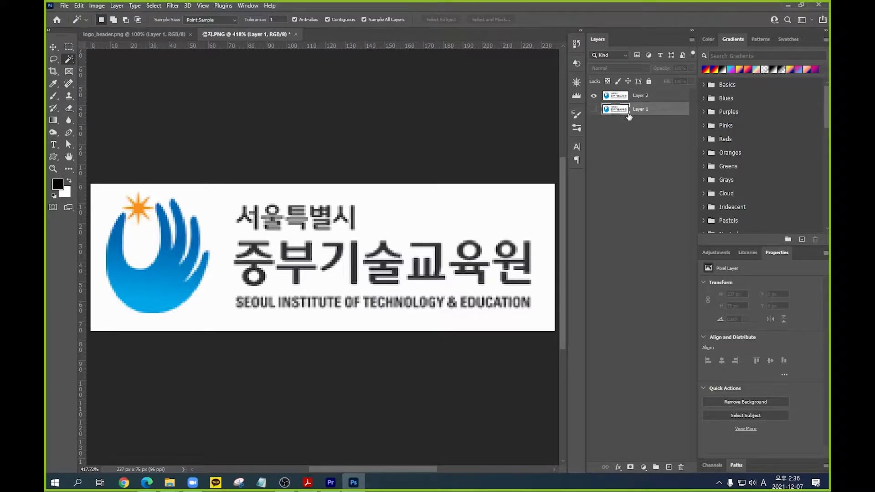
pyautogui.press('Delete')
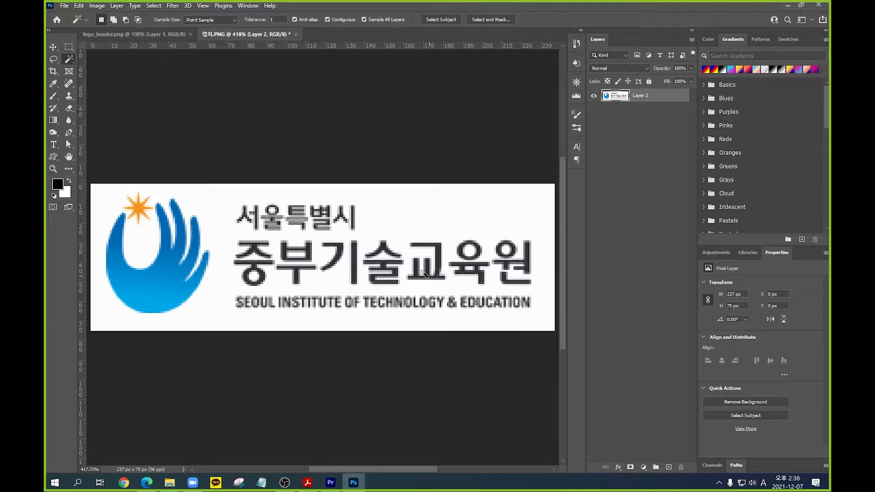
# Delete all white background from Layer 2 using a Magic Wand selection extended to similar areas, leaving nothing selected.
pyautogui.click(219, 206)
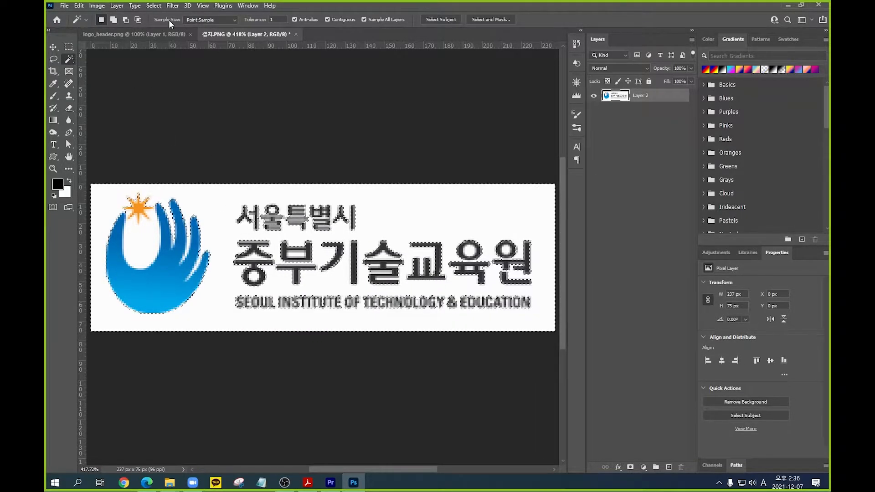
pyautogui.click(154, 6)
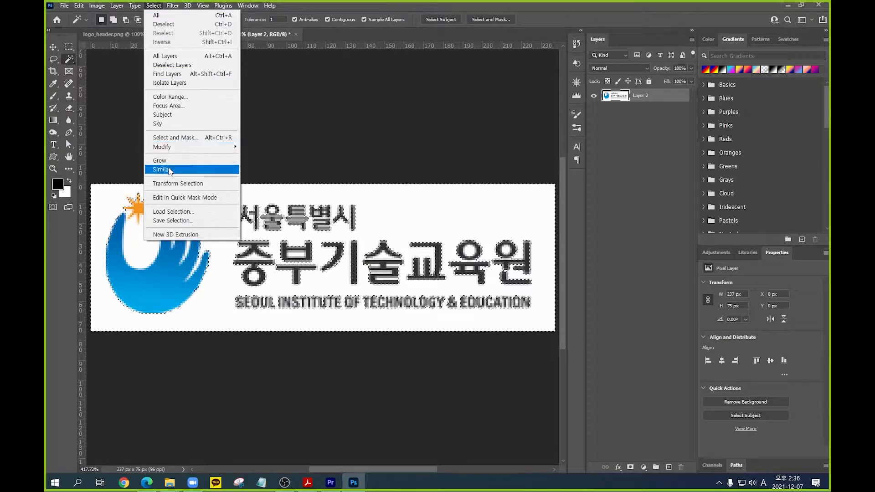
pyautogui.click(189, 170)
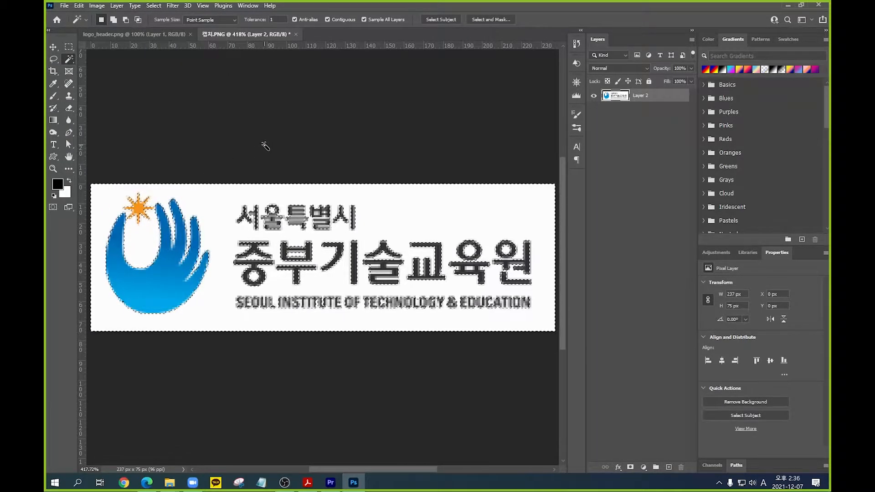
pyautogui.press('Delete')
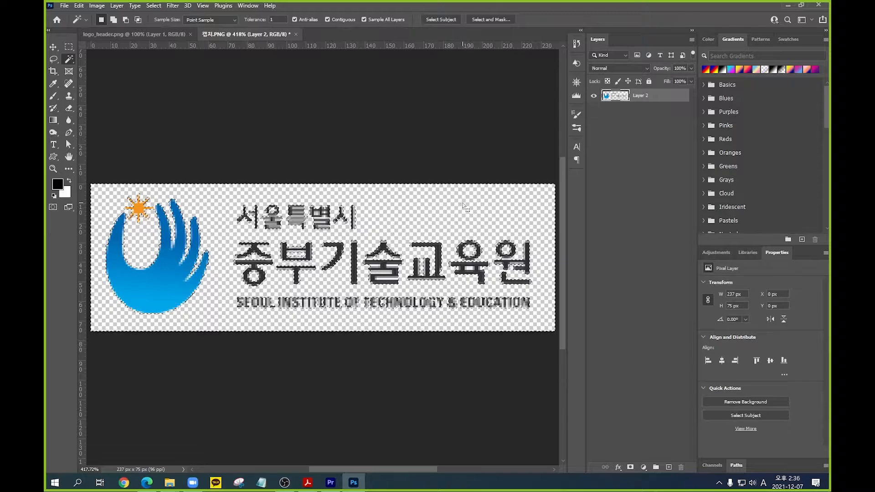
pyautogui.hotkey('ctrl', 'd')
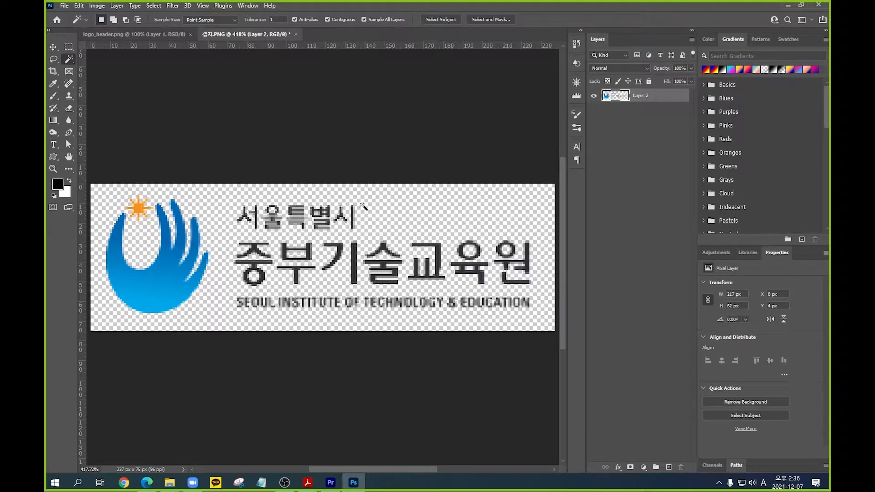
# Save the transparent logo as the PNG file 캡처2 in D:\MaskPD\Image\Picture with the large file size (fastest saving) option.
pyautogui.click(65, 5)
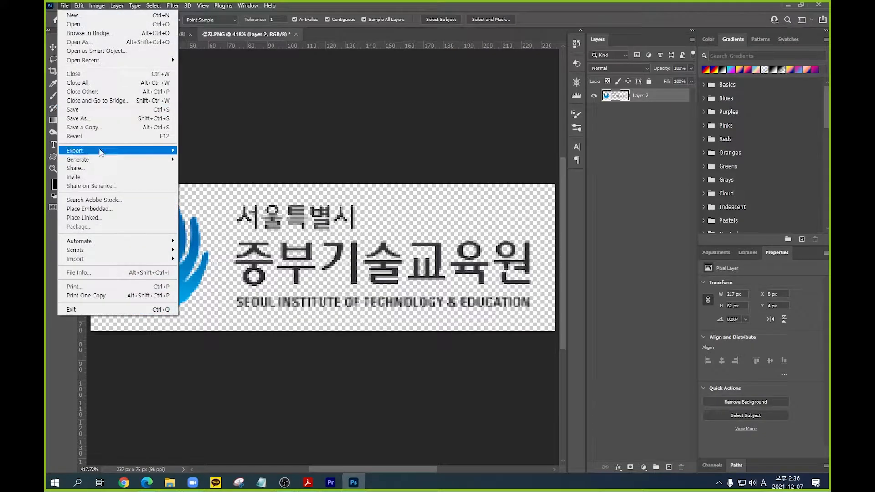
pyautogui.click(84, 119)
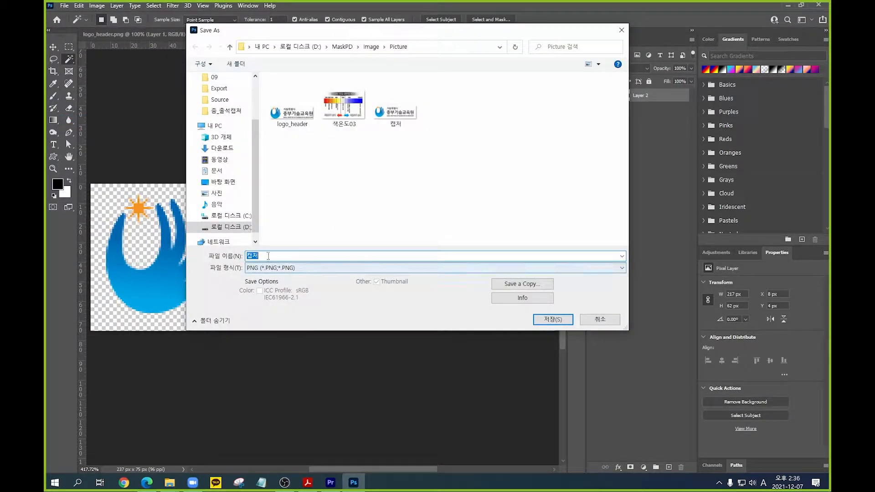
pyautogui.write('캡쳐')
pyautogui.press('Return')
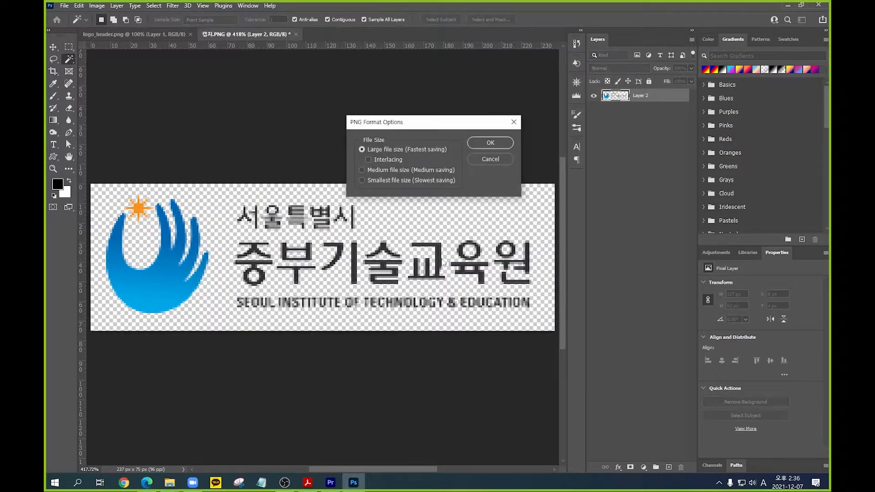
pyautogui.click(491, 142)
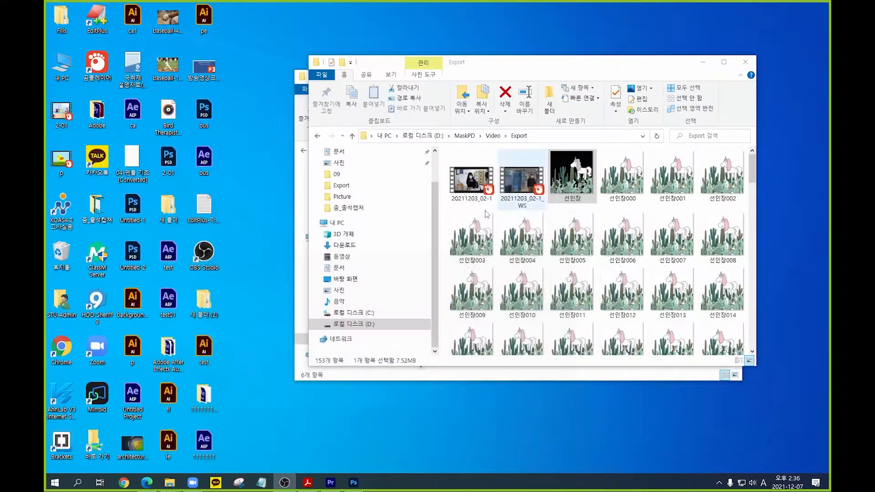
# Switch to Premiere Pro and import 캡처2 from D:\MaskPD\Image\Picture into the Picture bin.
pyautogui.click(787, 5)
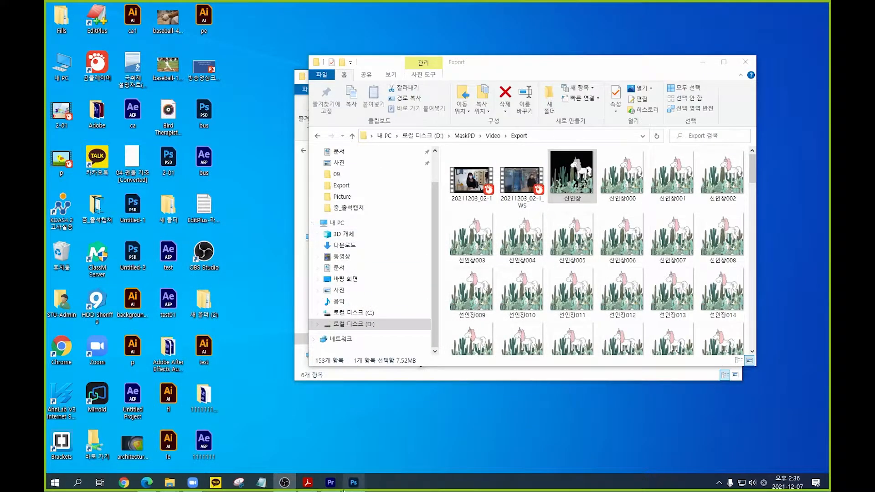
pyautogui.click(329, 474)
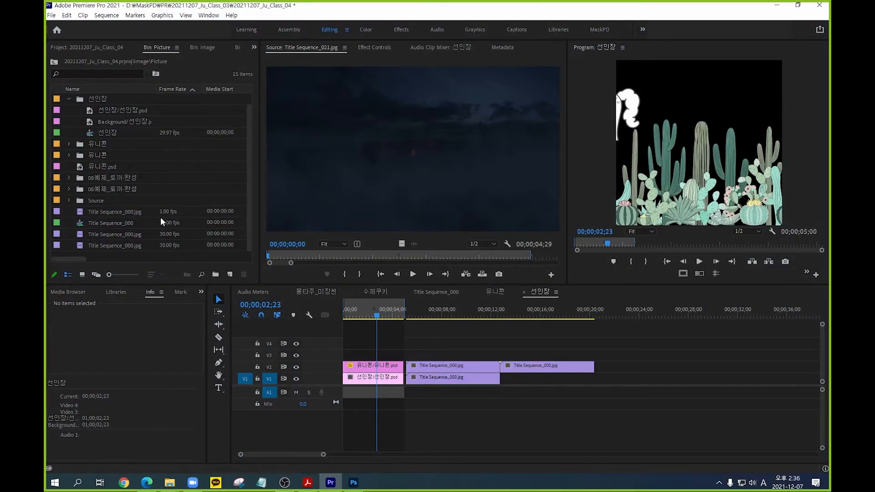
pyautogui.doubleClick(95, 251)
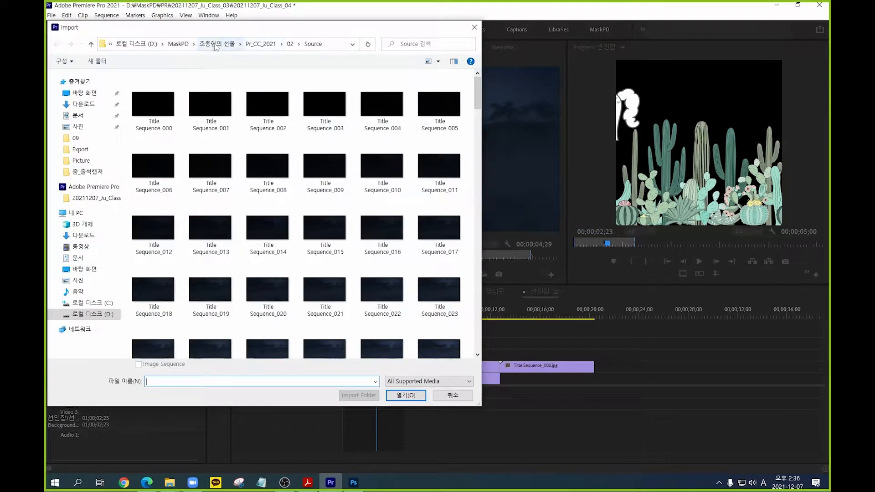
pyautogui.click(178, 43)
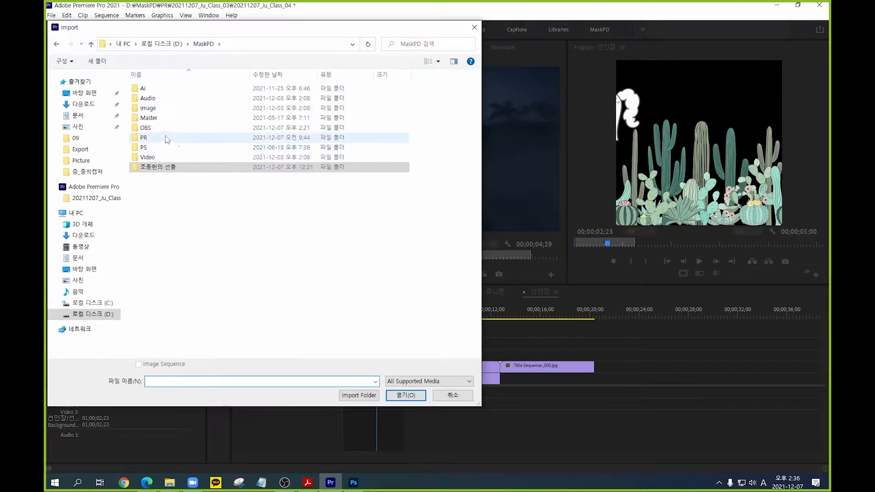
pyautogui.doubleClick(150, 111)
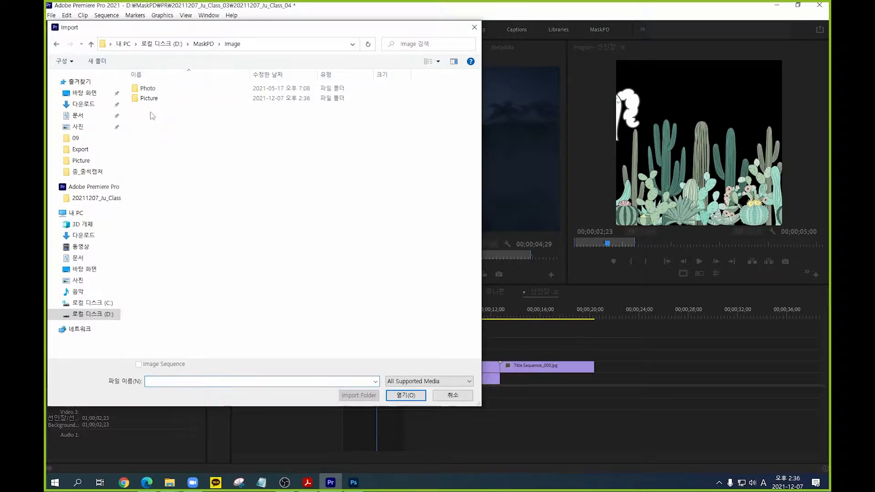
pyautogui.doubleClick(146, 99)
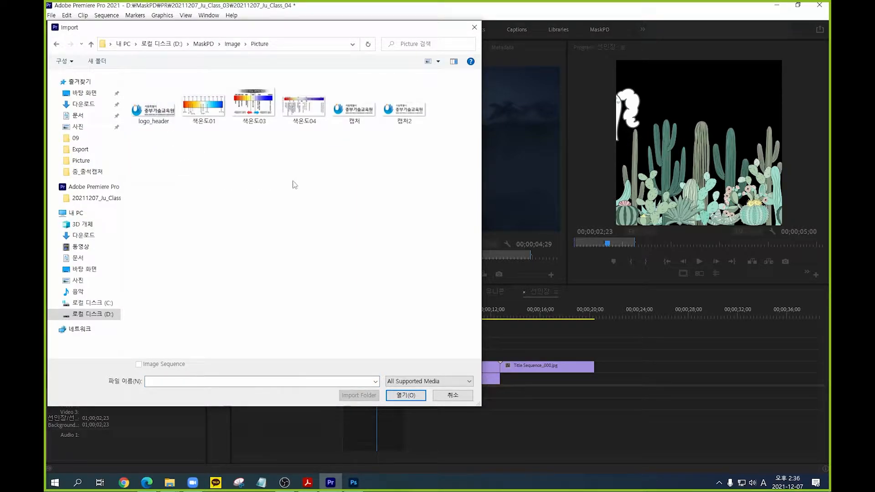
pyautogui.click(405, 109)
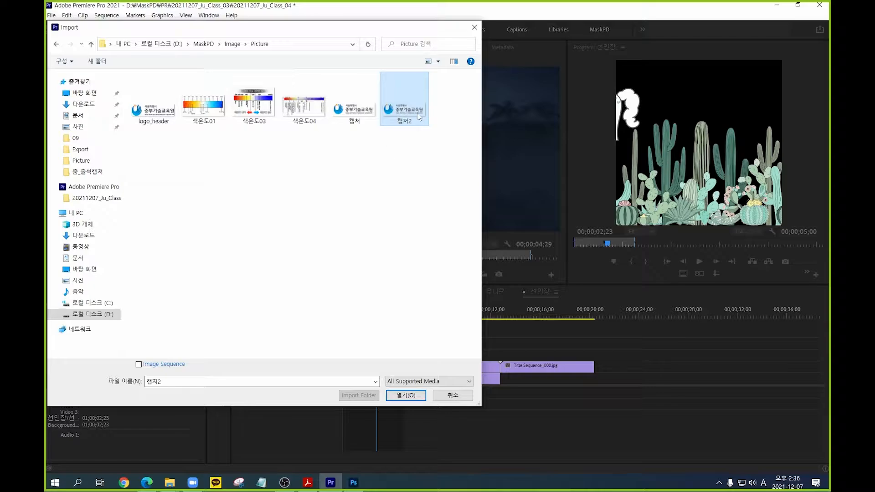
pyautogui.click(405, 395)
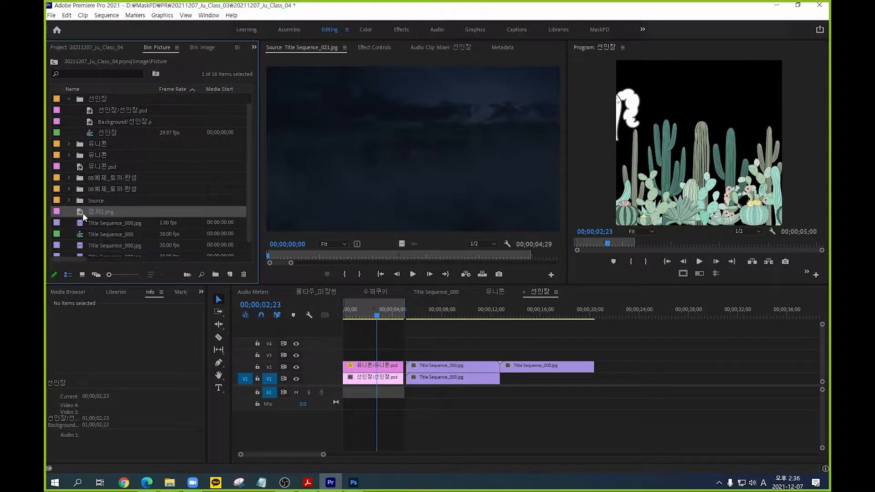
# Place 캡처2.png on track V3 of the 선인장 sequence starting at about 00;00;02;09, and select the clip with the playhead at 00;00;03;14.
pyautogui.moveTo(82, 213); pyautogui.dragTo(377, 356)
pyautogui.click(387, 316)
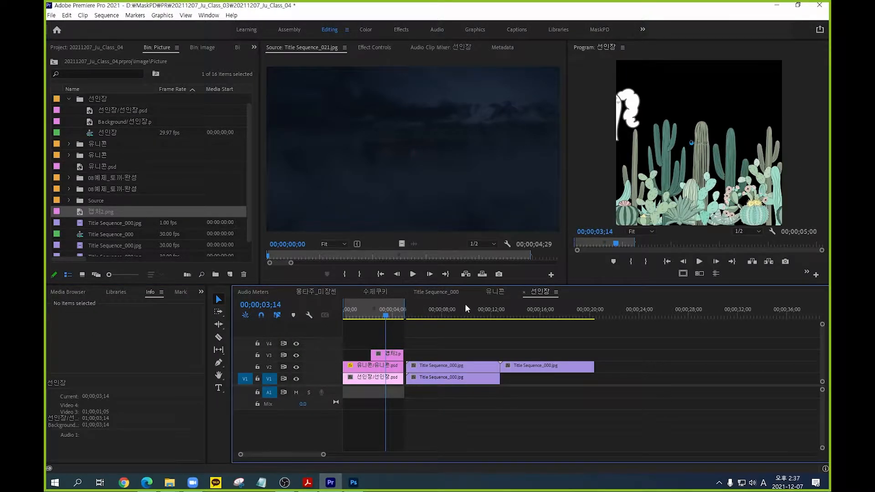
pyautogui.click(384, 357)
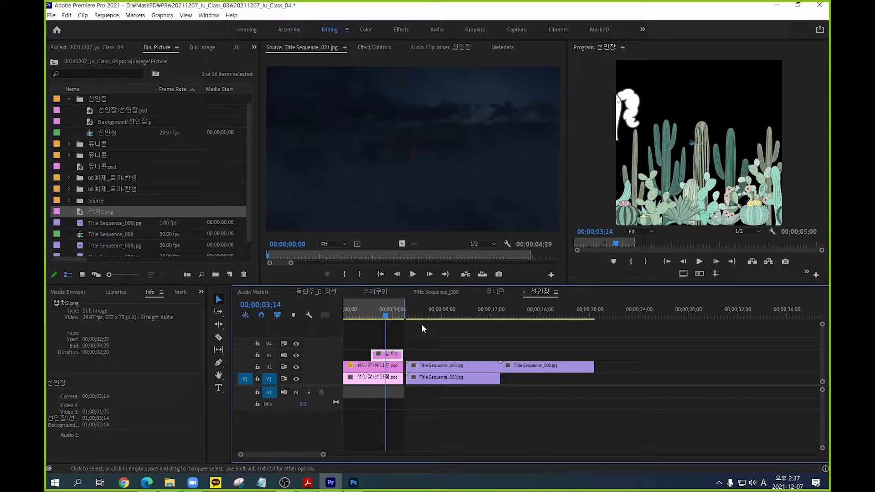
# Set the 캡처2.png clip's scale to 223 and move the logo to about position 368, 203 in the frame's upper-left area.
pyautogui.click(372, 48)
pyautogui.moveTo(337, 105); pyautogui.dragTo(397, 105)
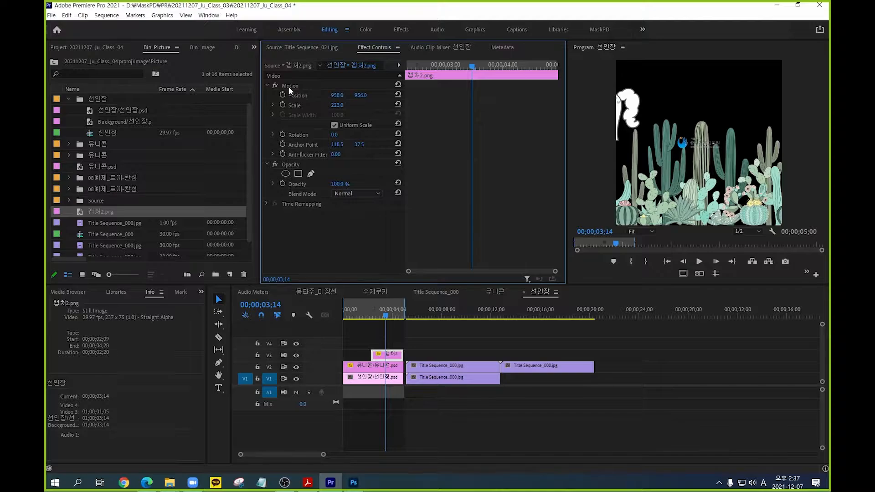
pyautogui.click(288, 86)
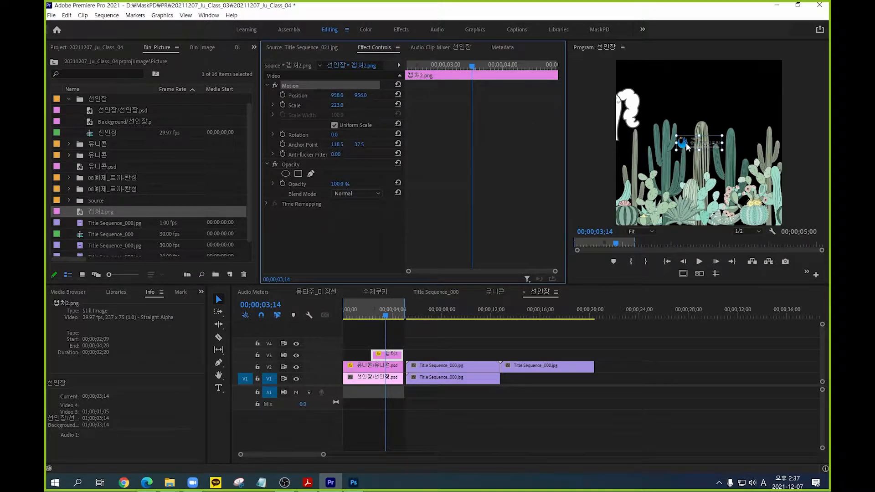
pyautogui.moveTo(687, 145); pyautogui.dragTo(637, 80)
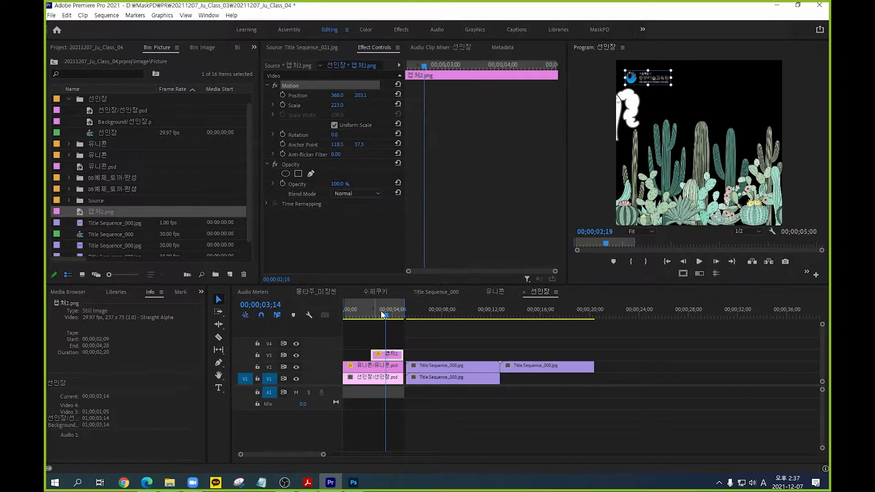
pyautogui.moveTo(381, 311); pyautogui.dragTo(377, 311)
# Switch to Photoshop and close it to return to Premiere Pro.
pyautogui.click(356, 487)
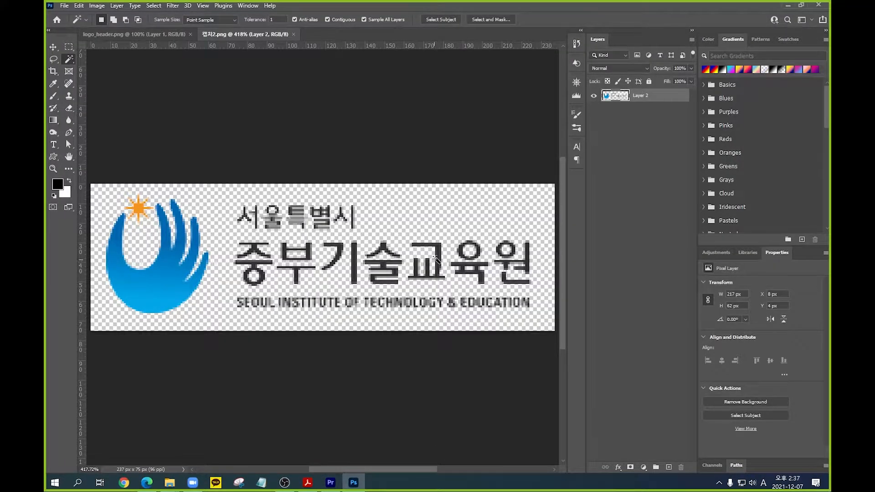
pyautogui.click(819, 7)
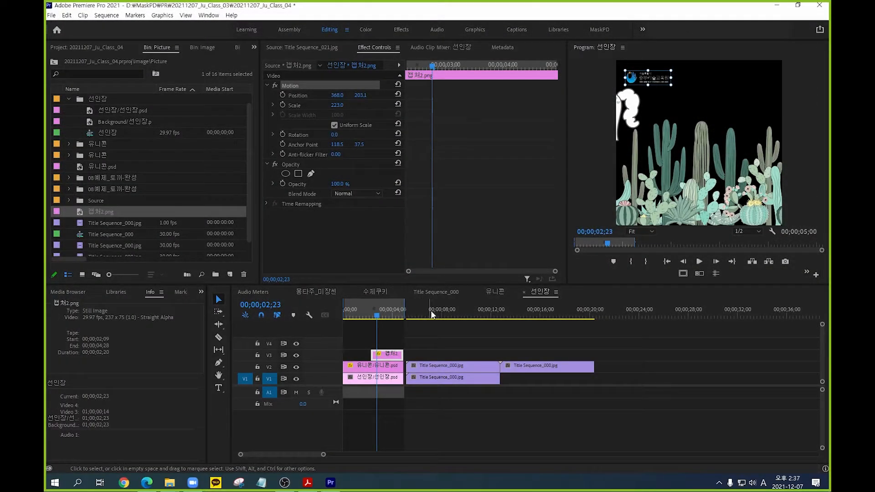
# Clear the In and Out points of the 선인장 sequence.
pyautogui.click(431, 310)
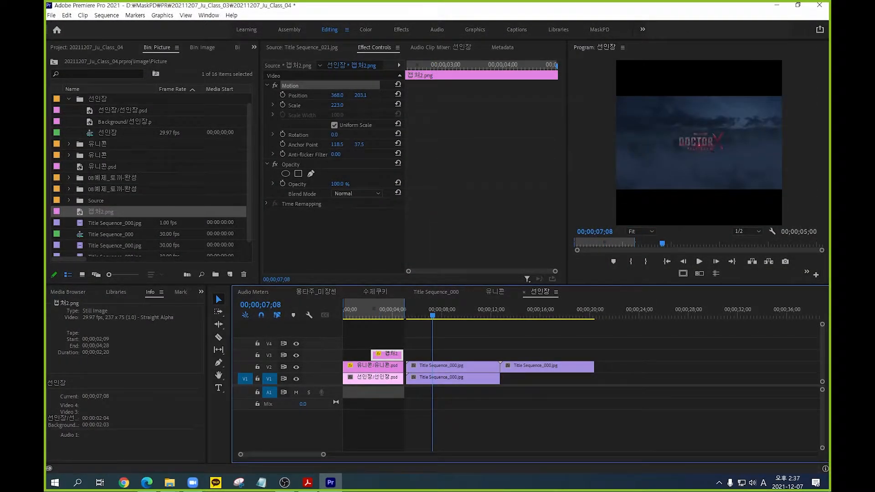
pyautogui.hotkey('alt', 'Tab')
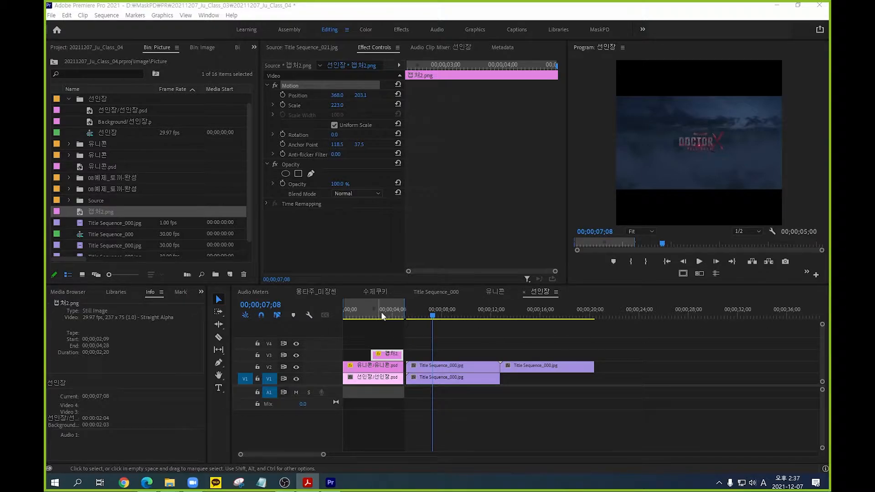
pyautogui.click(418, 314)
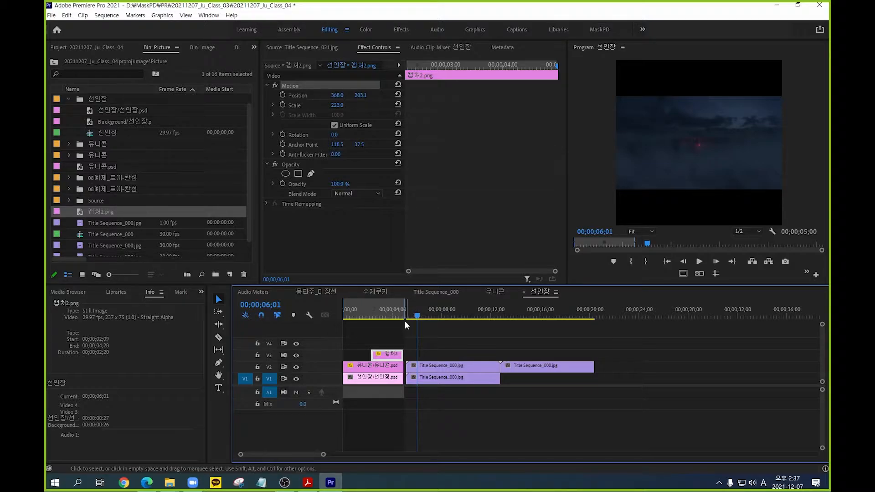
pyautogui.rightClick(374, 314)
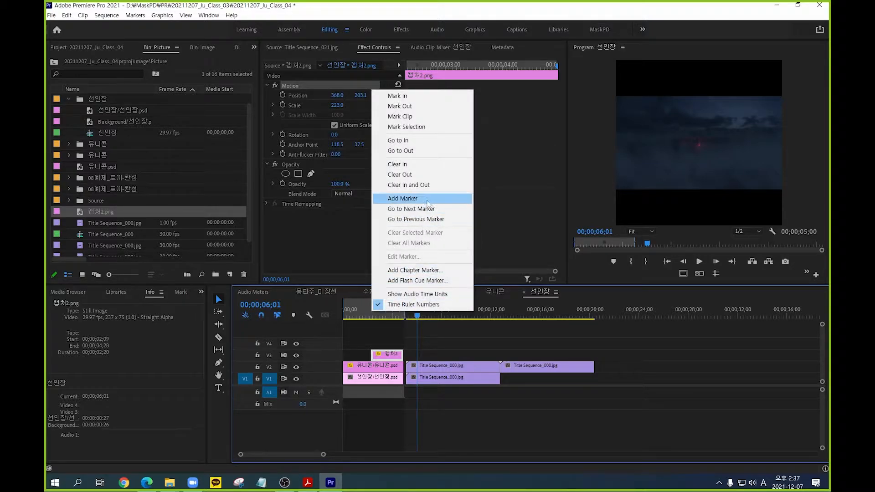
pyautogui.click(407, 184)
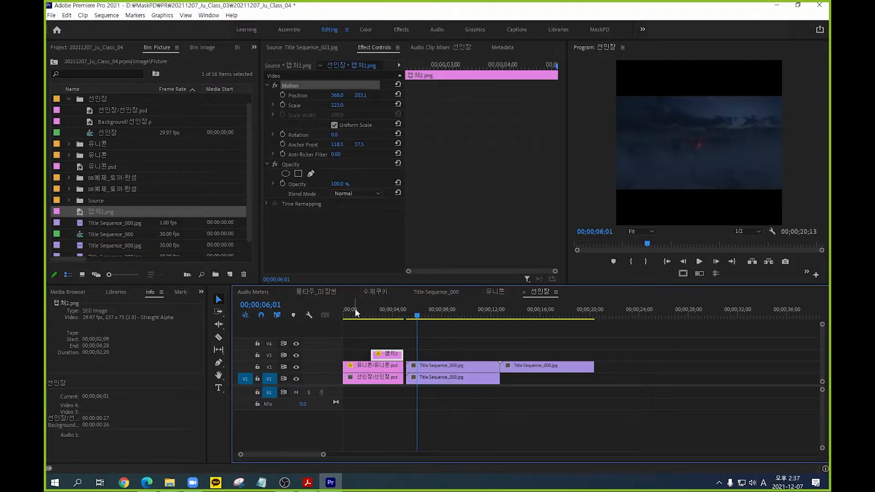
# Play the opening of the 선인장 sequence and return the playhead to 00;00;00;00.
pyautogui.click(339, 310)
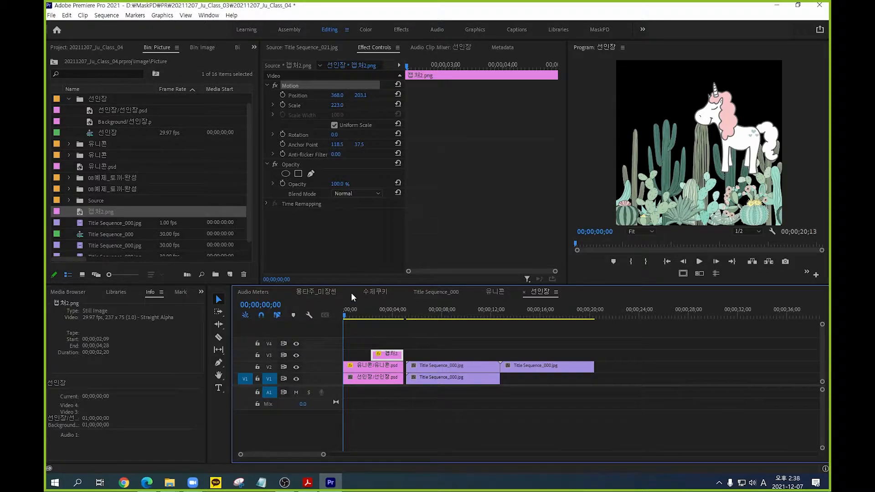
pyautogui.press('space')
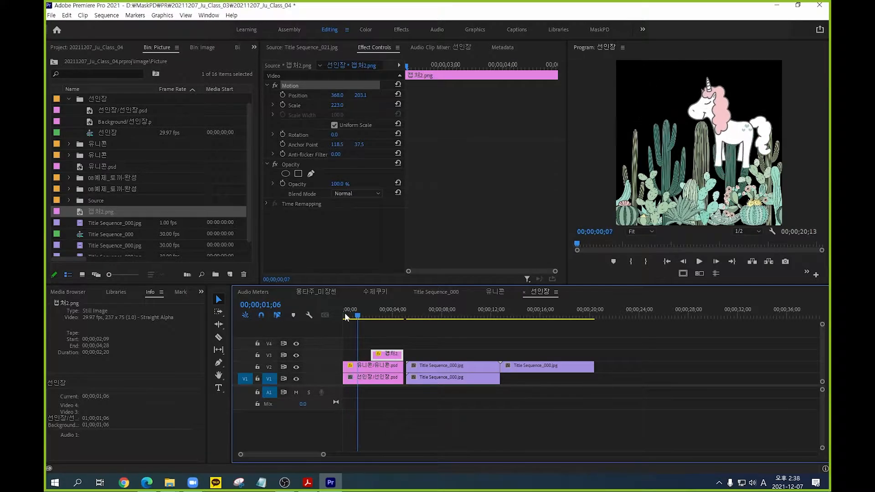
pyautogui.click(344, 313)
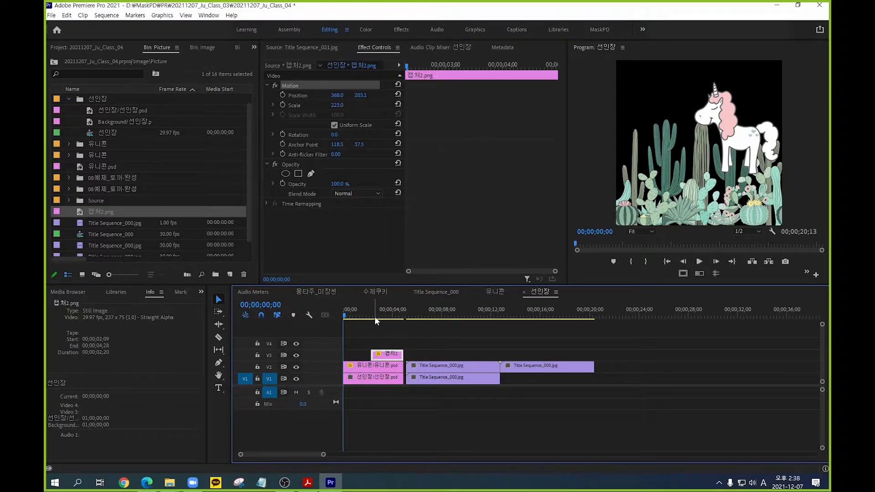
# Try shortening the 유니콘/유니콘.psd clip on V2 to end at 00;00;03;20, and extend its end back to 00;00;04;28.
pyautogui.press('c')
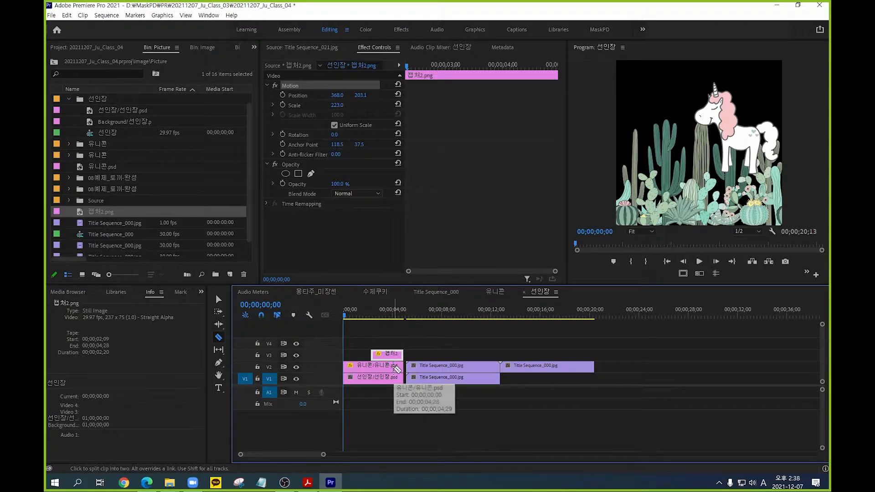
pyautogui.press('=')
pyautogui.press('=')
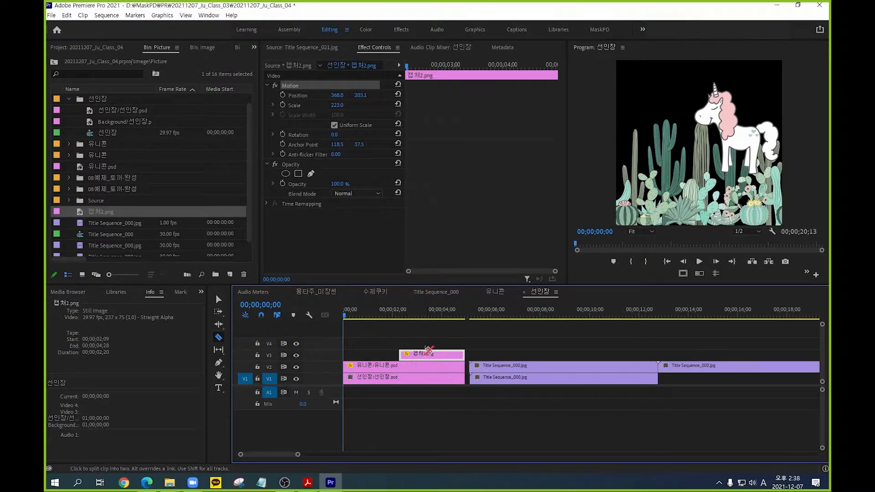
pyautogui.press('v')
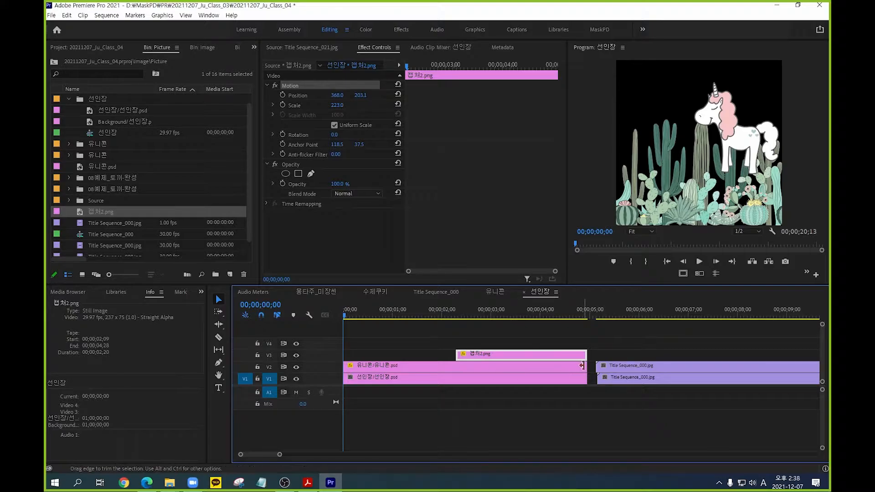
pyautogui.moveTo(582, 365); pyautogui.dragTo(524, 369)
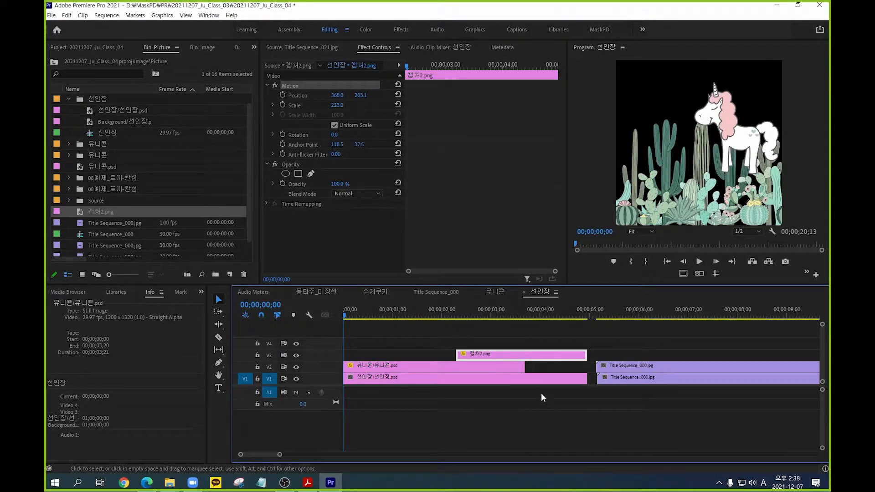
pyautogui.click(522, 310)
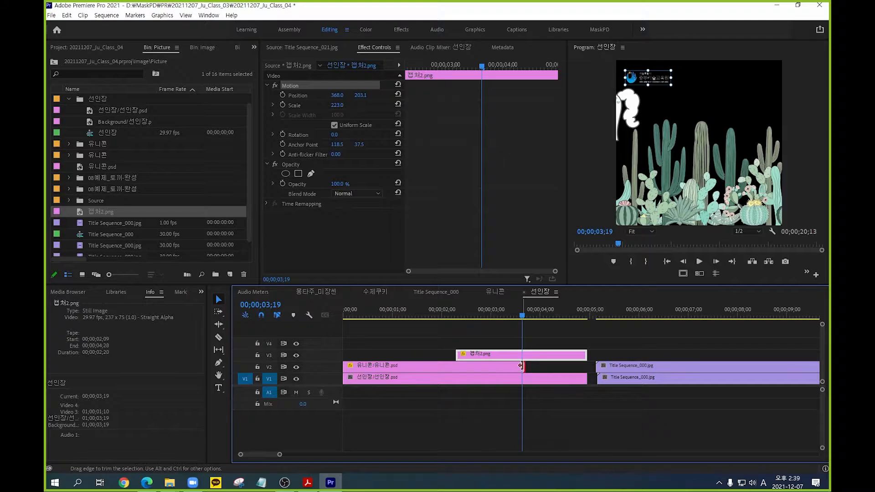
pyautogui.moveTo(520, 365); pyautogui.dragTo(584, 365)
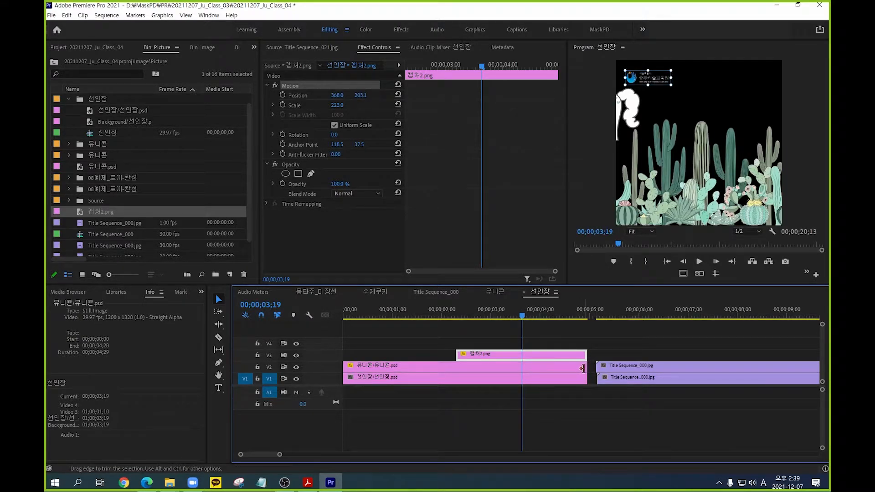
# Ripple-trim the end of the 유니콘/유니콘.psd clip on V2 back to 00;00;04;22.
pyautogui.press('b')
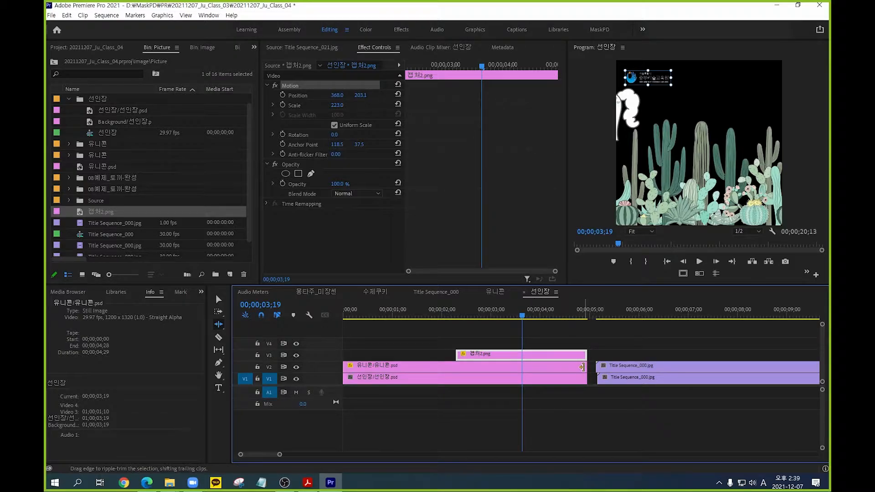
pyautogui.moveTo(583, 367); pyautogui.dragTo(519, 367)
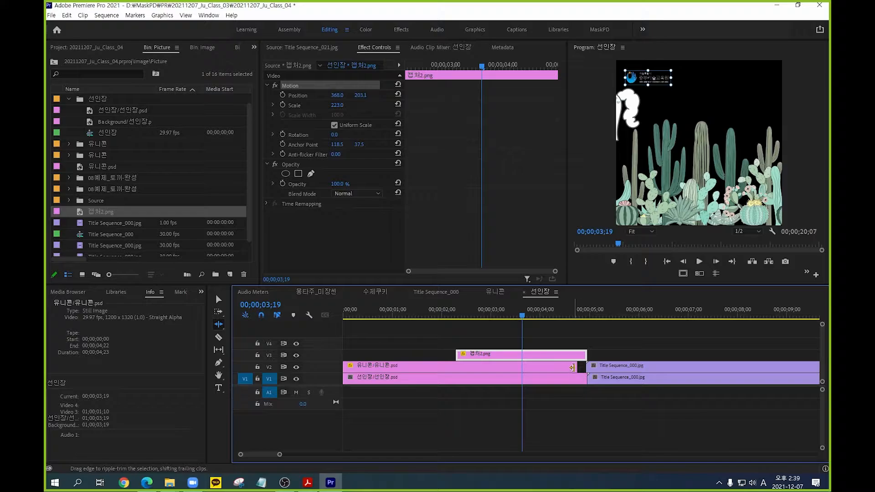
pyautogui.press('v')
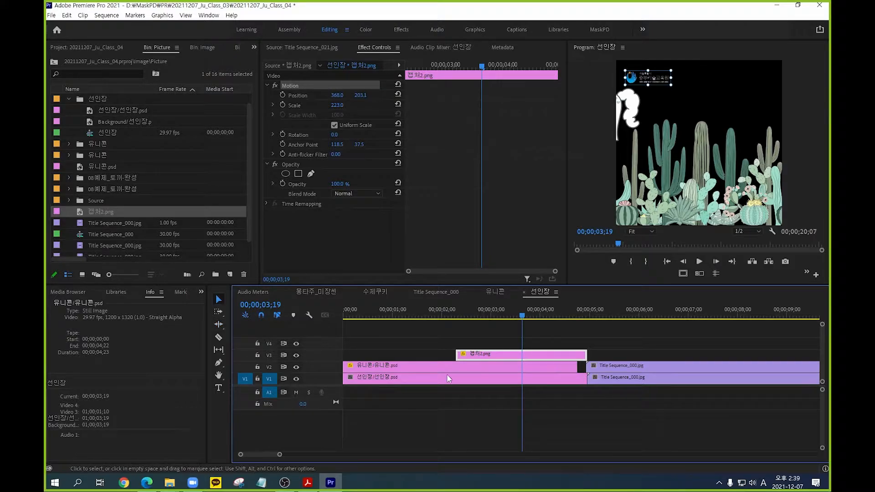
# Move the 유니콘/유니콘.psd clip on V2 to start at 00;00;01;14 and ripple-extend its end to 00;00;07;20.
pyautogui.moveTo(451, 369); pyautogui.dragTo(523, 367)
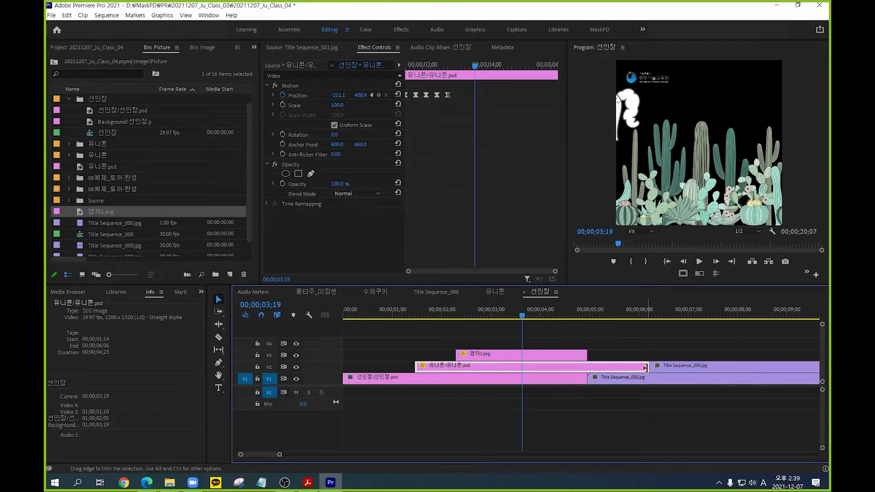
pyautogui.press('b')
pyautogui.moveTo(645, 367); pyautogui.dragTo(719, 366)
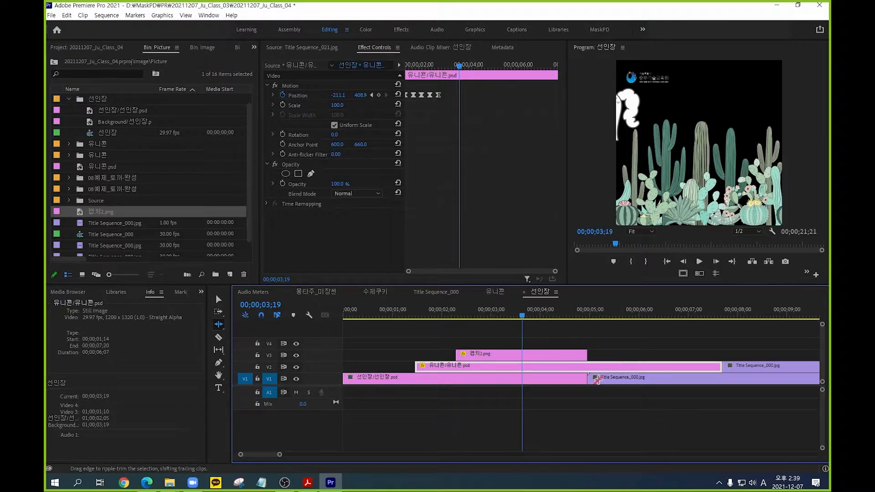
# Use Track Select Forward to shift all clips on all tracks later so the first one starts at about 00;00;03;20.
pyautogui.press('a')
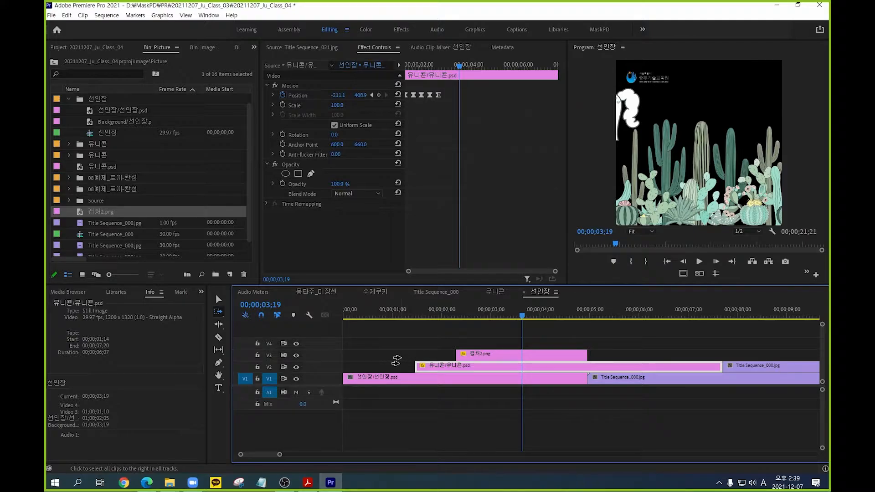
pyautogui.moveTo(401, 359); pyautogui.dragTo(439, 362)
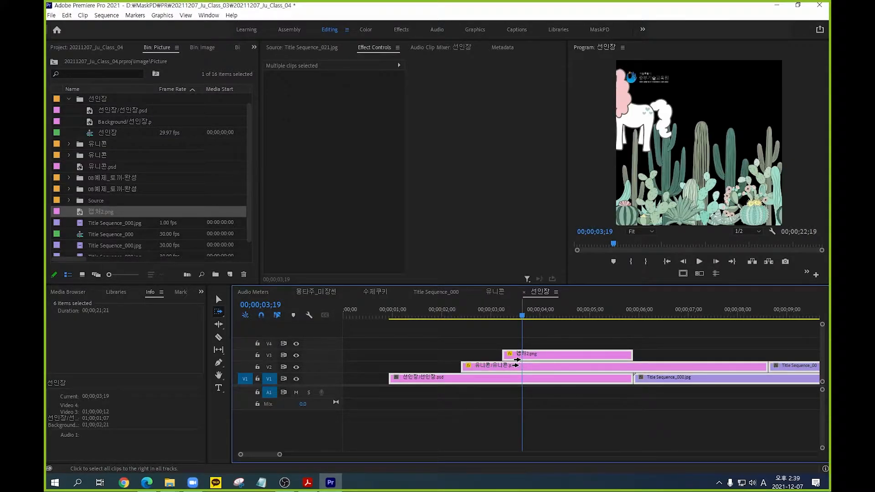
pyautogui.press('\\')
pyautogui.moveTo(417, 354); pyautogui.dragTo(470, 350)
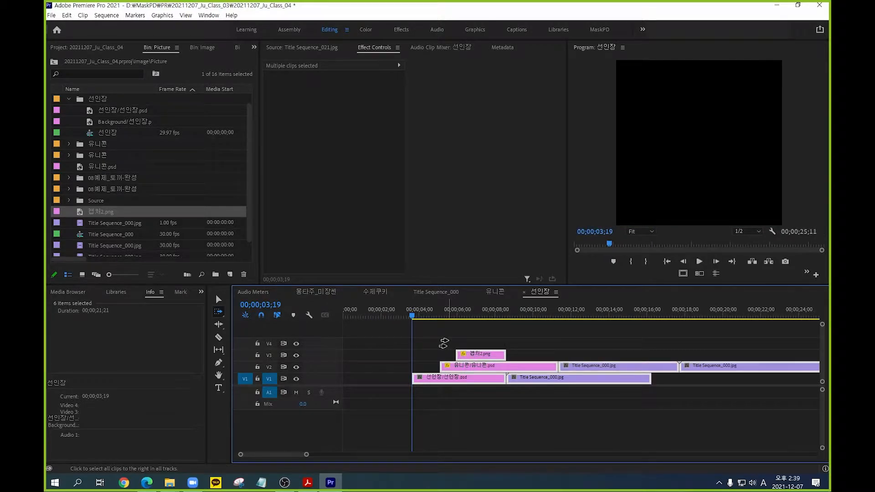
# Use Track Select Backward to move 캡처2.png, 유니콘, 선인장 and the V1 Title Sequence clip about two seconds earlier.
pyautogui.hotkey('shift', 'a')
pyautogui.moveTo(548, 372); pyautogui.dragTo(518, 372)
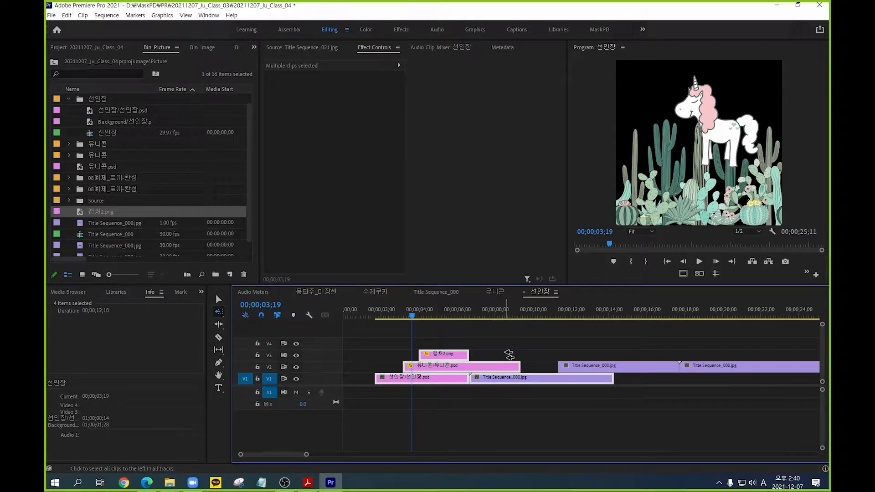
# Select only the three V2 clips with single-track Track Select Forward and move them earlier so 유니콘/유니콘.psd starts at 00;00;02;26.
pyautogui.press('a')
pyautogui.hotkey('shift', 'a')
pyautogui.press('a')
pyautogui.click(403, 366)
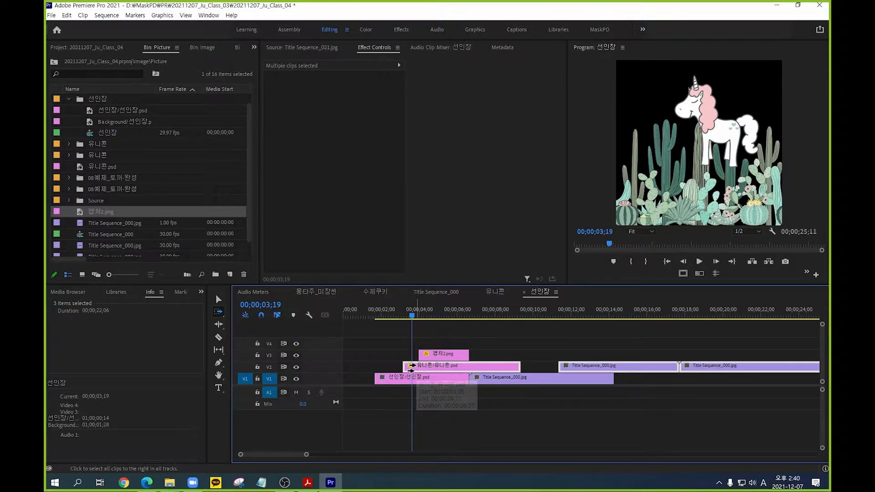
pyautogui.press('v')
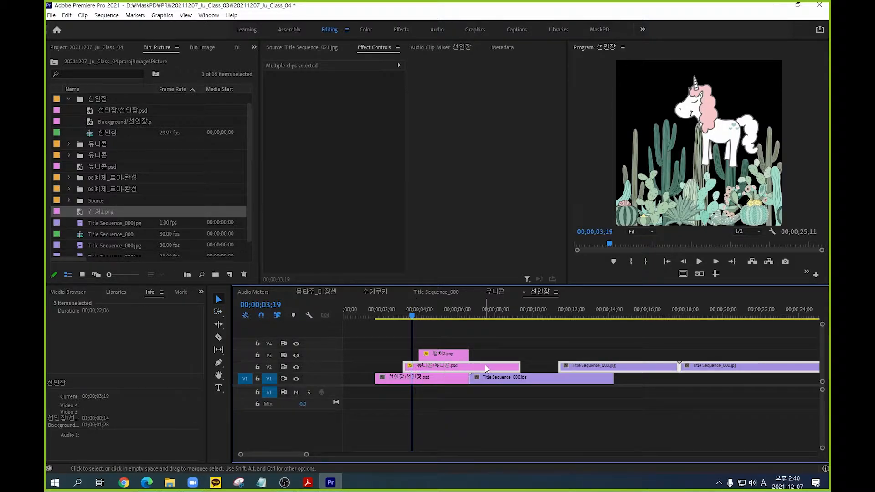
pyautogui.moveTo(485, 366)
pyautogui.mouseDown()
pyautogui.moveTo(577, 366)
pyautogui.moveTo(472, 370)
pyautogui.mouseUp()
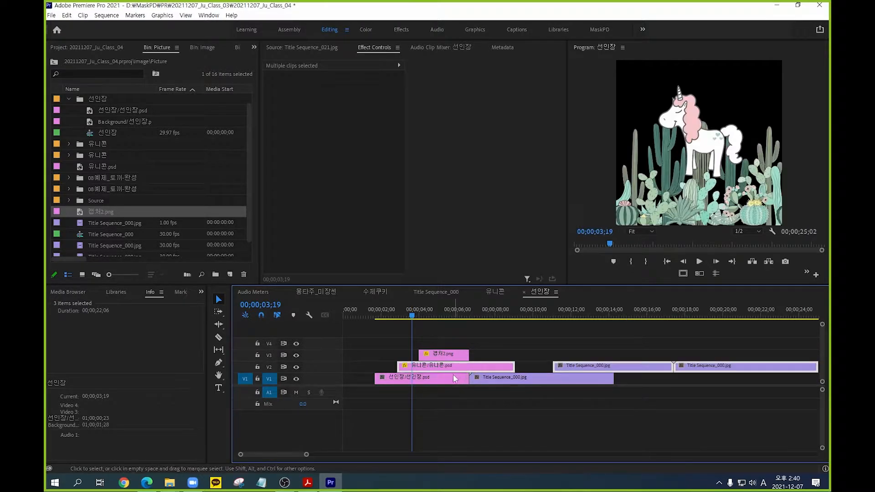
# Compare the Track Select Forward and Backward tools in all-track and single-track modes, leaving Track Select Backward active.
pyautogui.hotkey('shift', 'a')
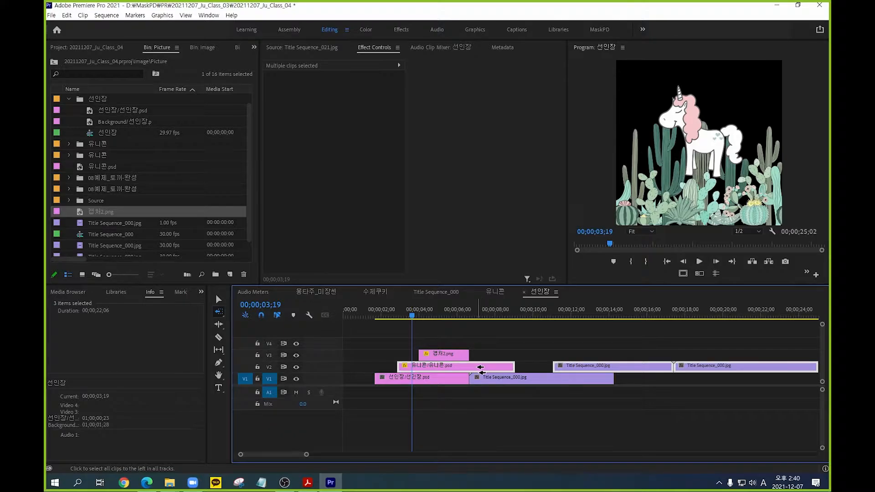
pyautogui.press('shift')
pyautogui.press('a')
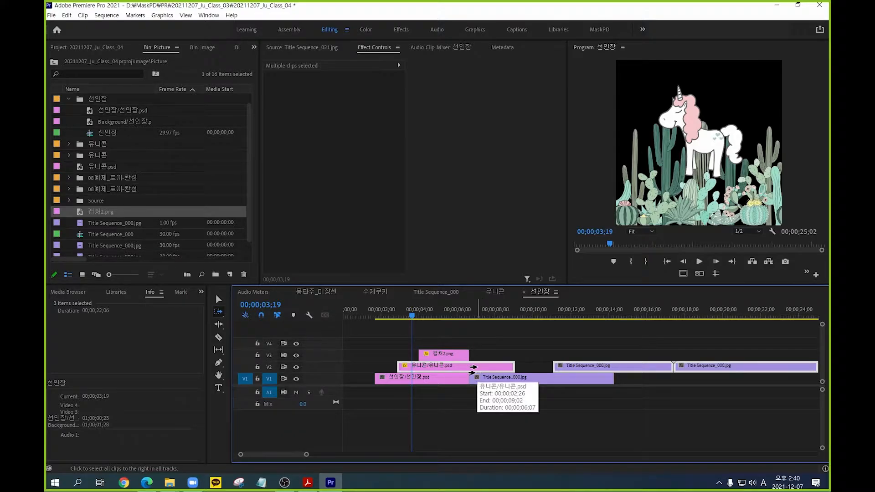
pyautogui.hotkey('shift', 'a')
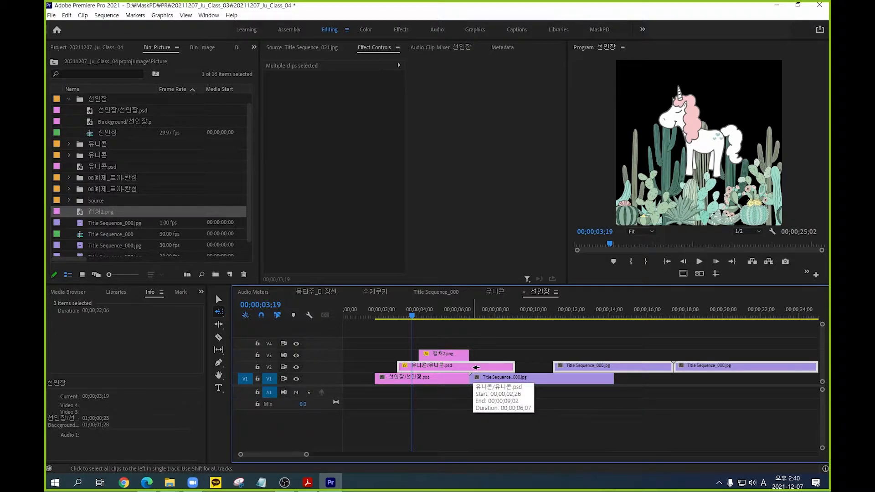
pyautogui.press('shift')
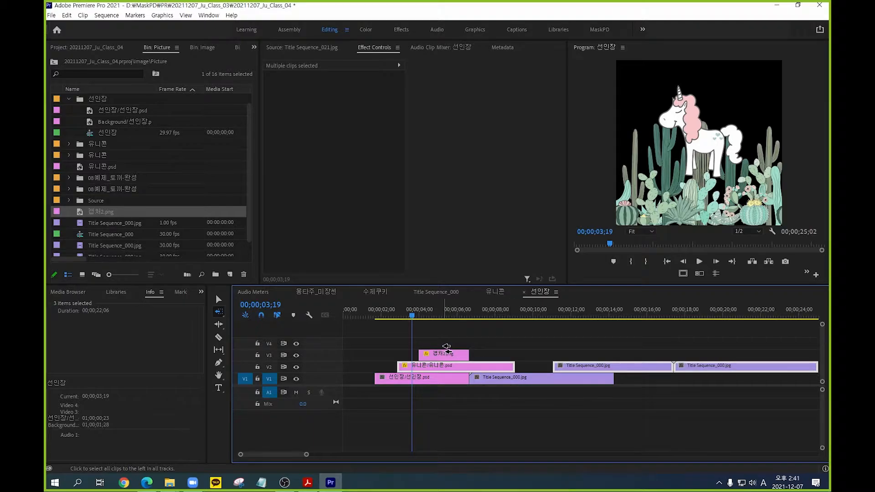
# Return to the Selection tool, select 유니콘/유니콘.psd on V2 and move the playhead to 00;00;03;02 in Effect Controls.
pyautogui.scroll(4, 446, 348)
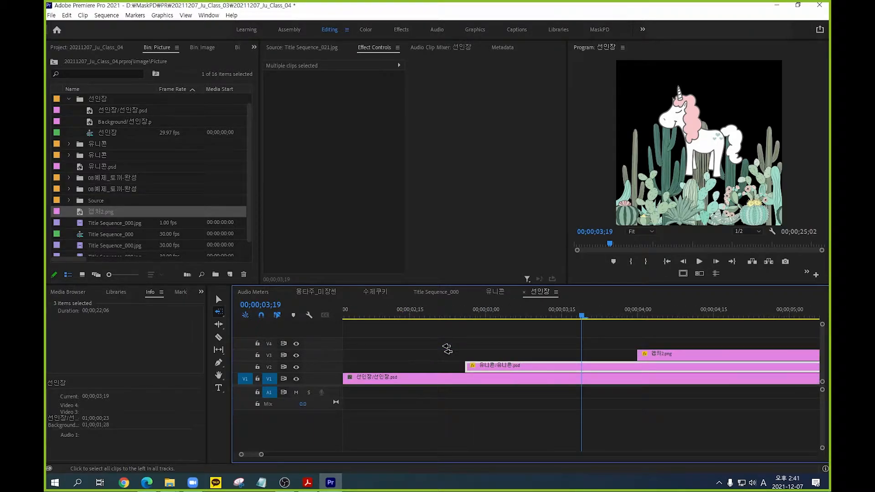
pyautogui.scroll(-3, 446, 349)
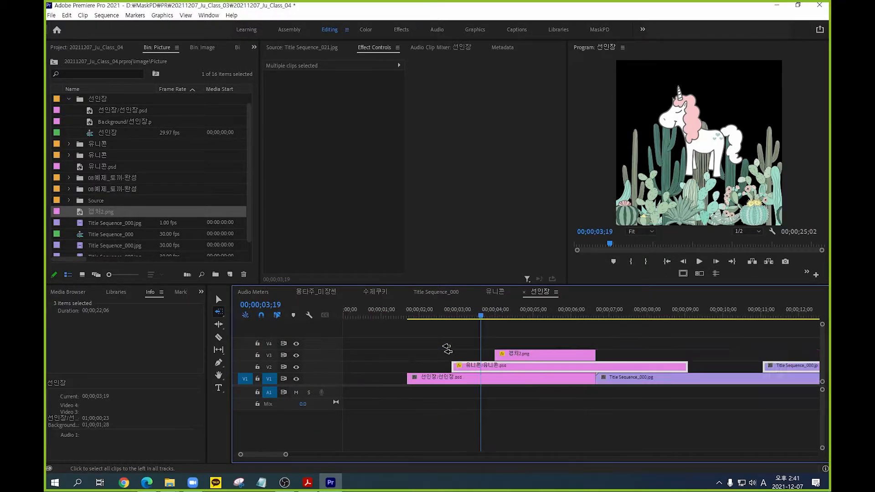
pyautogui.scroll(-2, 446, 348)
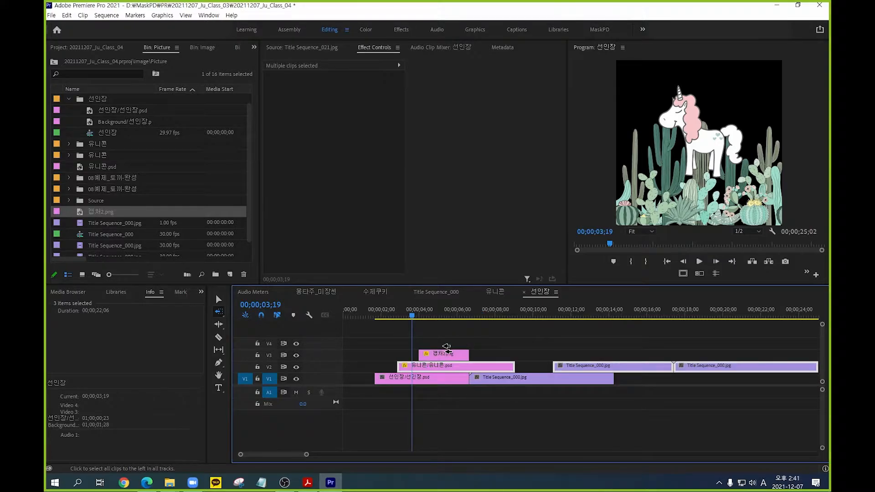
pyautogui.press('v')
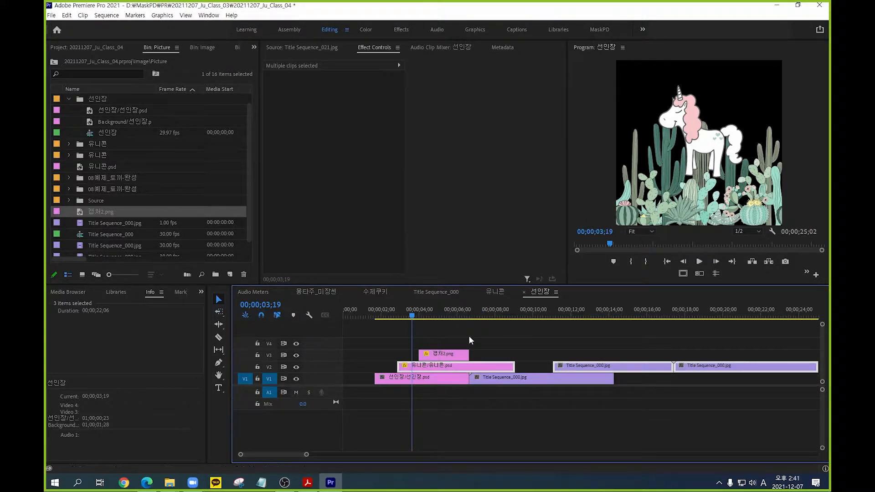
pyautogui.click(374, 62)
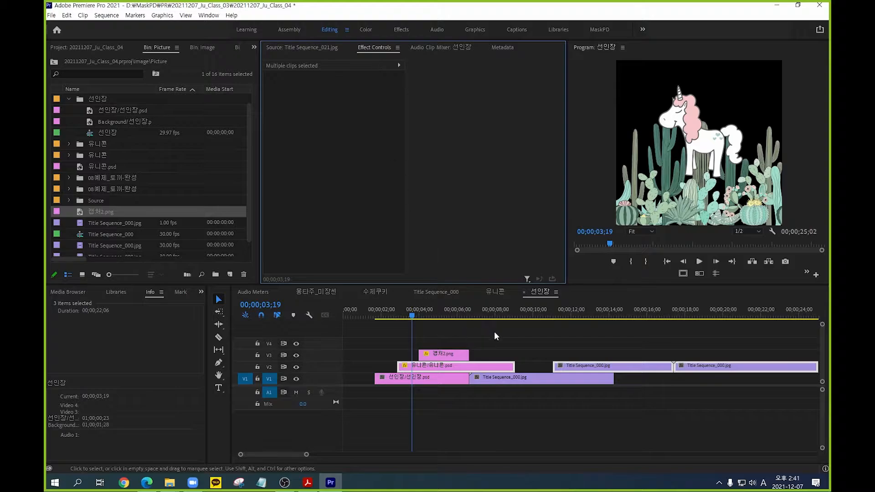
pyautogui.click(485, 364)
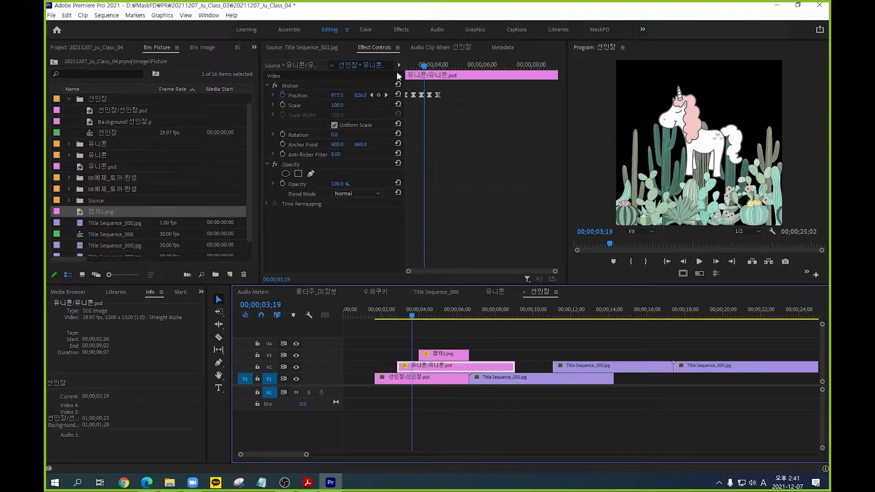
pyautogui.moveTo(410, 64); pyautogui.dragTo(411, 62)
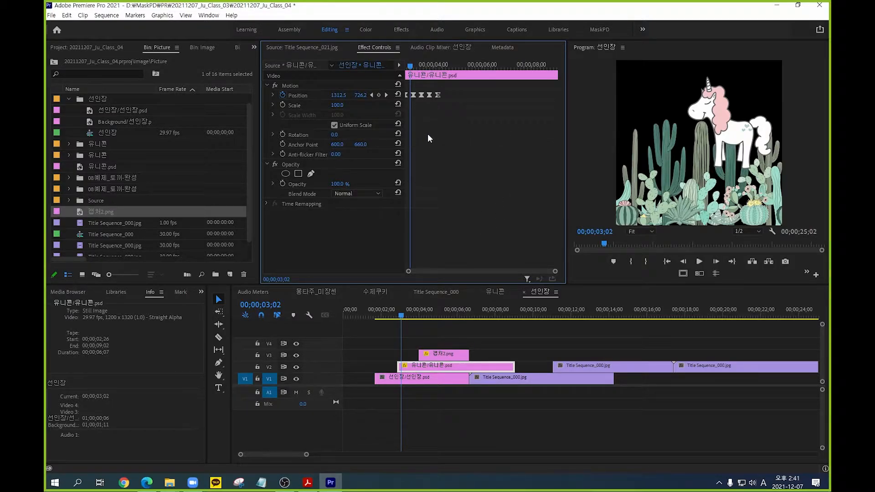
# Zoom in and out on the Position keyframes of 유니콘/유니콘.psd in Effect Controls to examine their spacing.
pyautogui.press('=')
pyautogui.press('=')
pyautogui.press('=')
pyautogui.press('=')
pyautogui.press('-')
pyautogui.press('-')
pyautogui.press('-')
pyautogui.press('-')
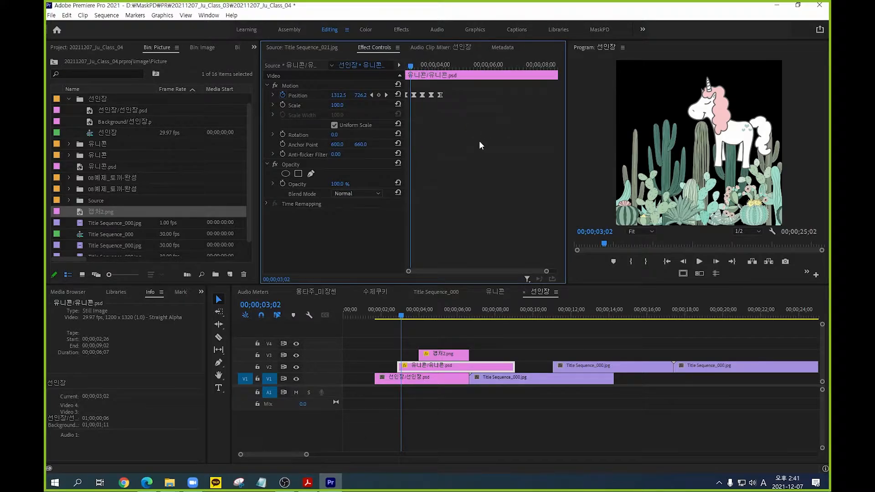
pyautogui.press('=')
pyautogui.press('=')
pyautogui.press('\\')
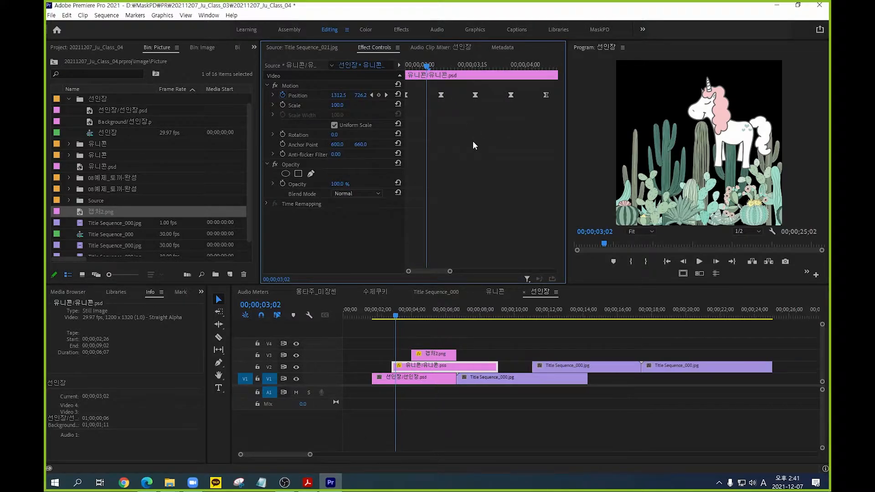
# Move the playhead to 00;00;05;00, compare timeline zoom levels and fit the whole sequence in view.
pyautogui.moveTo(418, 318)
pyautogui.mouseDown()
pyautogui.moveTo(440, 318)
pyautogui.moveTo(420, 319)
pyautogui.moveTo(432, 320)
pyautogui.mouseUp()
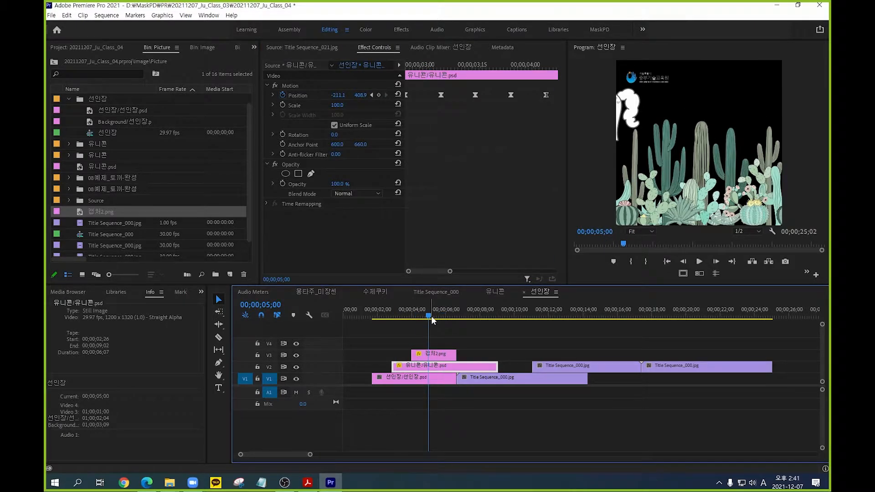
pyautogui.press('\\')
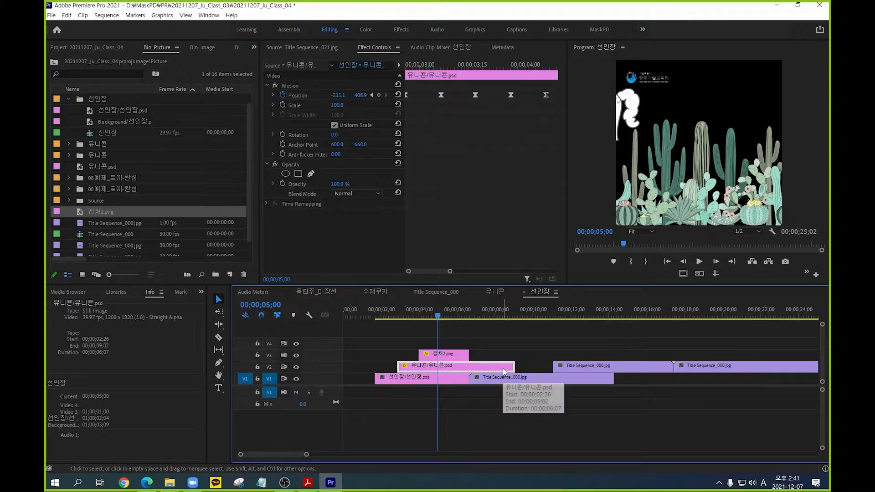
pyautogui.press('-')
pyautogui.press('-')
pyautogui.press('-')
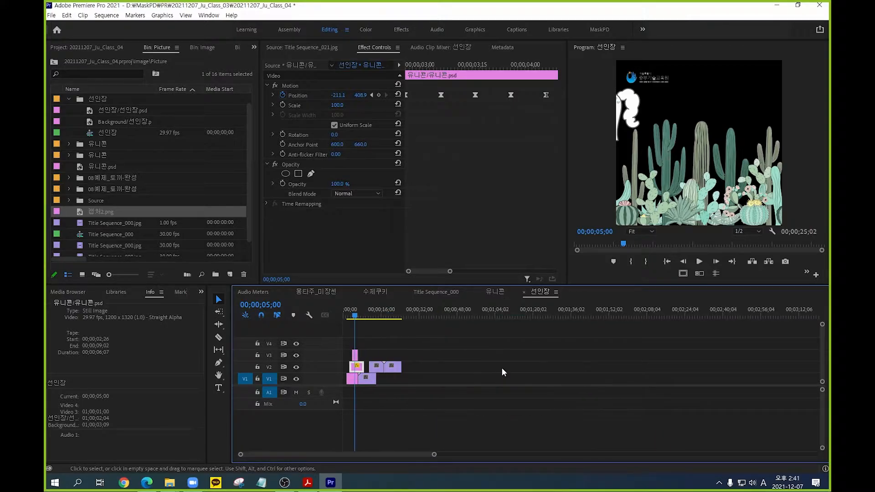
pyautogui.press('\\')
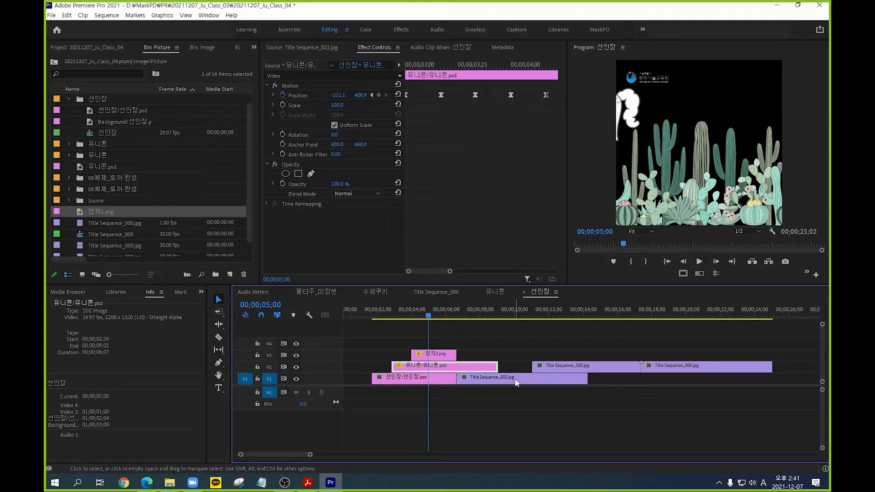
# Try a plain delete of the first Title Sequence_000.jpg clip on V2 and undo it.
pyautogui.click(601, 371)
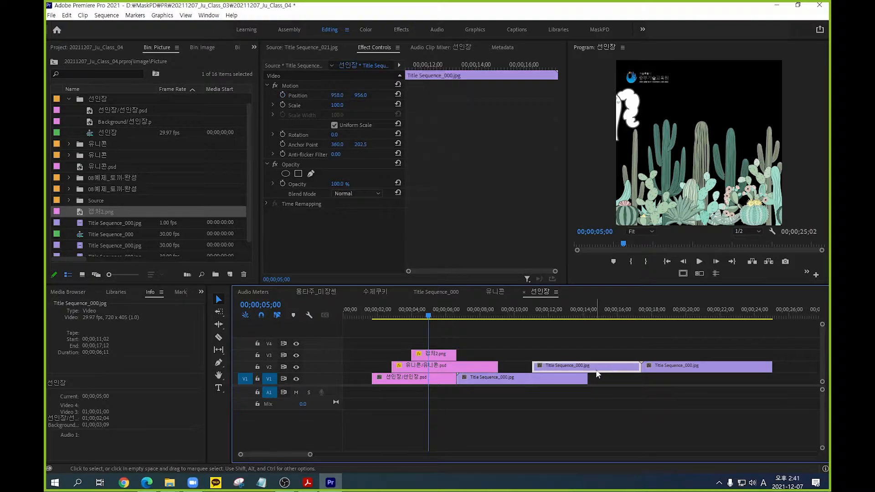
pyautogui.press('Delete')
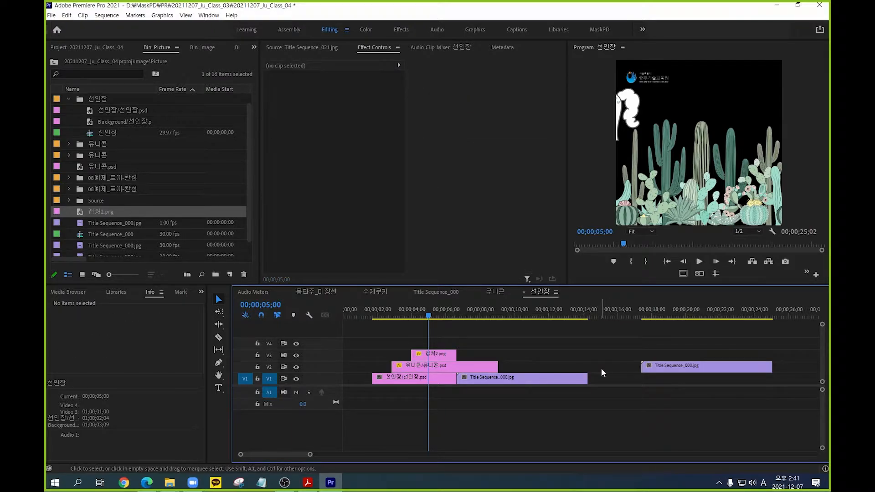
pyautogui.hotkey('ctrl', 'z')
# Try deleting the first V2 Title Sequence_000.jpg clip, close the gap after 유니콘/유니콘.psd, and undo both edits.
pyautogui.click(614, 371)
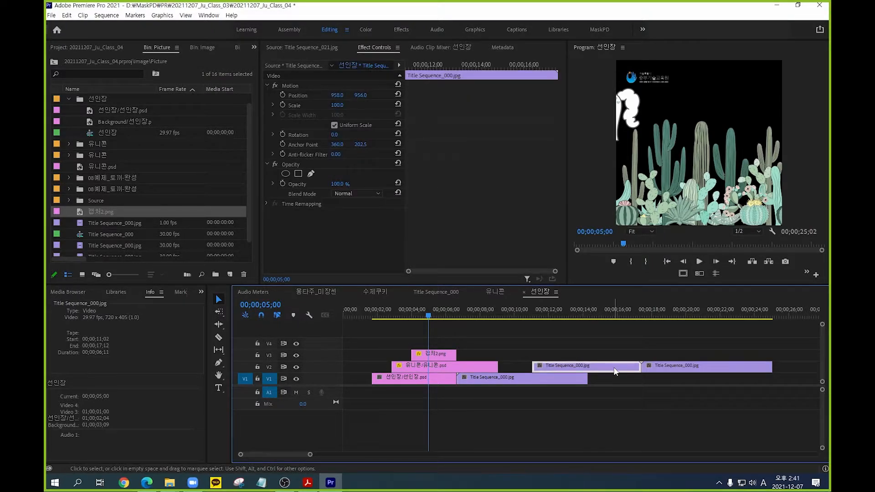
pyautogui.press('Delete')
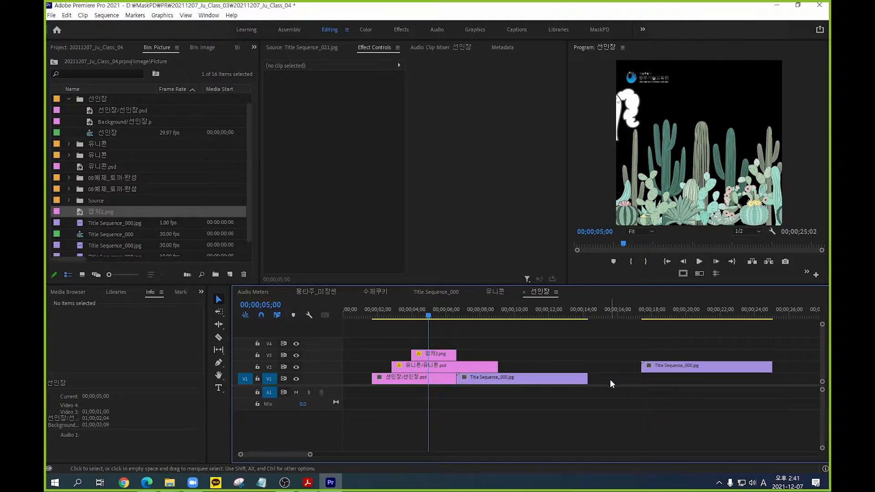
pyautogui.click(608, 369)
pyautogui.press('Delete')
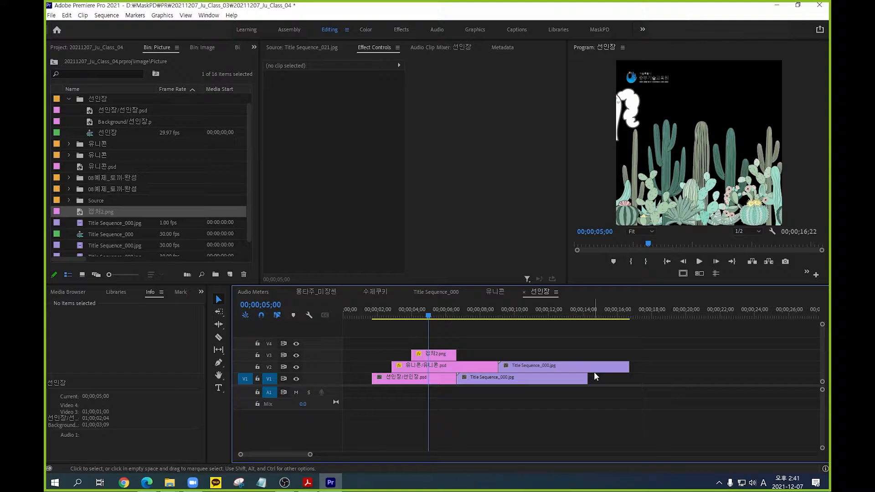
pyautogui.hotkey('ctrl', 'z')
pyautogui.hotkey('ctrl', 'z')
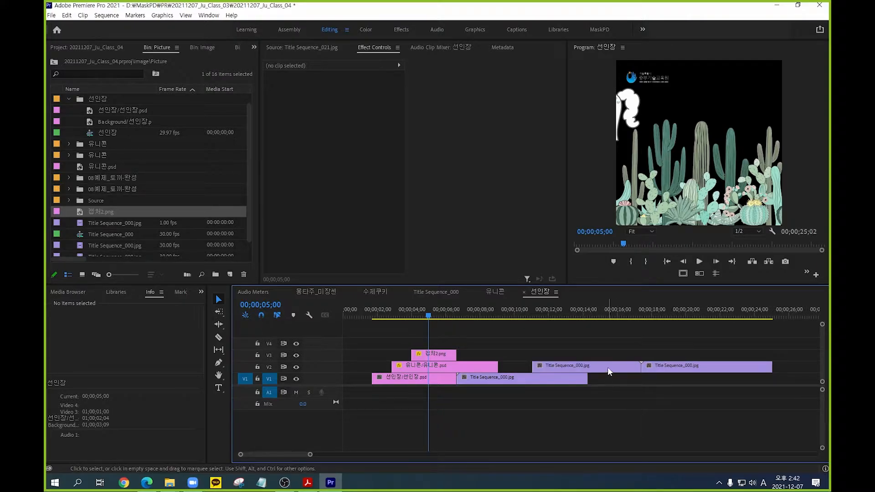
# Ripple delete the first Title Sequence_000.jpg clip on V2 and move the playhead to 00;00;02;07.
pyautogui.hotkey('shift', 'Delete')
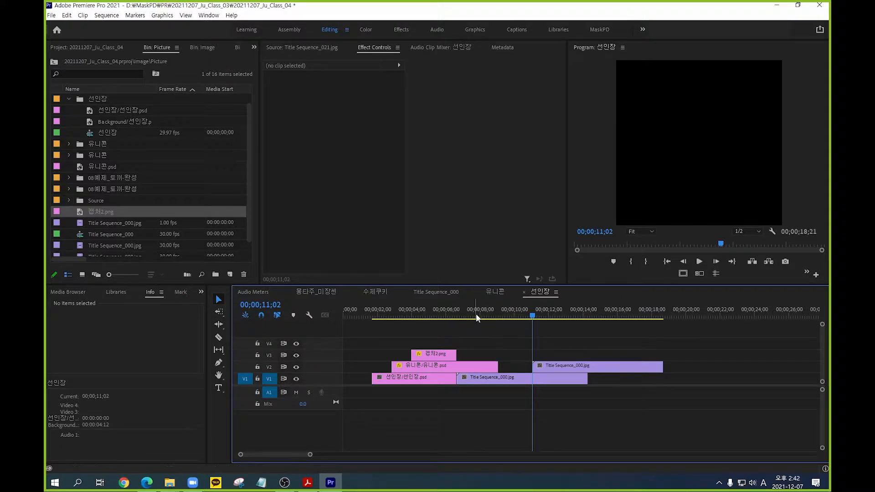
pyautogui.moveTo(475, 313); pyautogui.dragTo(381, 313)
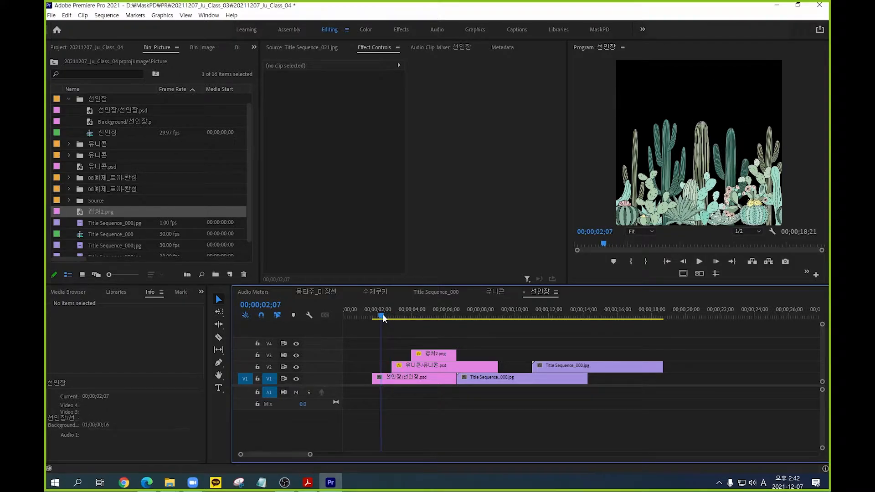
# Select 선인장/선인장.psd on V1 and jump the playhead back and forth through the V1 edit points to the sequence start.
pyautogui.click(388, 379)
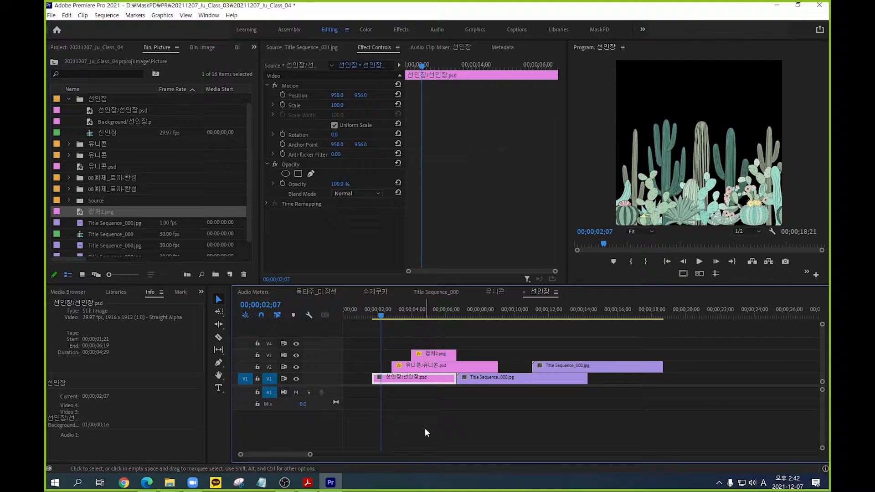
pyautogui.press('Up')
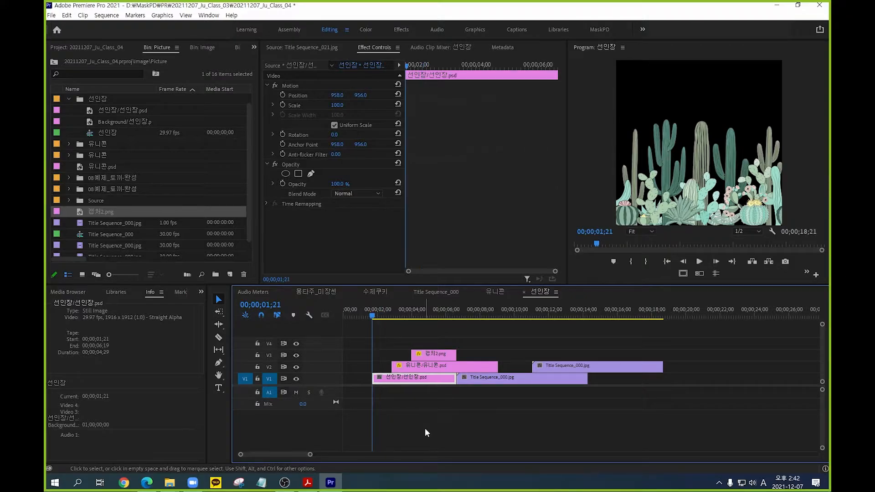
pyautogui.press('Down')
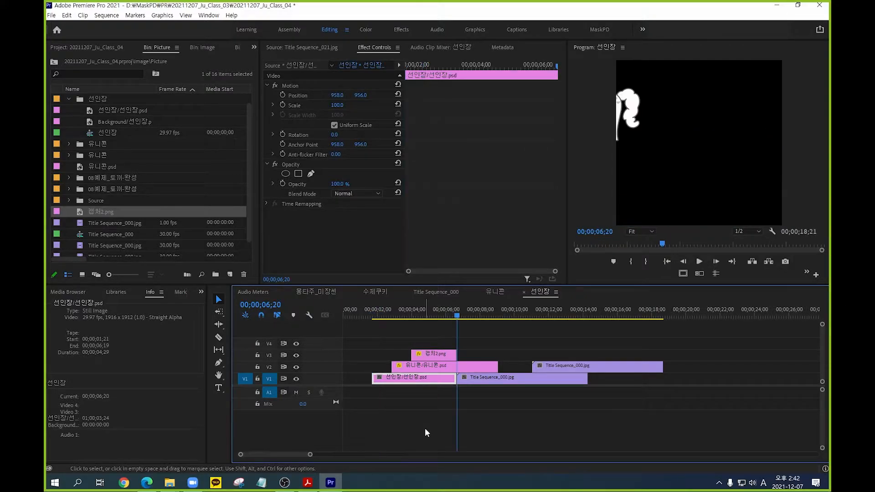
pyautogui.press('Down')
pyautogui.press('Up')
pyautogui.press('Up')
pyautogui.press('Up')
pyautogui.press('Down')
pyautogui.press('Down')
pyautogui.press('Down')
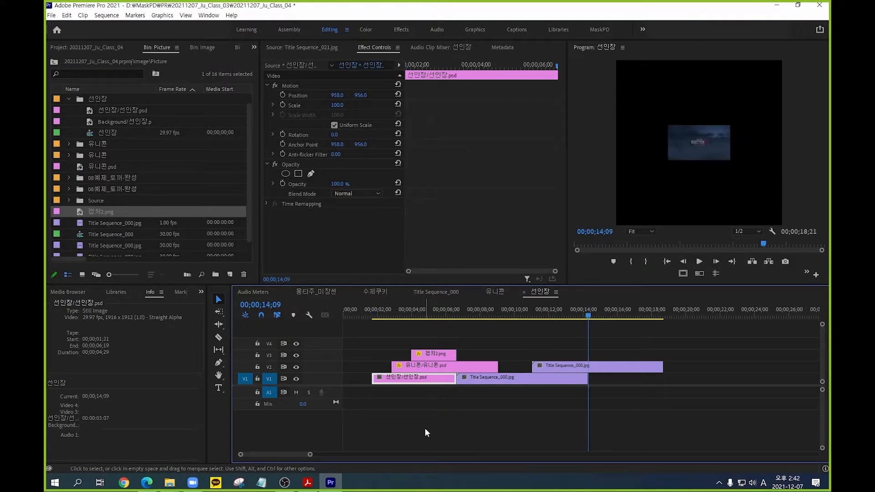
pyautogui.press('Up')
pyautogui.press('Up')
pyautogui.press('Up')
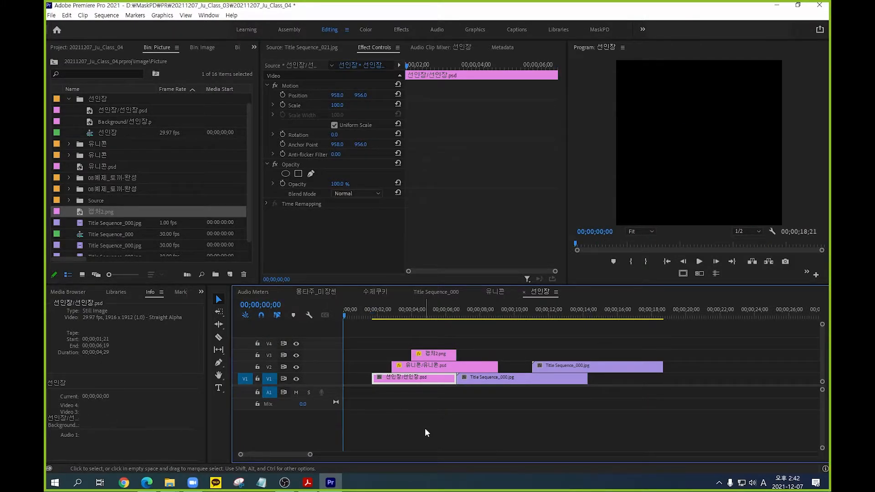
# Select 유니콘/유니콘.psd on V2 and jump through the edit points, stopping the playhead at 00;00;01;21.
pyautogui.click(403, 368)
pyautogui.press('Down')
pyautogui.press('Down')
pyautogui.press('Down')
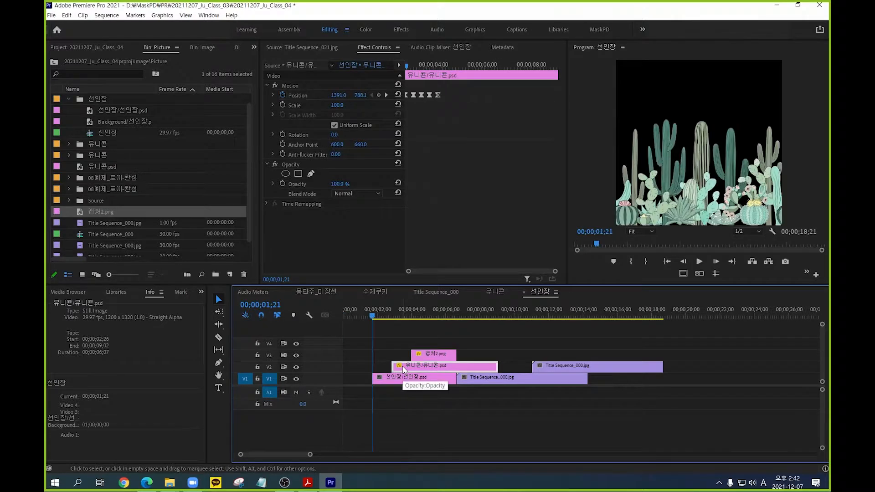
pyautogui.press('Up')
pyautogui.press('Up')
pyautogui.press('Up')
pyautogui.press('Down')
pyautogui.press('Down')
pyautogui.press('Up')
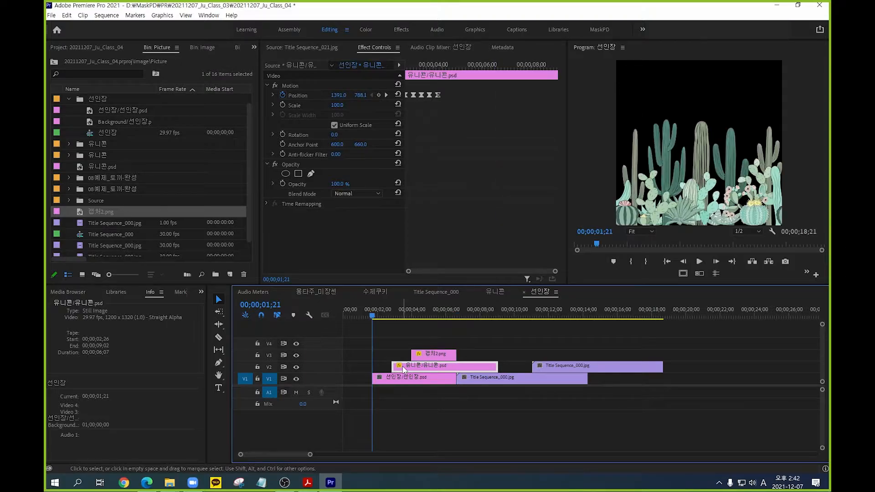
# Try moving 유니콘/유니콘.psd down from V2 to V1, and undo it.
pyautogui.hotkey('alt', 'Down')
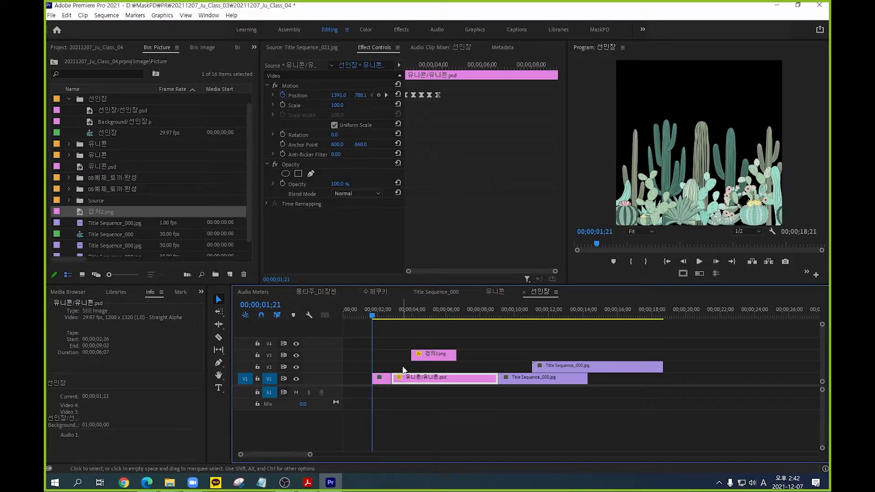
pyautogui.hotkey('ctrl', 'z')
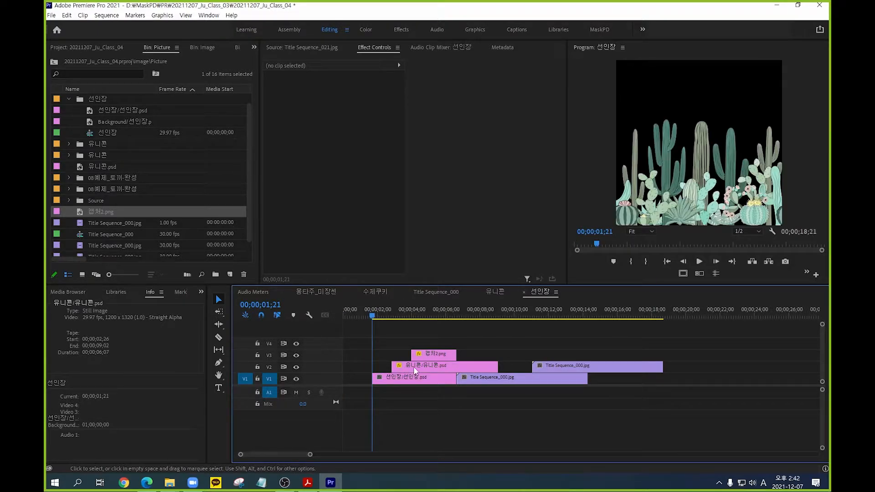
# Mark the sequence In point at 00;00;01;21 and the Out point at 00;00;06;20, spanning the 선인장/선인장.psd clip.
pyautogui.press('i')
pyautogui.press('Down')
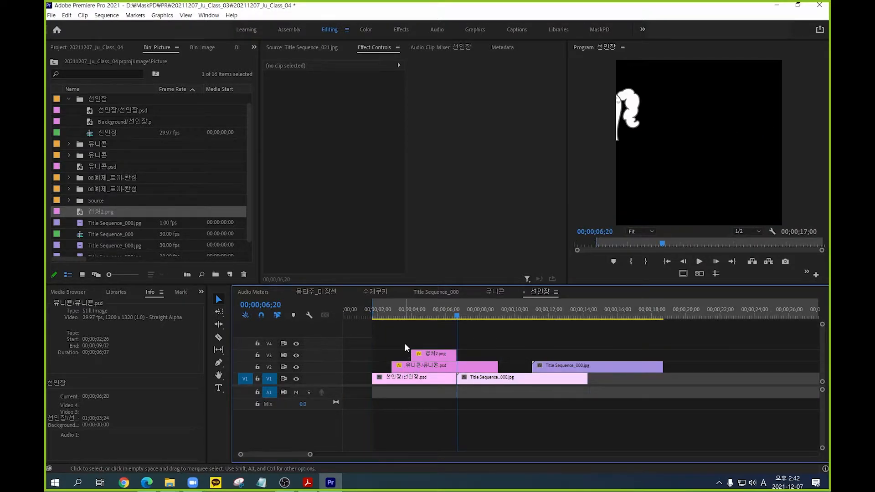
pyautogui.press('o')
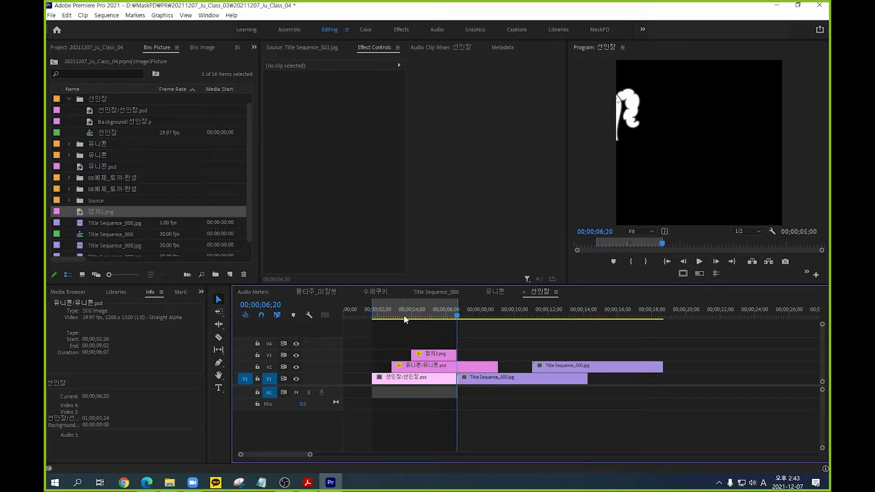
# Open the export settings for the marked In/Out range and set the format to H.264.
pyautogui.press('space')
pyautogui.hotkey('ctrl', 'm')
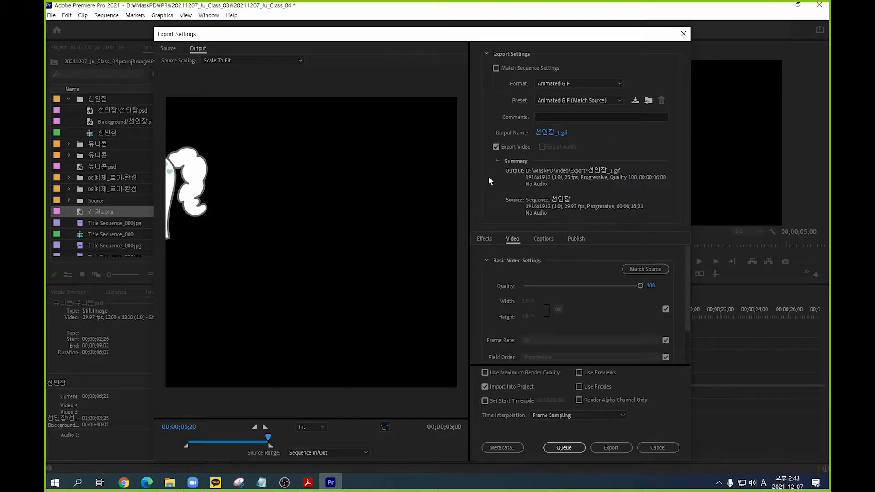
pyautogui.click(619, 83)
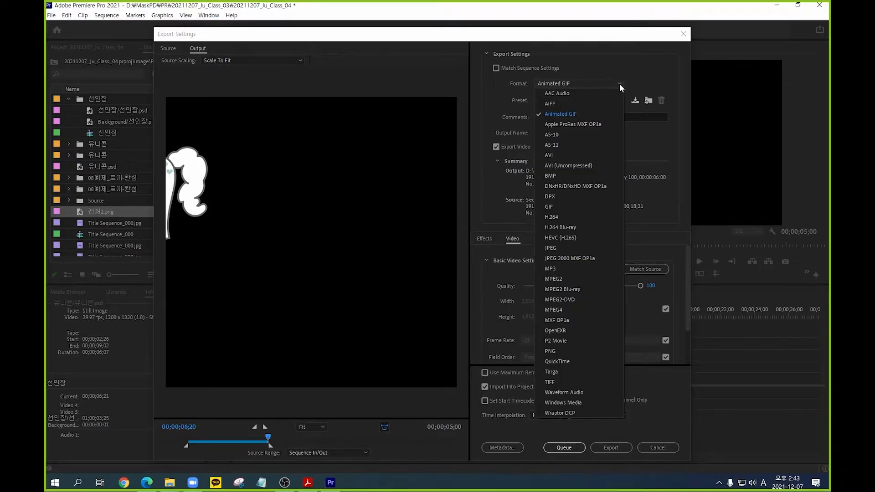
pyautogui.click(561, 216)
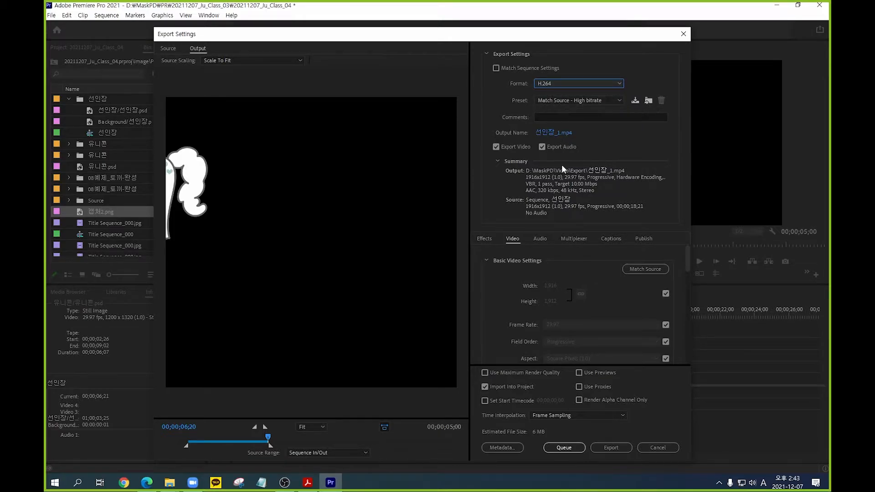
# Review the output file's save location and the H.264 video and encoding settings, and cancel the export.
pyautogui.click(545, 133)
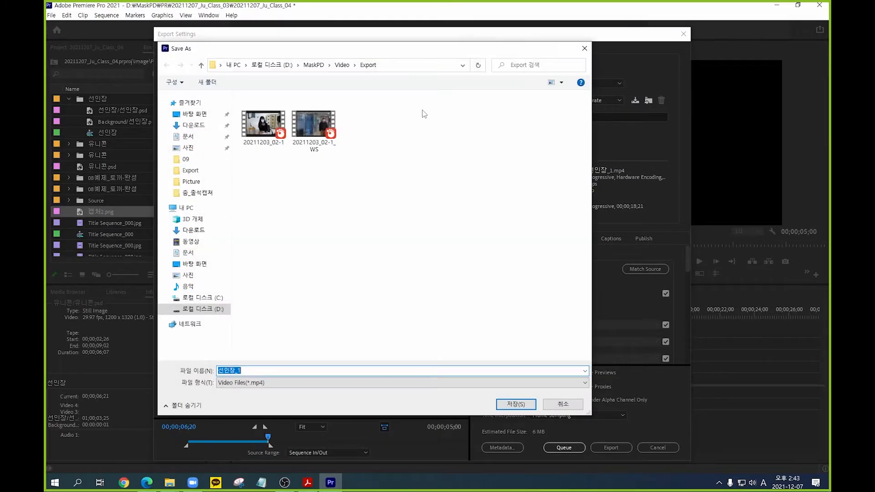
pyautogui.click(572, 406)
pyautogui.scroll(-5, 580, 341)
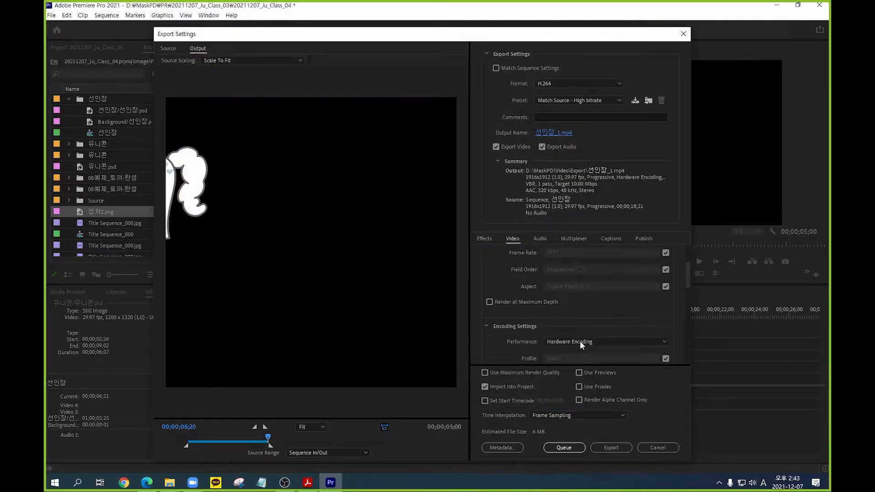
pyautogui.scroll(3, 579, 345)
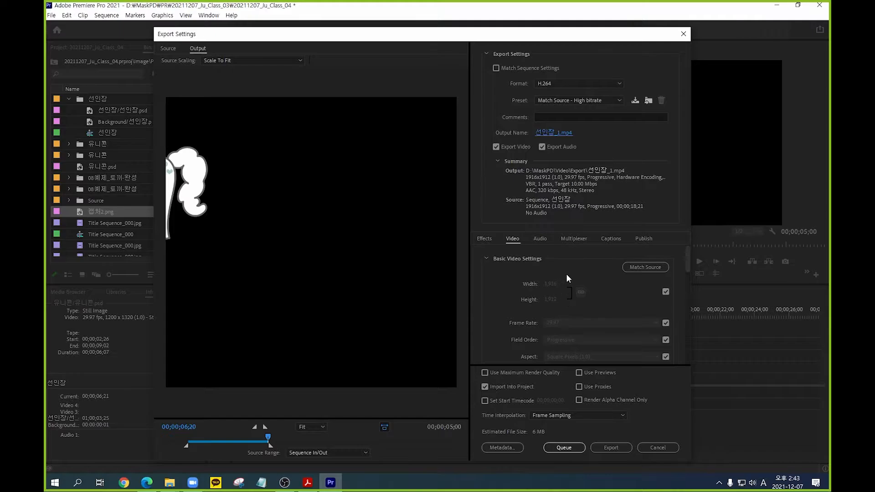
pyautogui.scroll(-4, 570, 279)
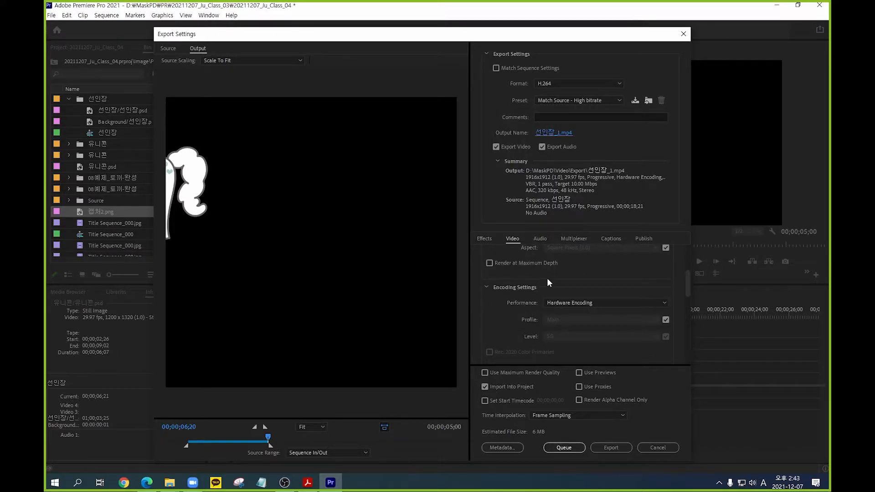
pyautogui.scroll(-3, 548, 279)
pyautogui.scroll(-5, 587, 303)
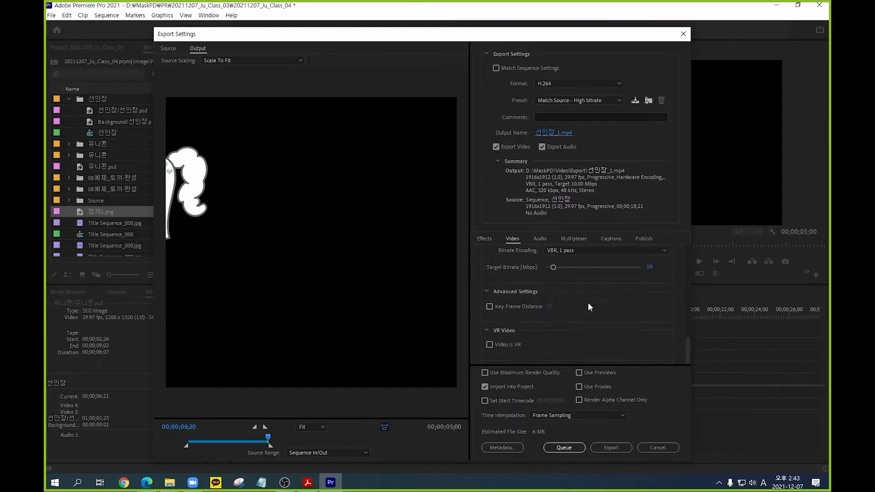
pyautogui.scroll(10, 587, 301)
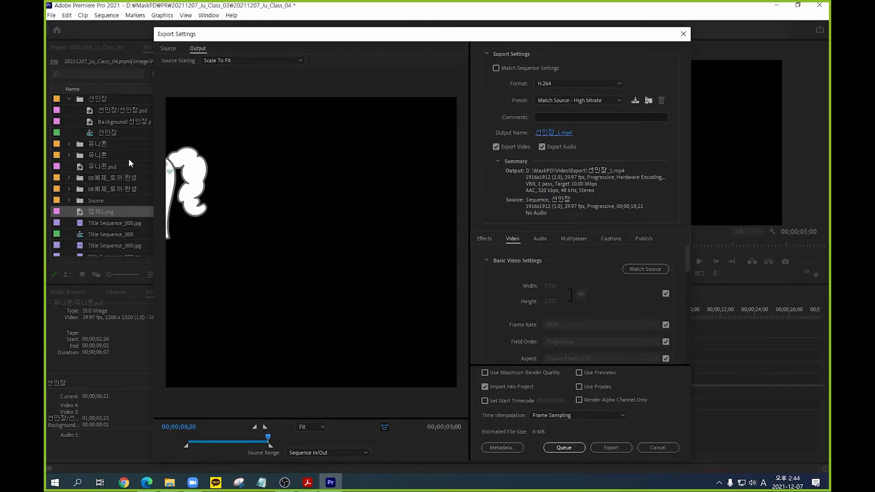
pyautogui.click(656, 447)
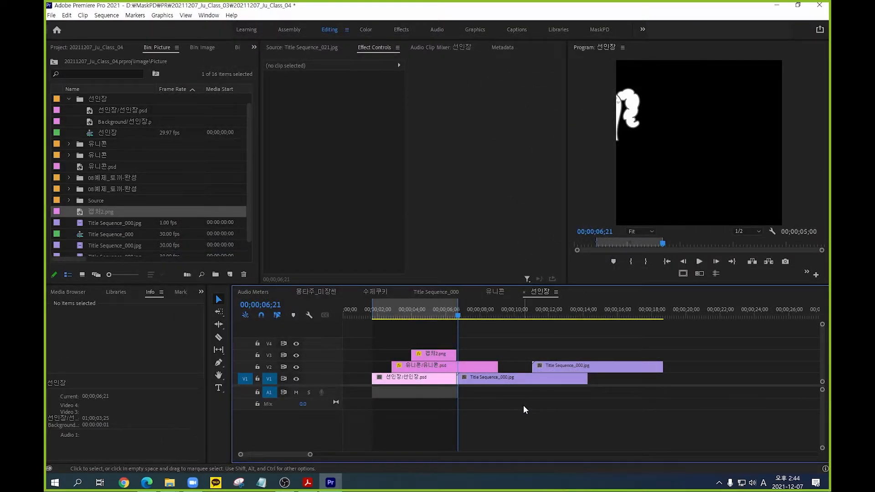
# Set the S#2_Cam3.MTS clip on V3 to a duration of 00:00:05:00 with ripple edit enabled, and scrub it to 00:00:55:14.
pyautogui.hotkey('shift', '1')
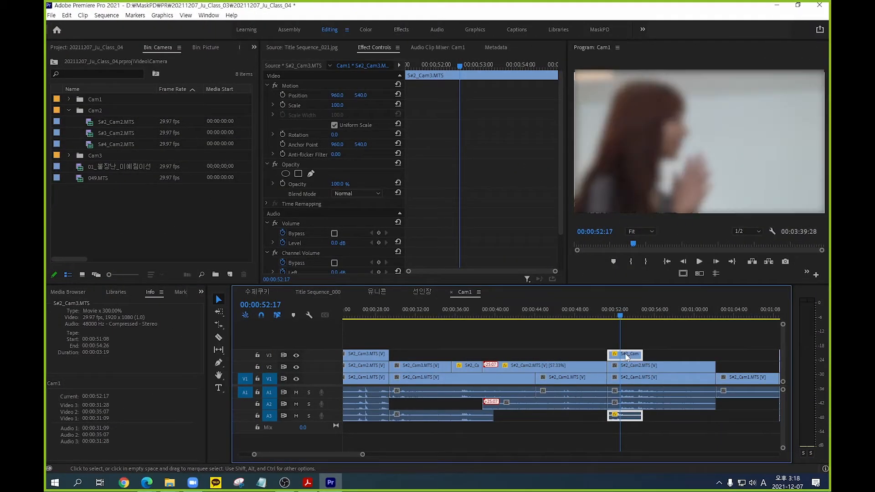
pyautogui.rightClick(626, 356)
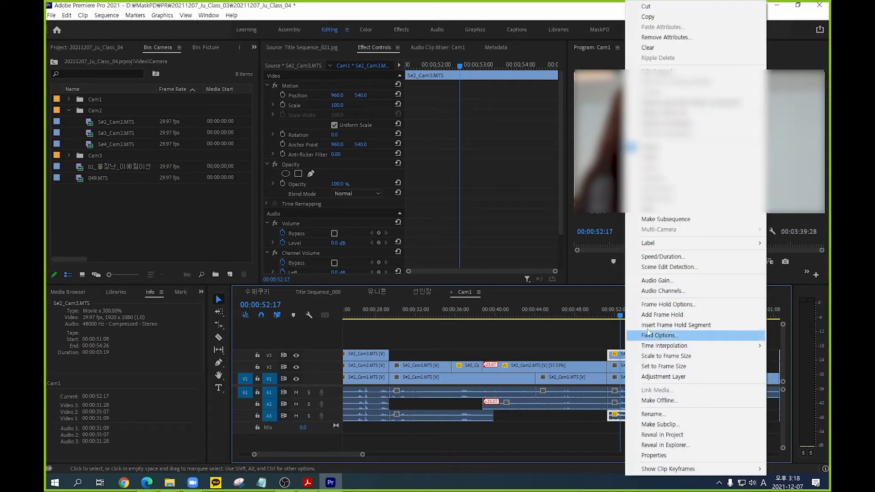
pyautogui.click(663, 257)
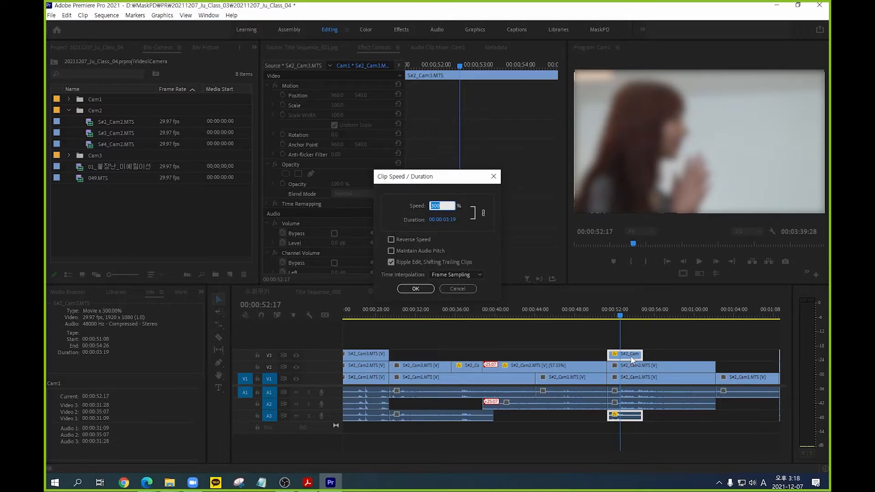
pyautogui.click(449, 221)
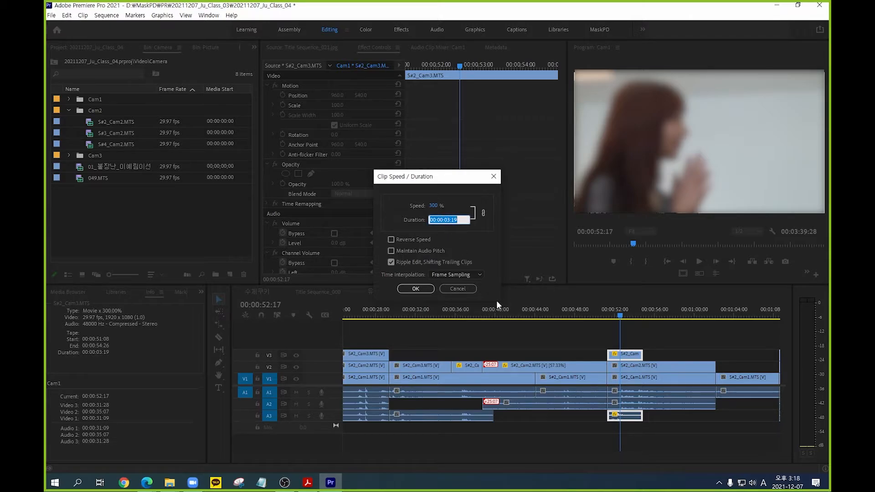
pyautogui.write('500')
pyautogui.click(415, 288)
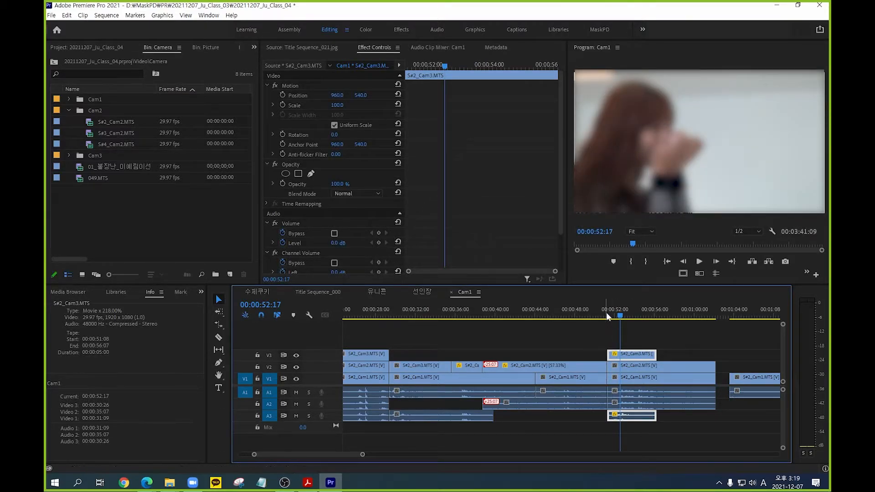
pyautogui.moveTo(615, 312); pyautogui.dragTo(648, 310)
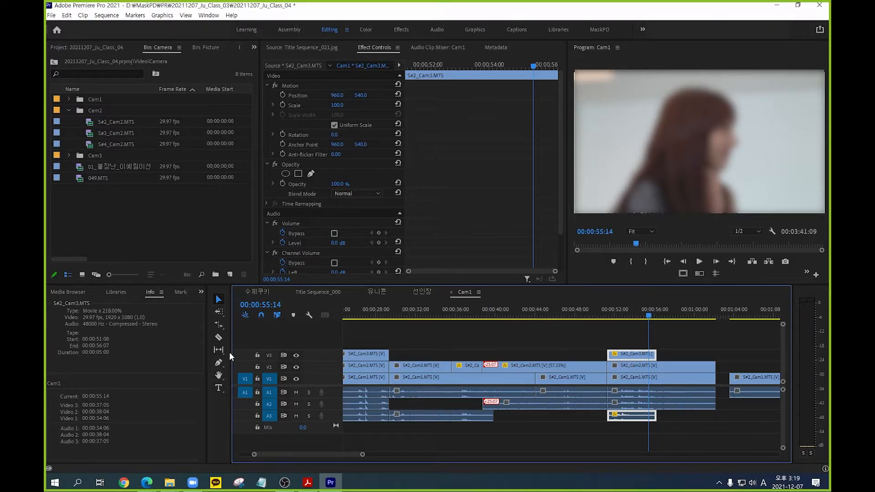
# Try the Rate Stretch tool and switch to the Razor tool.
pyautogui.click(222, 325)
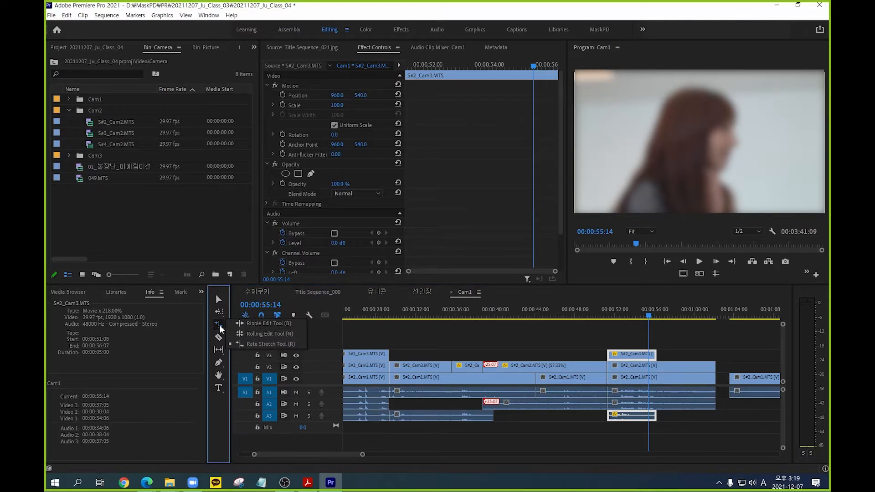
pyautogui.click(269, 343)
pyautogui.click(219, 338)
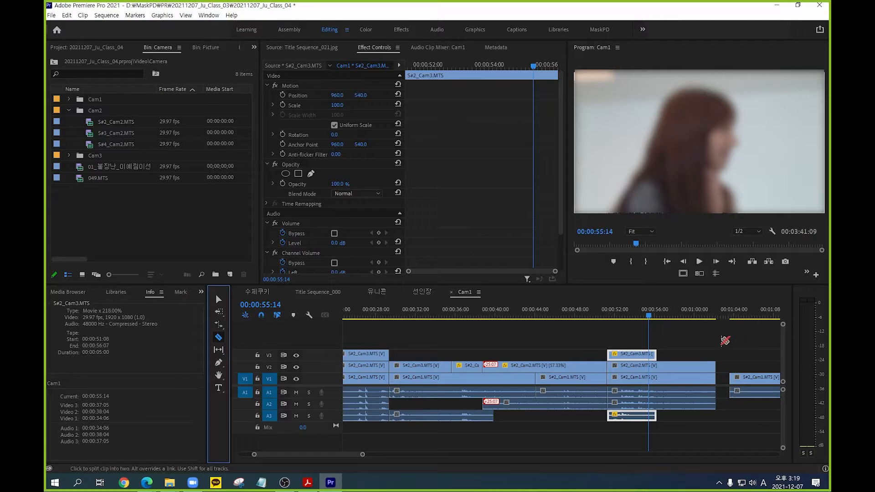
# Fit the whole Cam1 sequence in view and check the S#3 camera clips at 00:01:42:11.
pyautogui.scroll(3, 382, 377)
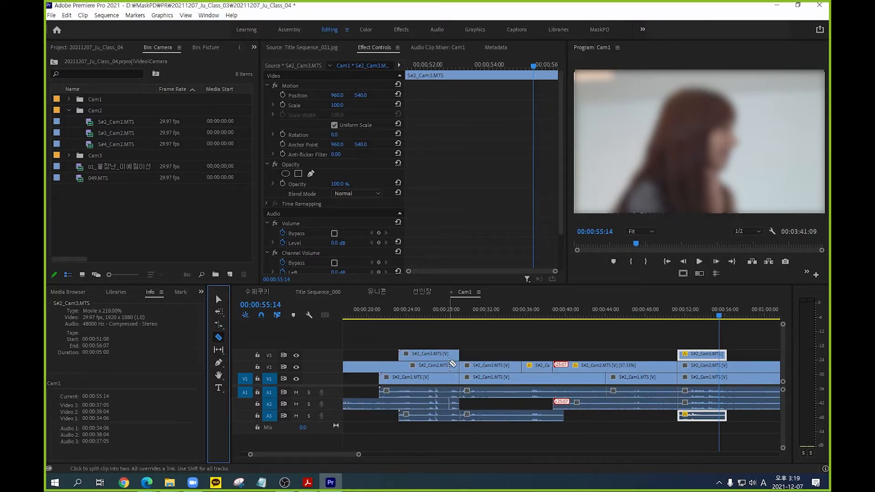
pyautogui.press('\\')
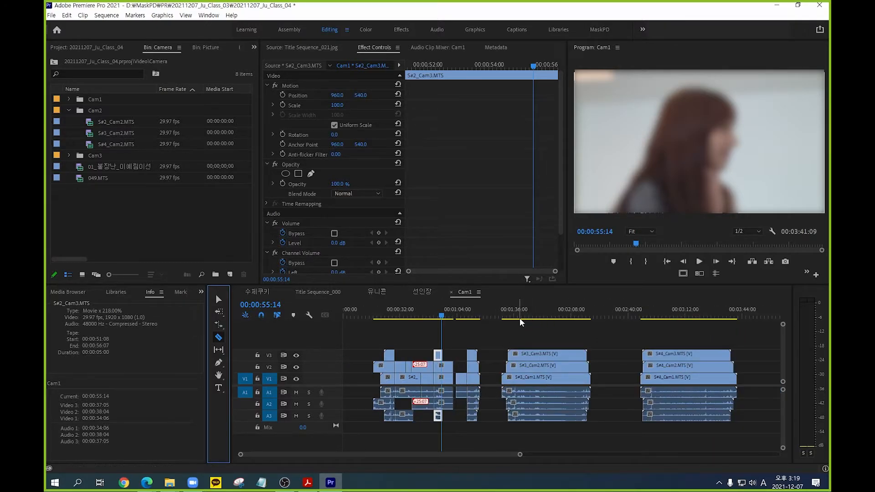
pyautogui.moveTo(521, 315); pyautogui.dragTo(525, 316)
pyautogui.scroll(-3, 524, 316)
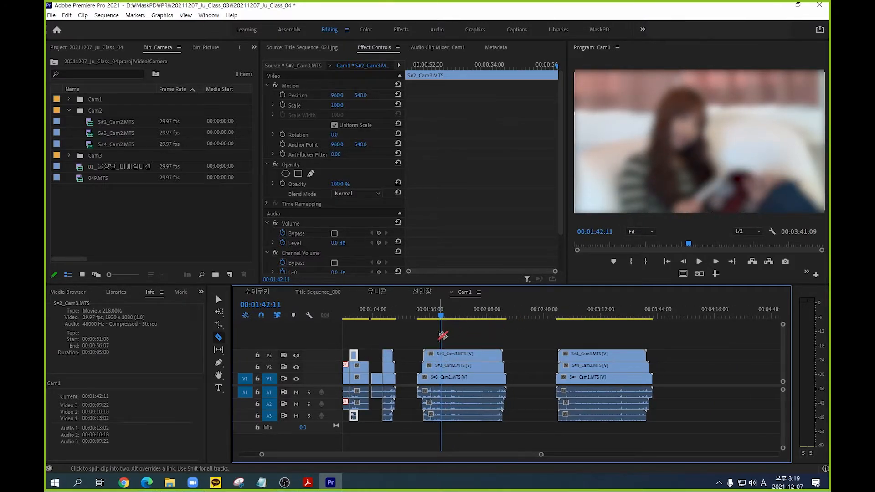
pyautogui.scroll(3, 439, 335)
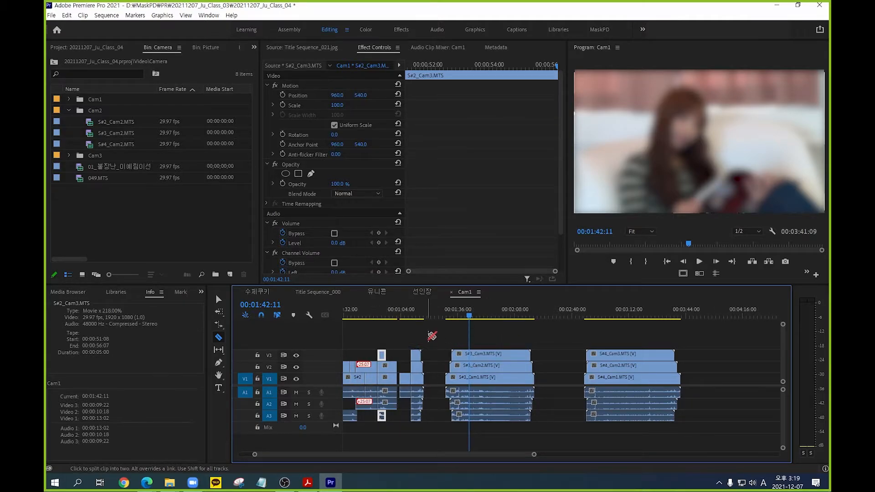
# Stack S#4_Cam1.MTS on V1, S#4_Cam2.MTS on V2 and S#4_Cam3.MTS on V3, all starting at about 00:04:17:26.
pyautogui.scroll(-10, 555, 349)
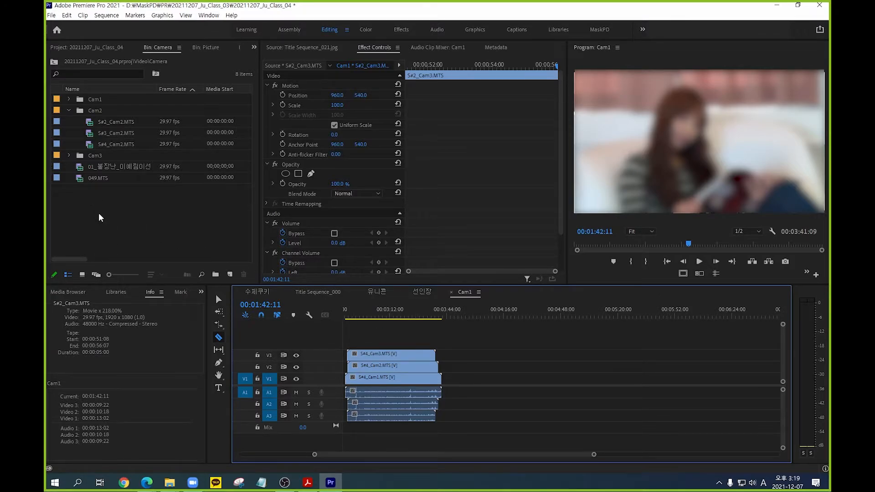
pyautogui.click(69, 99)
pyautogui.click(69, 200)
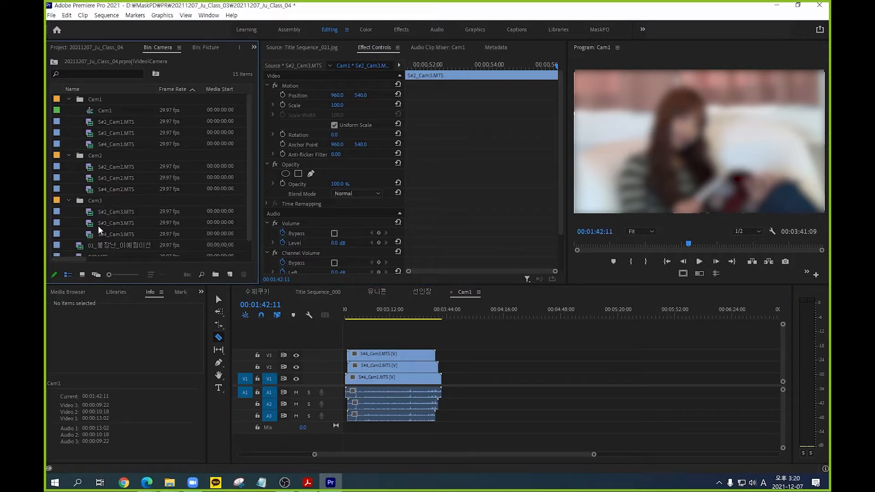
pyautogui.scroll(-1, 98, 228)
pyautogui.scroll(1, 98, 229)
pyautogui.moveTo(92, 147); pyautogui.dragTo(508, 382)
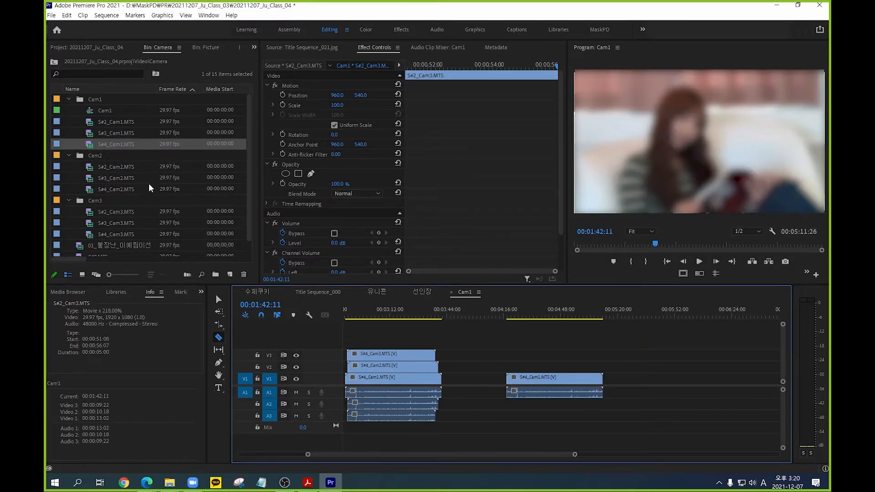
pyautogui.moveTo(95, 194); pyautogui.dragTo(509, 367)
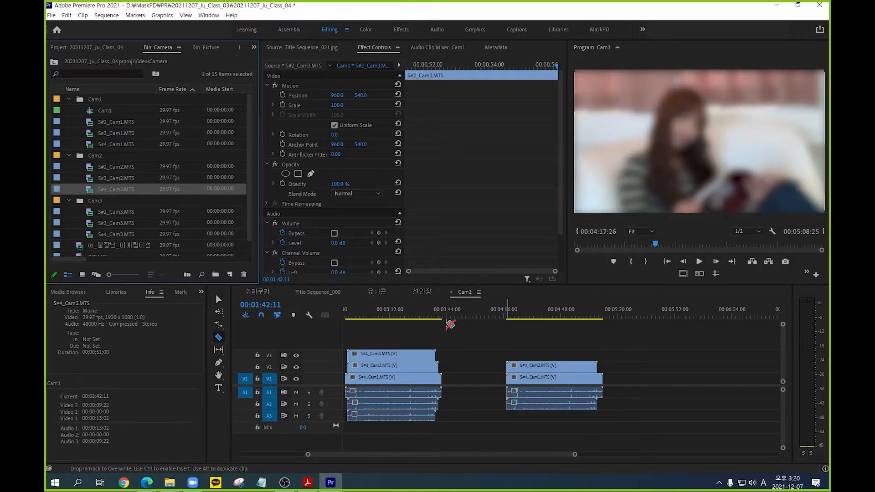
pyautogui.moveTo(89, 234); pyautogui.dragTo(510, 355)
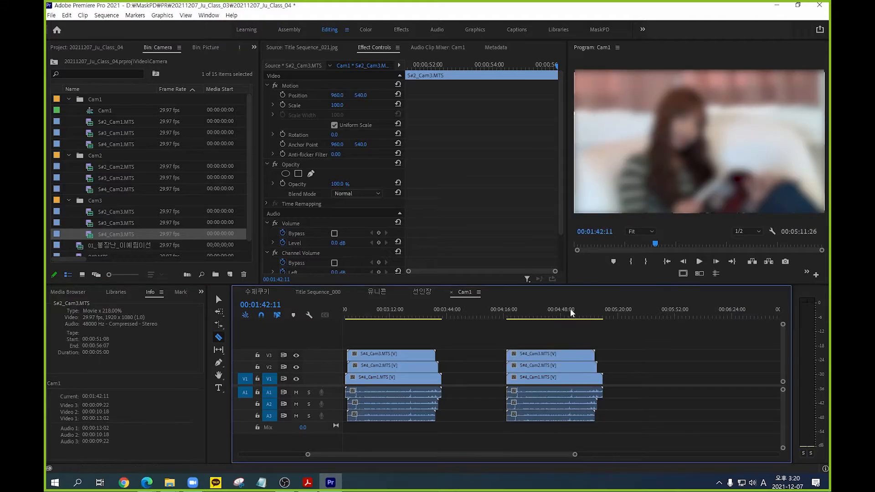
# Synchronize the three newly placed S#4 camera clips by audio, using track channel 1.
pyautogui.click(566, 307)
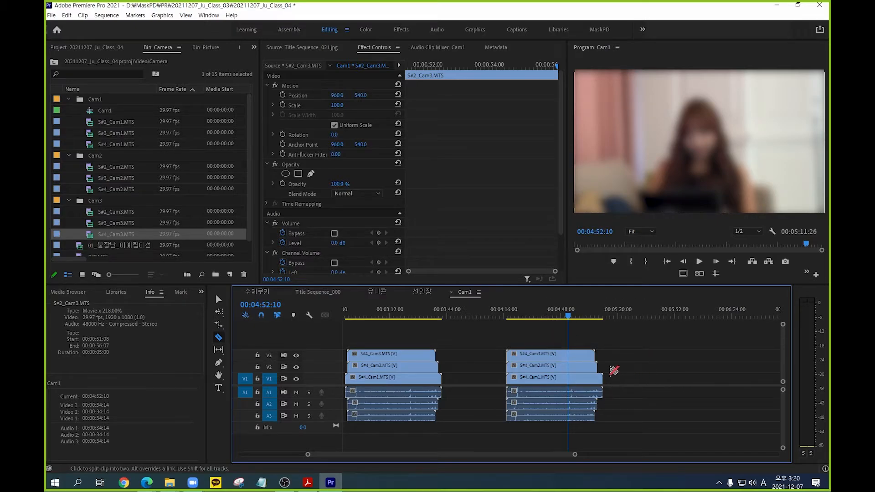
pyautogui.press('v')
pyautogui.moveTo(527, 337); pyautogui.dragTo(550, 450)
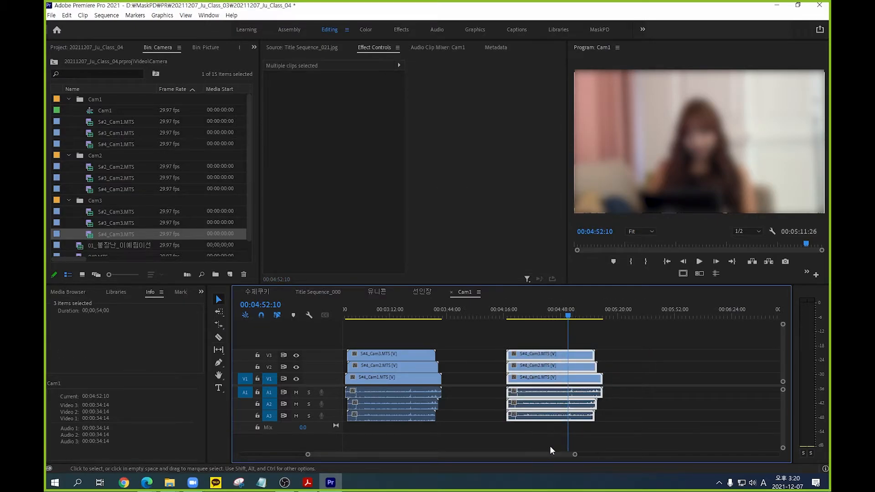
pyautogui.rightClick(564, 384)
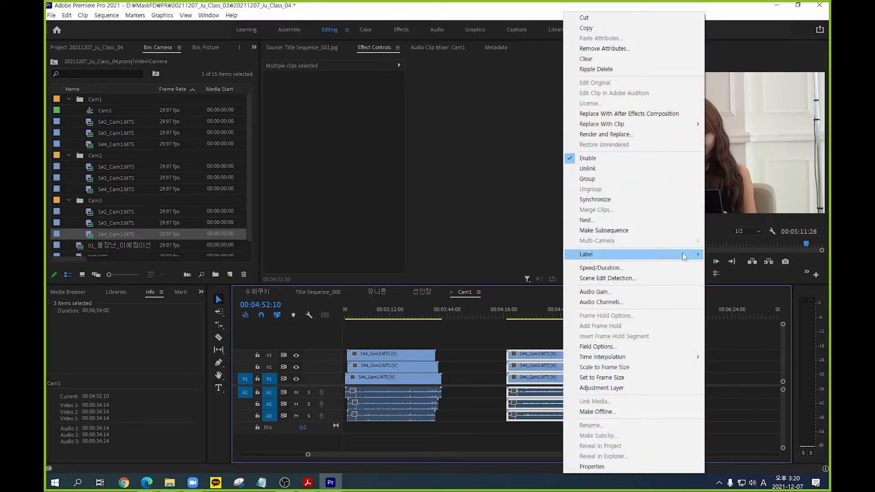
pyautogui.click(593, 201)
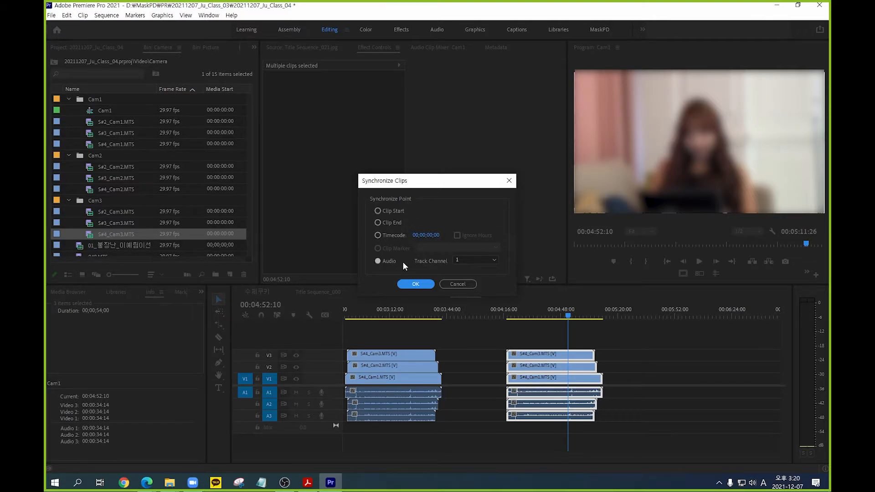
pyautogui.click(489, 260)
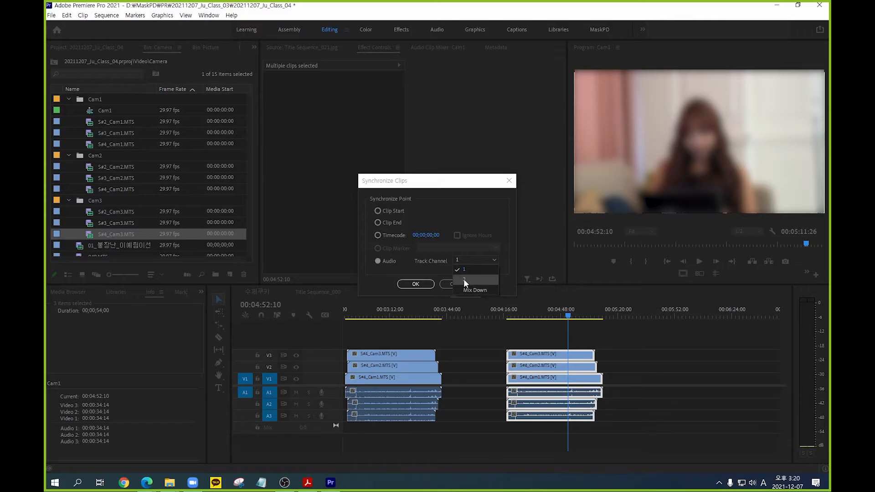
pyautogui.click(464, 269)
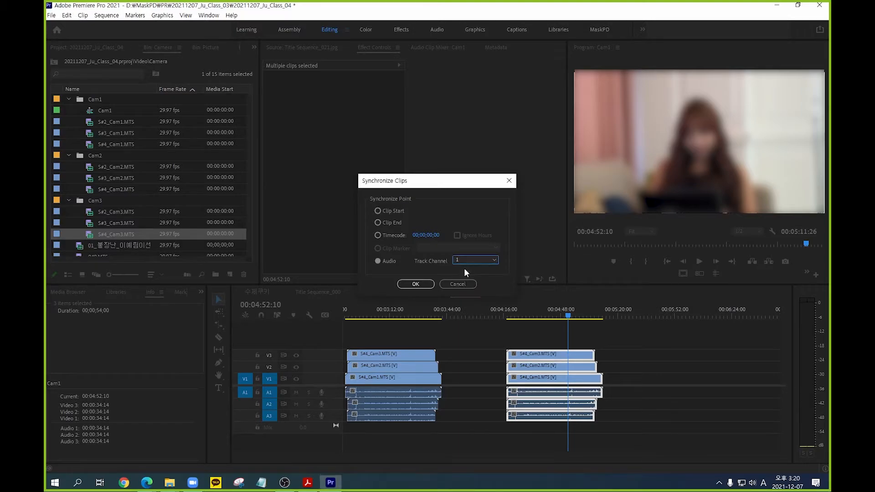
pyautogui.click(416, 284)
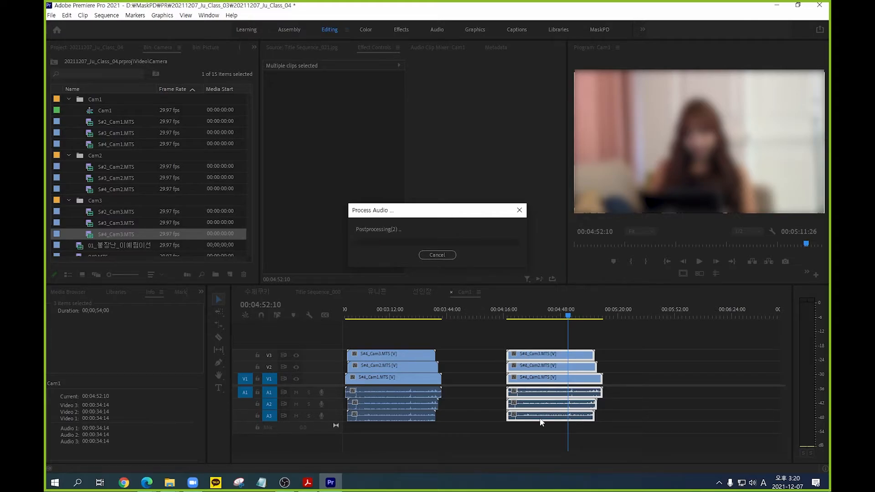
# Inspect the alignment of the synchronized S#4 clips' waveforms up close and scrub back to 00:04:49:24.
pyautogui.click(572, 313)
pyautogui.click(570, 313)
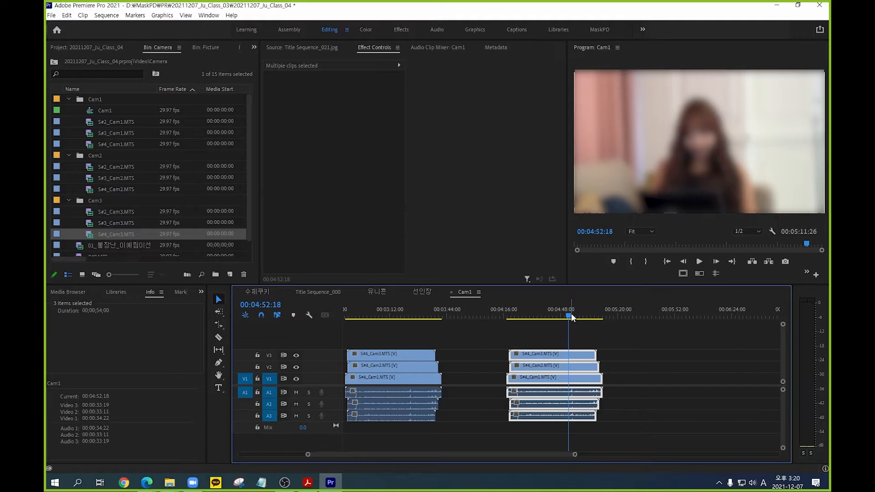
pyautogui.press('=')
pyautogui.press('=')
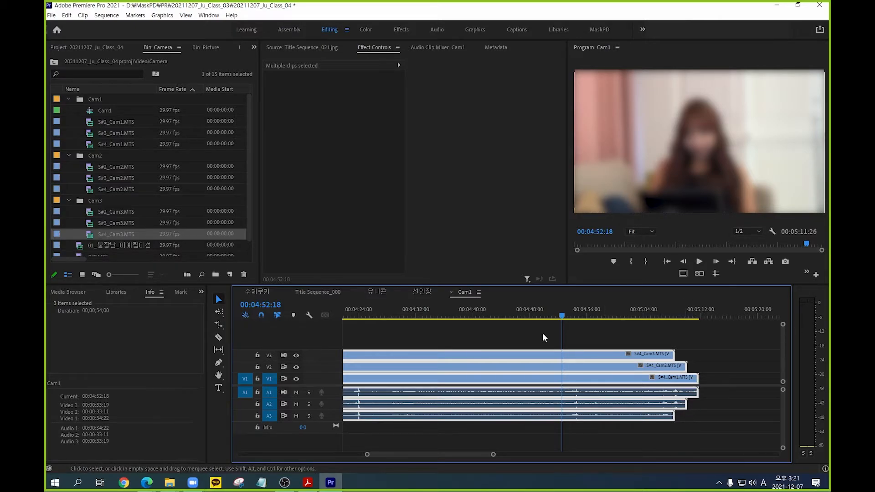
pyautogui.click(577, 314)
pyautogui.moveTo(578, 313); pyautogui.dragTo(543, 313)
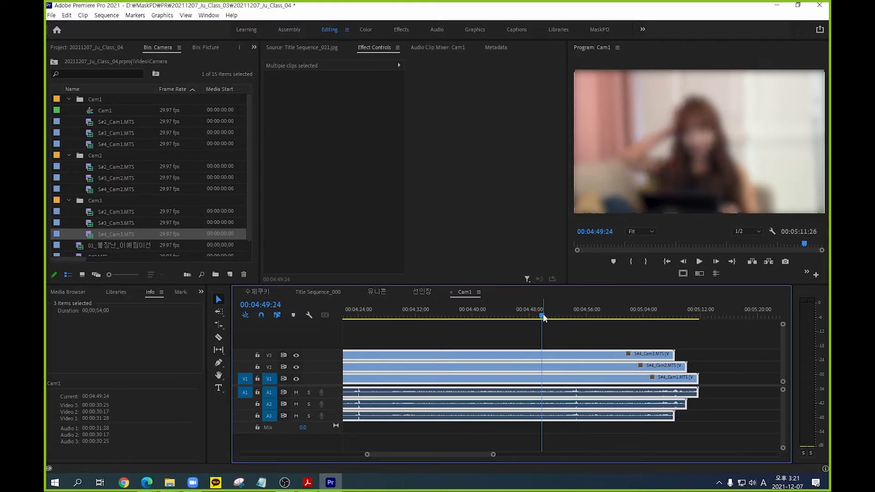
pyautogui.press('-')
pyautogui.press('-')
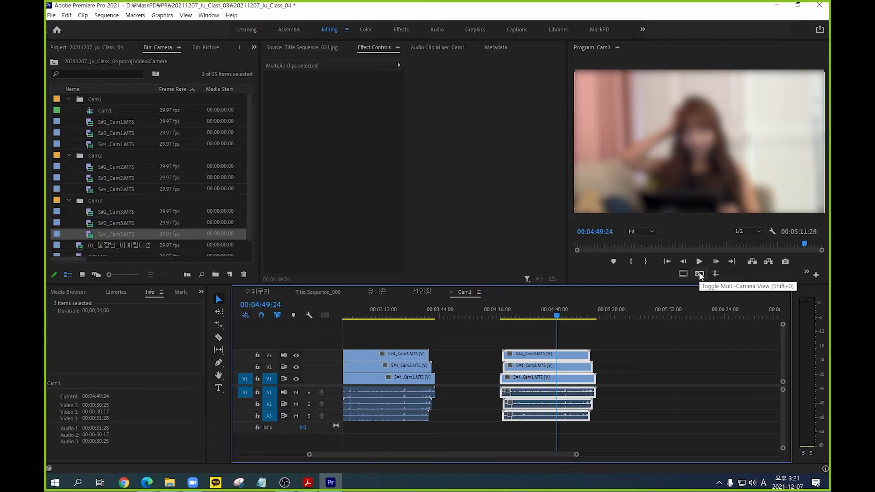
# Move the playhead to 00:04:26:28, just past the slate in the S#4 clips.
pyautogui.click(510, 314)
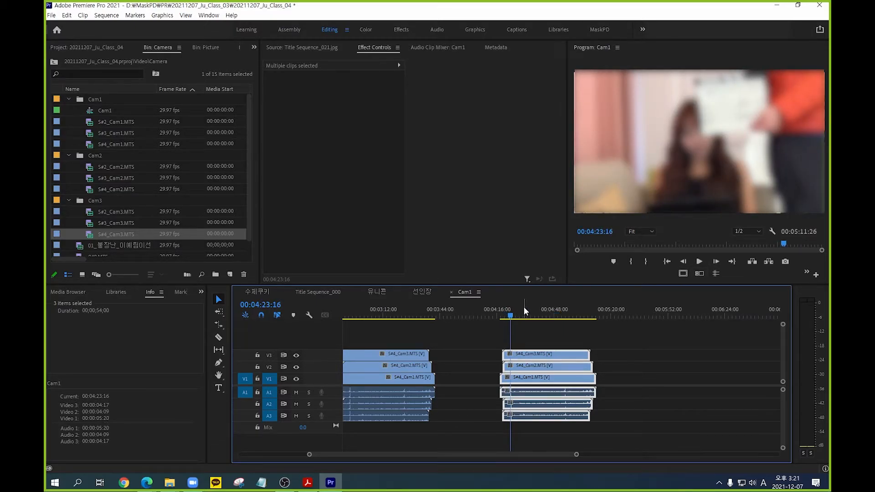
pyautogui.moveTo(514, 313); pyautogui.dragTo(517, 315)
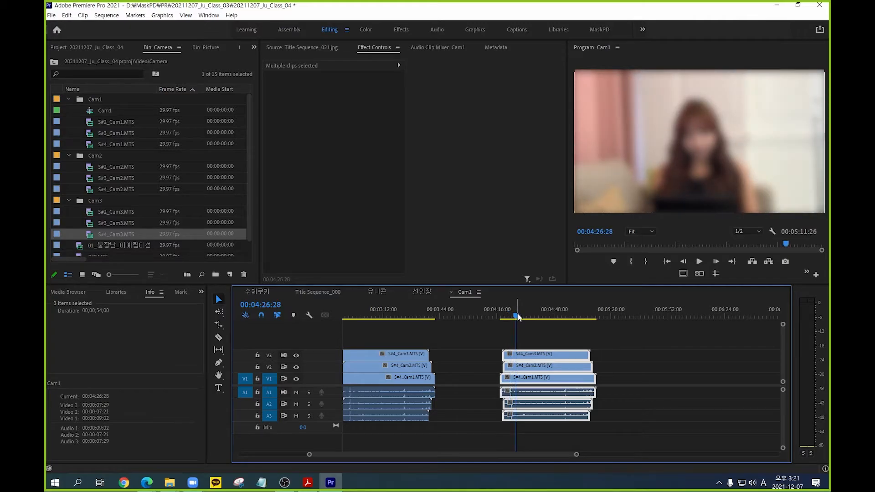
# Try razoring the S#4_Cam3.MTS and S#4_Cam2.MTS clips one track at a time, and undo these cuts.
pyautogui.press('c')
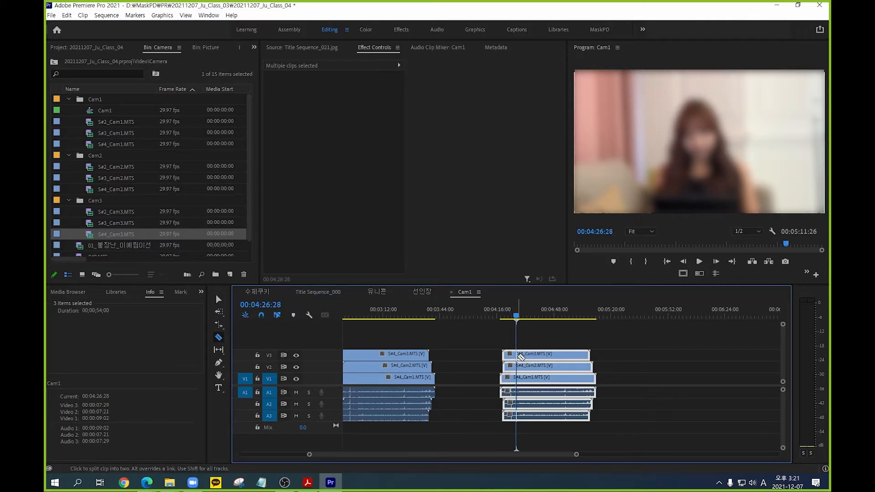
pyautogui.click(521, 357)
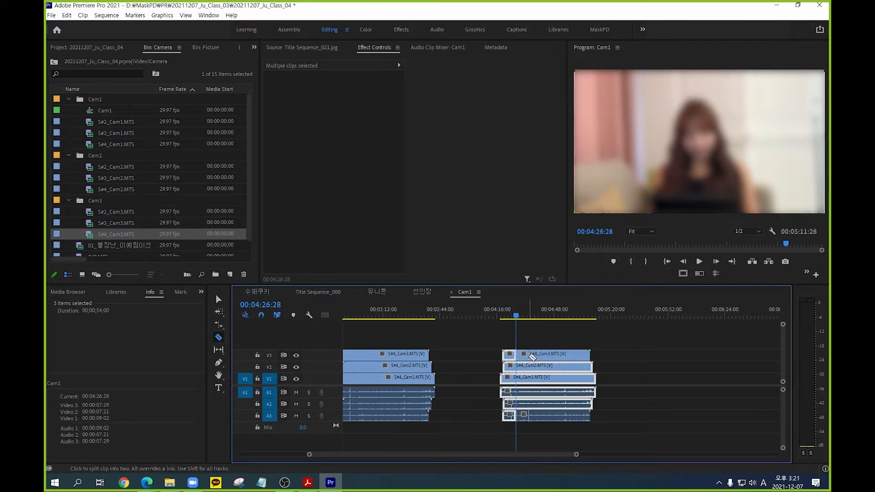
pyautogui.click(540, 357)
pyautogui.click(533, 367)
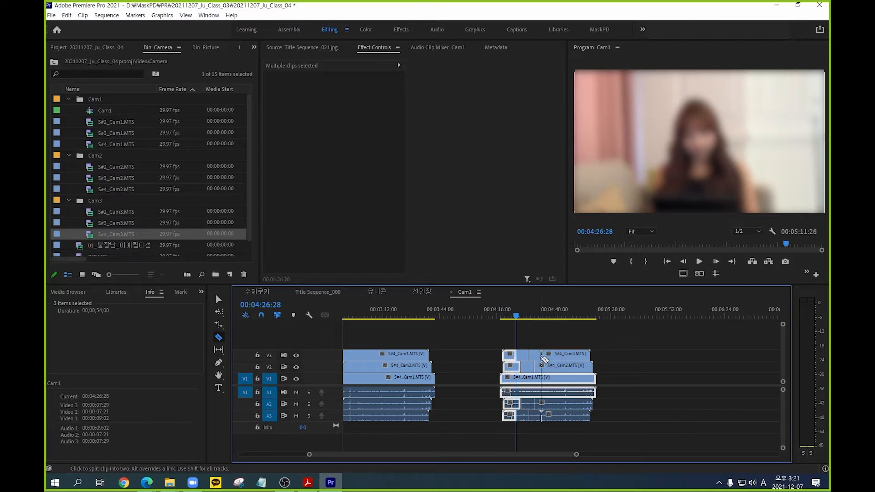
pyautogui.hotkey('ctrl', 'z')
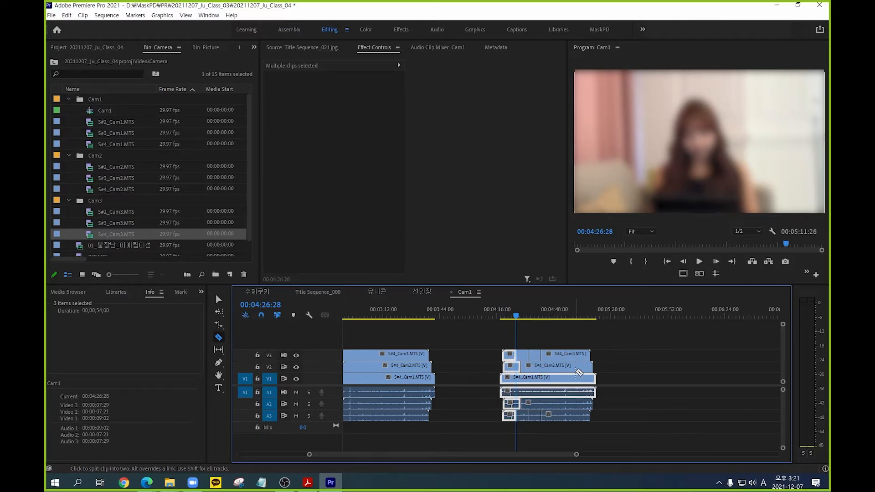
pyautogui.hotkey('ctrl', 'z')
pyautogui.hotkey('ctrl', 'z')
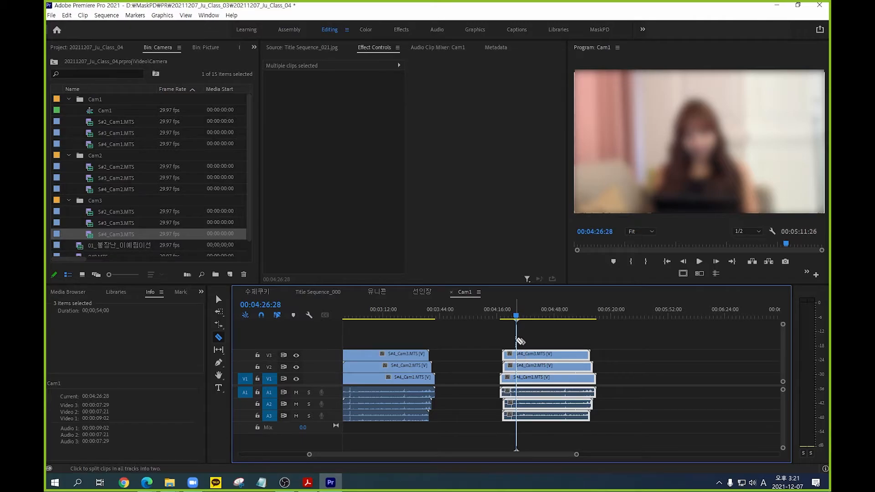
# Split the S#4 clips on all tracks together at 00:04:26:28, at several further points, and just inside their uneven start and end.
pyautogui.keyDown('shift'); pyautogui.click(520, 367); pyautogui.keyUp('shift')
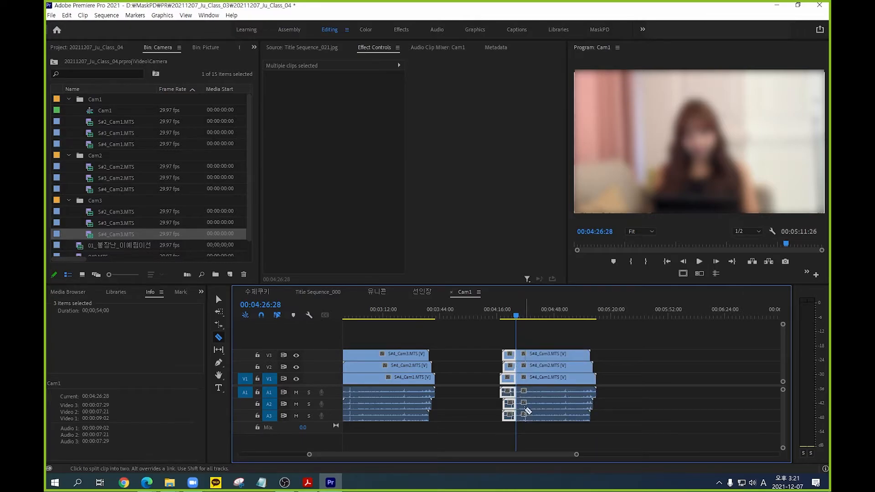
pyautogui.keyDown('shift'); pyautogui.click(535, 367); pyautogui.keyUp('shift')
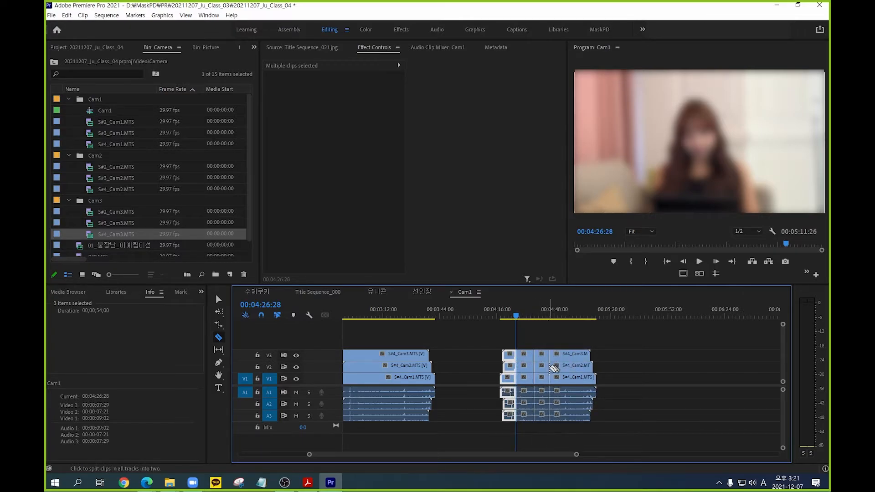
pyautogui.keyDown('shift'); pyautogui.click(558, 367); pyautogui.keyUp('shift')
pyautogui.keyDown('shift'); pyautogui.click(568, 367); pyautogui.keyUp('shift')
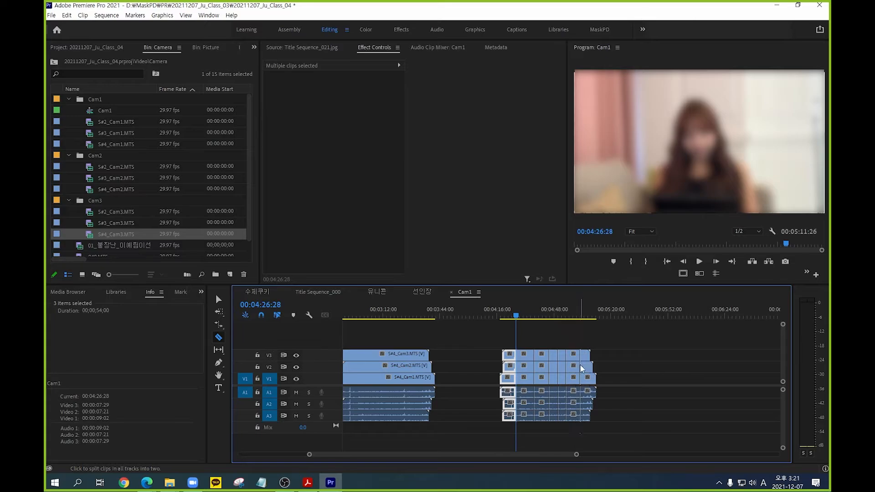
pyautogui.keyDown('shift'); pyautogui.click(586, 366); pyautogui.keyUp('shift')
pyautogui.keyDown('shift'); pyautogui.click(508, 376); pyautogui.keyUp('shift')
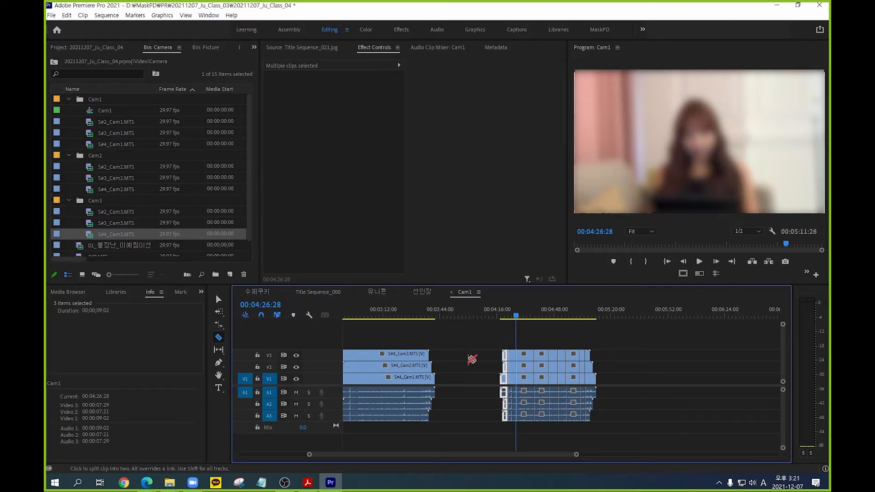
# Delete the uneven S#4 pieces at the start and end so all tracks begin and finish together.
pyautogui.press('Delete')
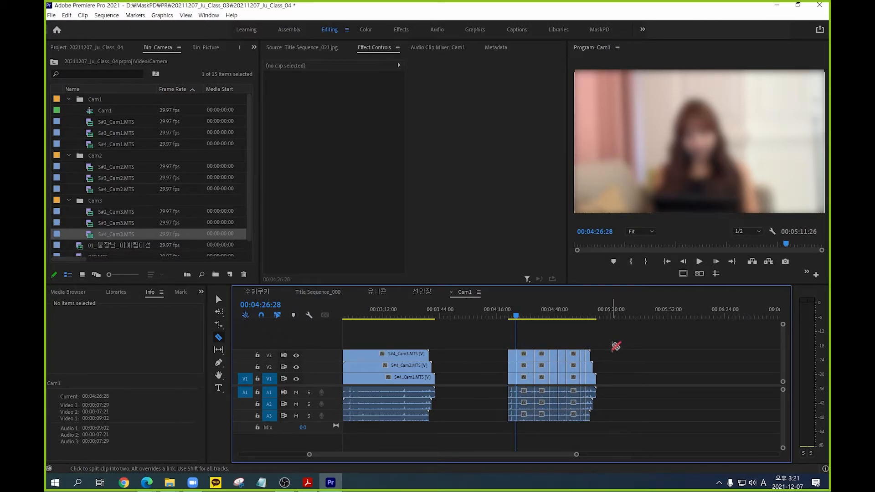
pyautogui.press('v')
pyautogui.moveTo(613, 339); pyautogui.dragTo(588, 439)
pyautogui.press('Delete')
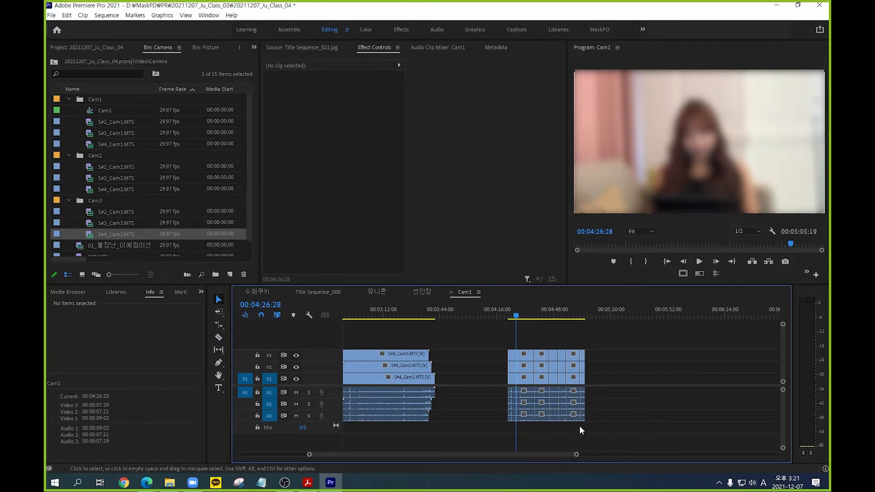
# Place the playhead at 00:04:24:29, check the first Cam3 segment's audio link, and select all the S#4 segments.
pyautogui.click(516, 315)
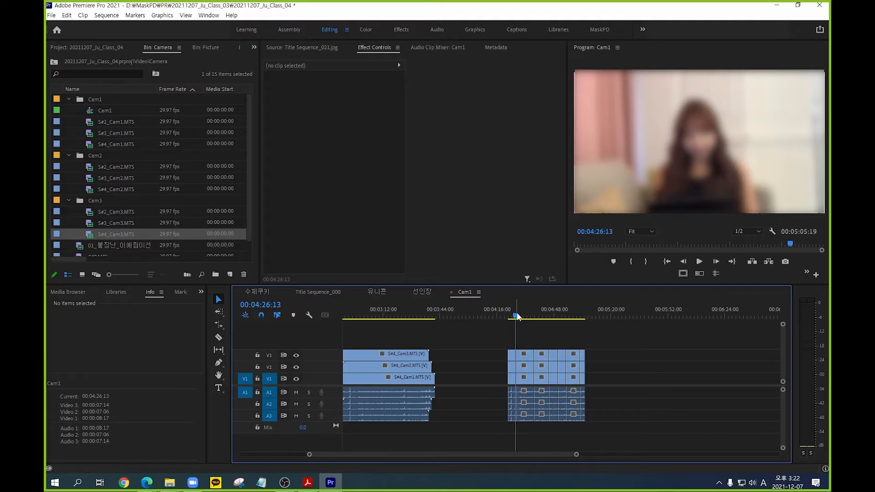
pyautogui.press('=')
pyautogui.press('=')
pyautogui.scroll(-6, 540, 350)
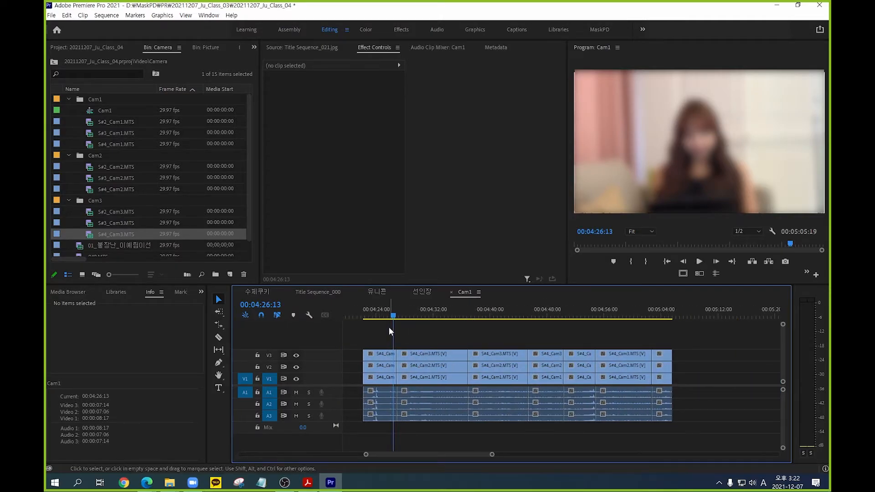
pyautogui.click(383, 314)
pyautogui.click(379, 354)
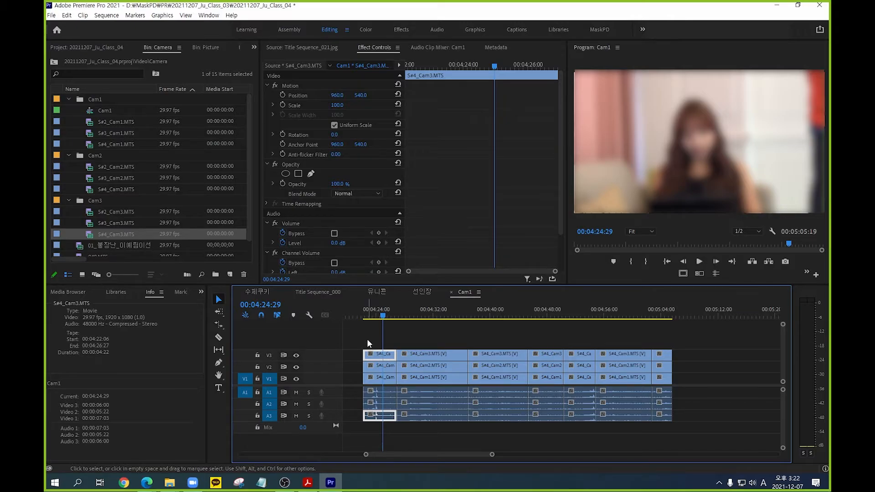
pyautogui.click(368, 340)
pyautogui.moveTo(366, 330); pyautogui.dragTo(677, 417)
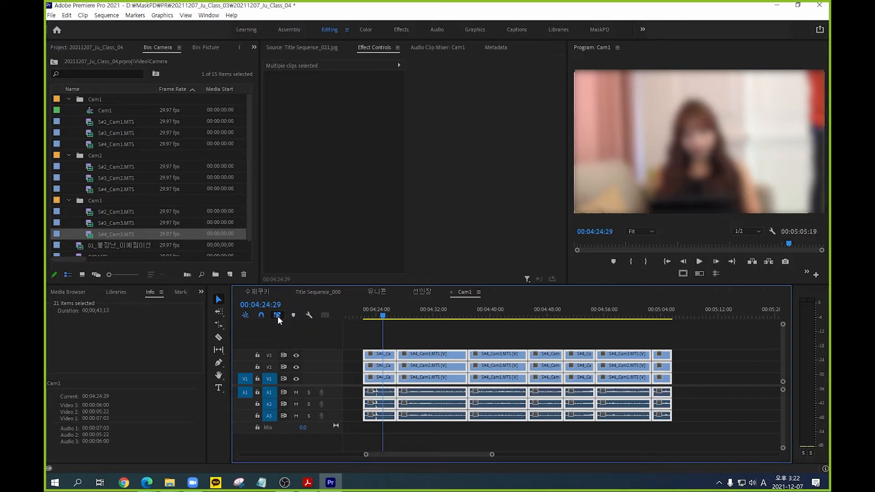
# Turn off Linked Selection and check that an S#4_Cam2.MTS segment's video can be selected on its own.
pyautogui.click(348, 362)
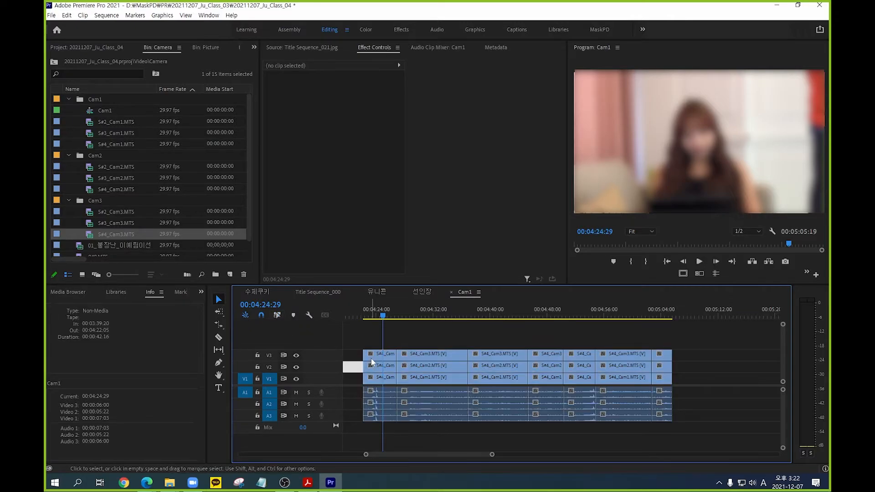
pyautogui.click(378, 358)
pyautogui.click(422, 375)
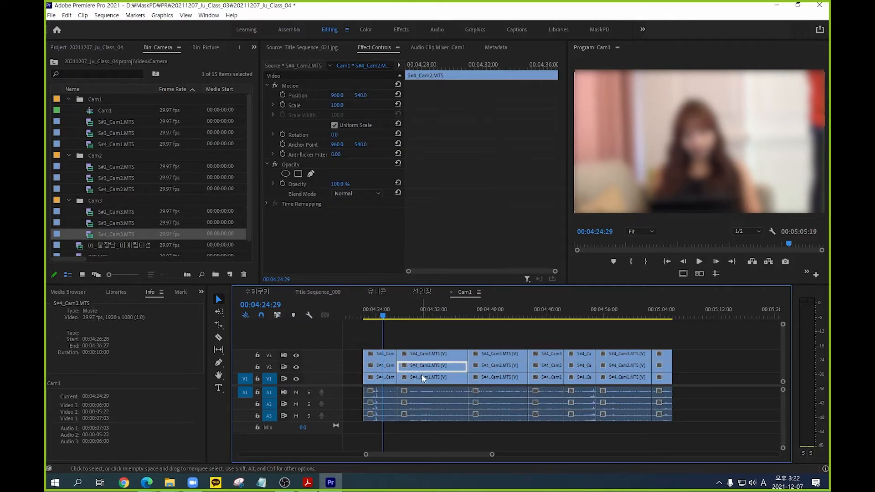
pyautogui.click(391, 337)
# Delete the V3 video of the first S#4 segment and the V3 and V2 video of the second, keeping the audio.
pyautogui.click(386, 356)
pyautogui.press('Delete')
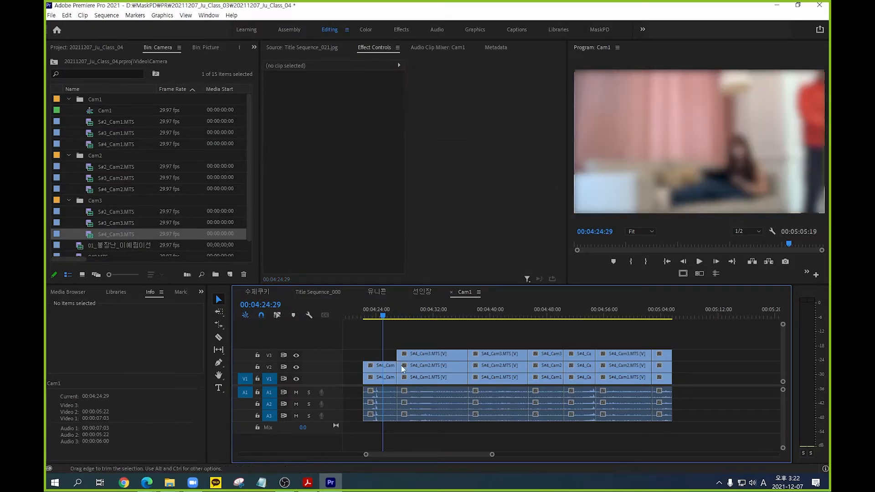
pyautogui.click(426, 354)
pyautogui.press('Delete')
pyautogui.click(427, 364)
pyautogui.press('Delete')
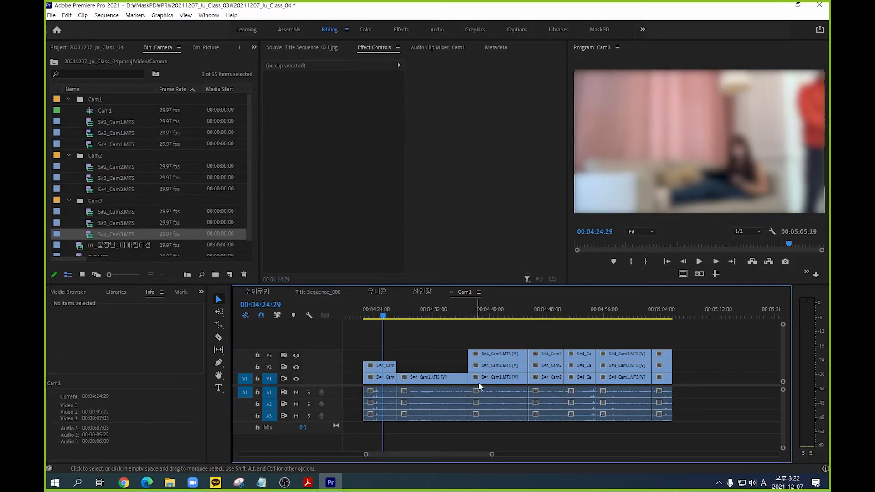
# Delete the V3 video of the fourth S#4 segment, the V3 and V2 video of the fifth, and the V3 video of the sixth.
pyautogui.click(546, 365)
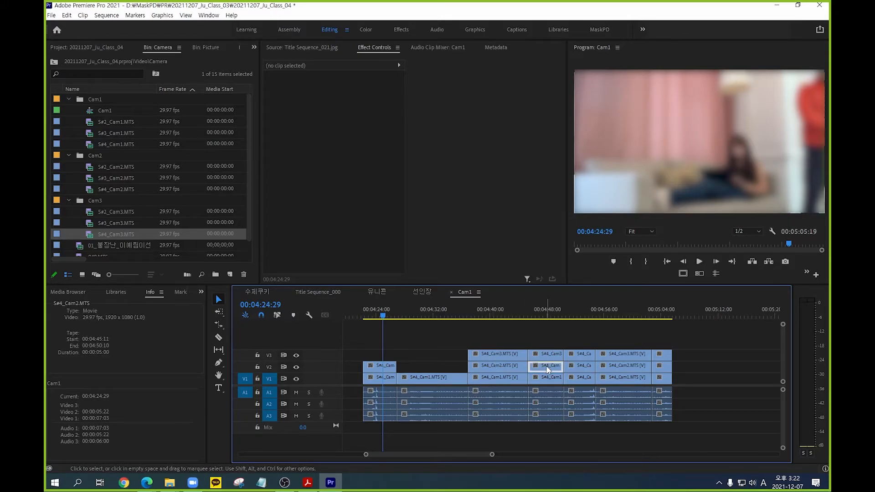
pyautogui.click(547, 357)
pyautogui.press('Delete')
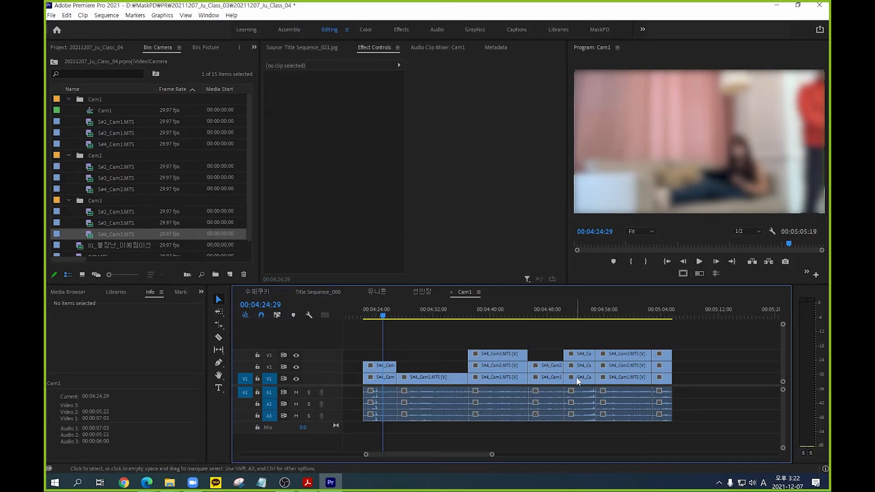
pyautogui.click(577, 355)
pyautogui.press('Delete')
pyautogui.click(577, 365)
pyautogui.press('Delete')
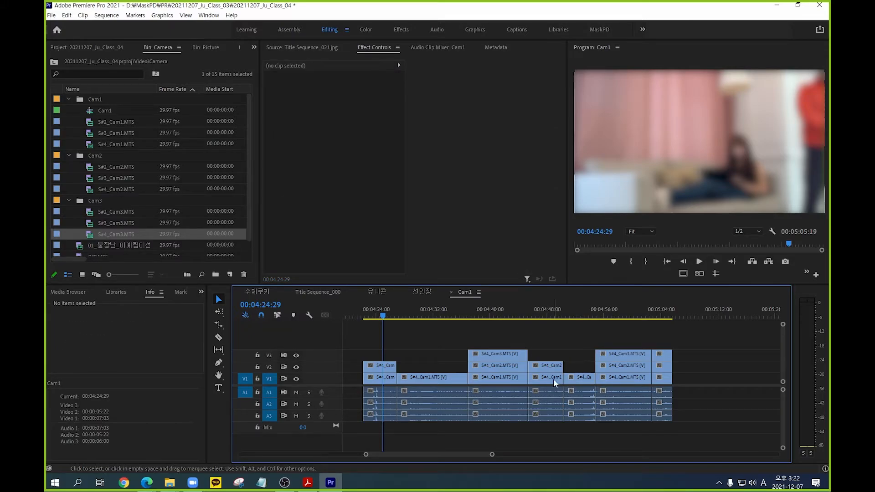
pyautogui.click(633, 355)
pyautogui.press('Delete')
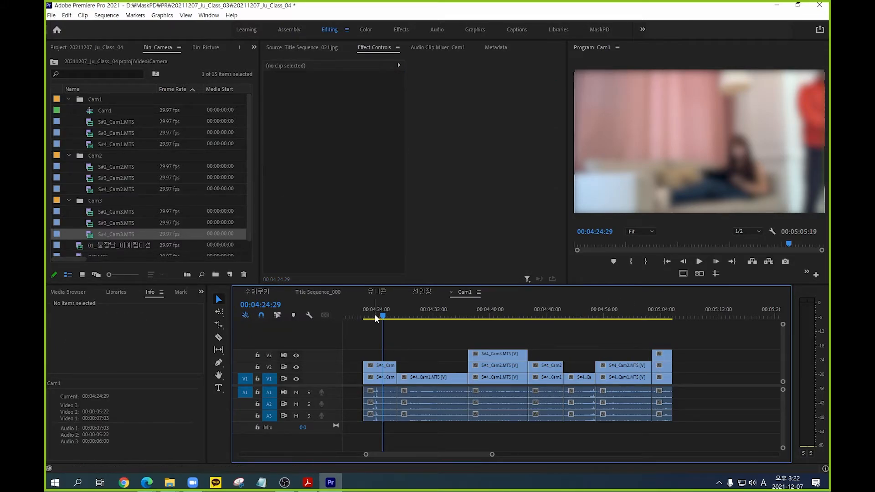
# Preview the first camera switch from about 00:04:26, and split all tracks at 00:04:31:04.
pyautogui.moveTo(376, 317)
pyautogui.mouseDown()
pyautogui.moveTo(414, 314)
pyautogui.moveTo(393, 315)
pyautogui.mouseUp()
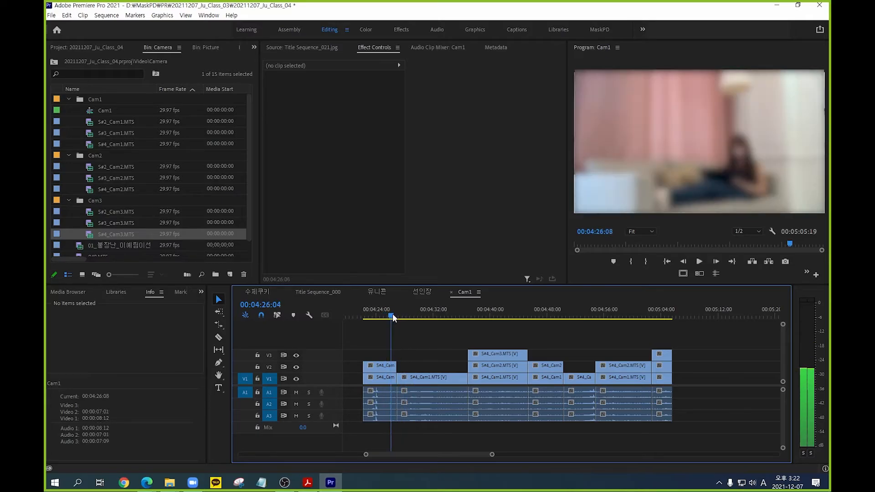
pyautogui.press('space')
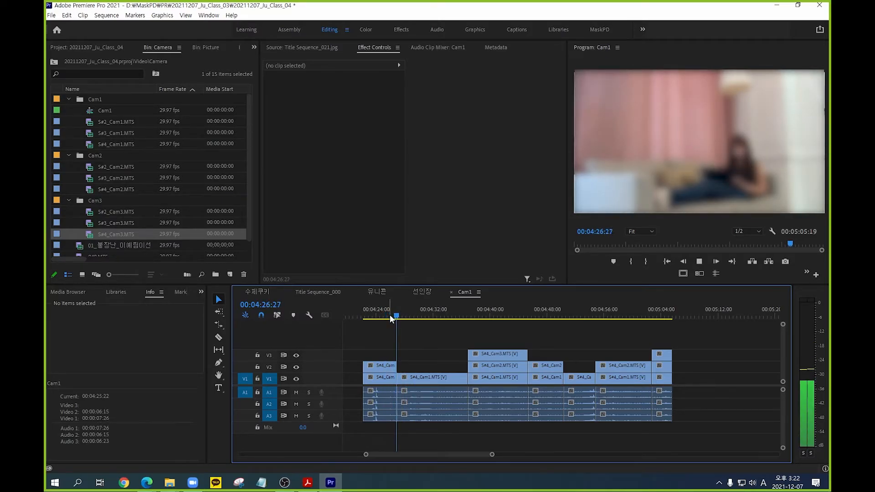
pyautogui.moveTo(430, 313); pyautogui.dragTo(427, 333)
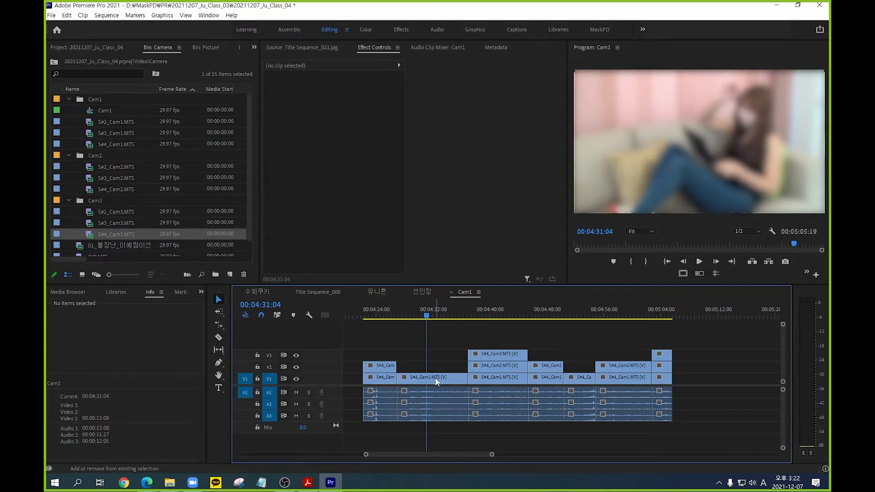
pyautogui.press('c')
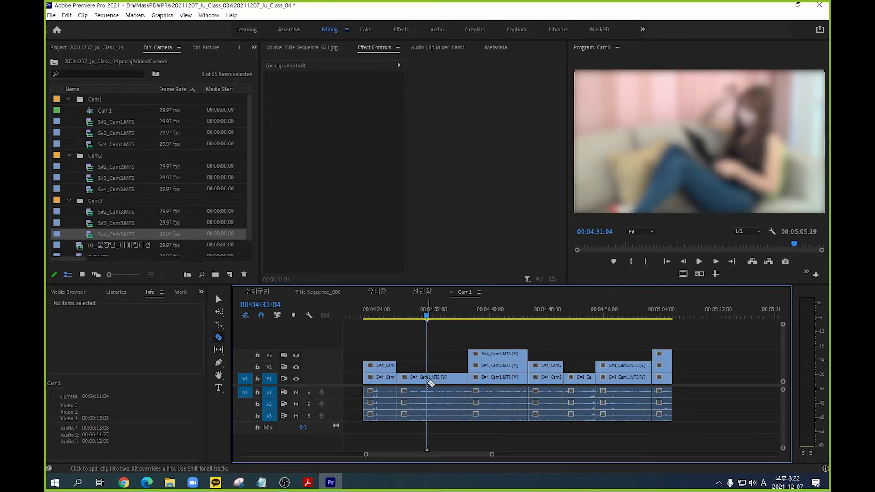
pyautogui.click(428, 382)
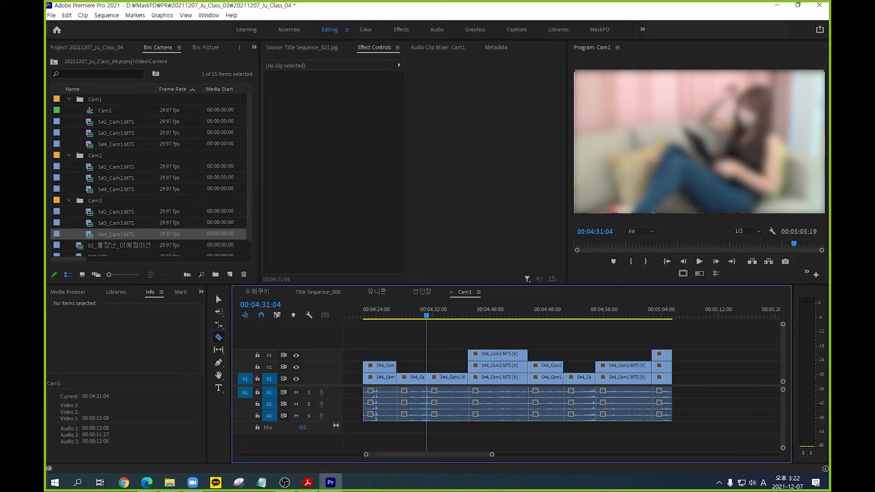
# Slip the content of the S#4_Cam3.MTS video segment on V3 around 00:04:40 with the Slip tool, keeping its timeline position.
pyautogui.hotkey('alt', 'Tab')
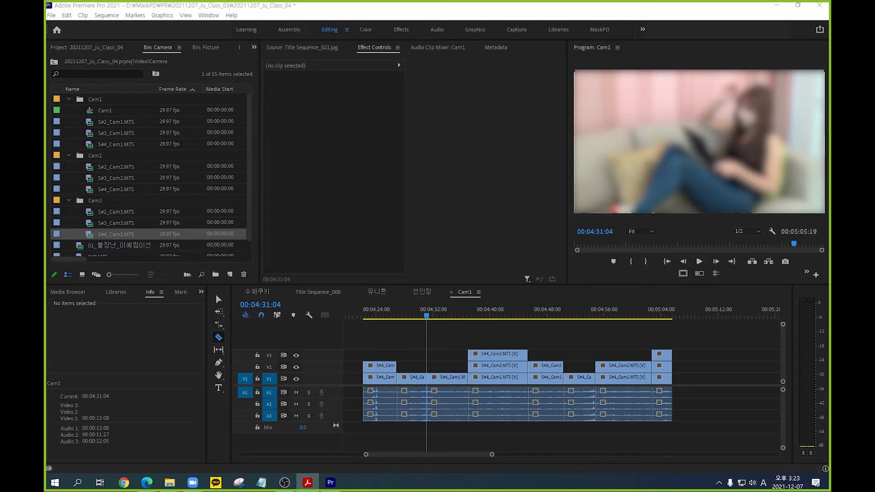
pyautogui.click(219, 351)
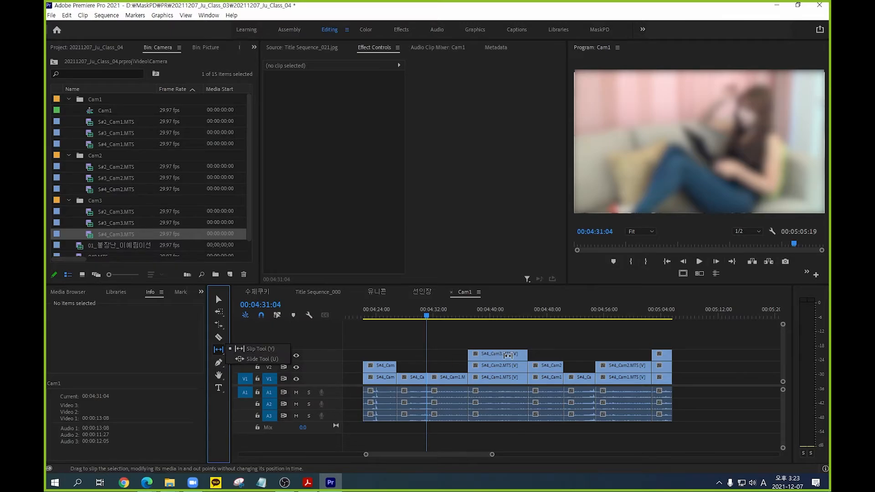
pyautogui.moveTo(484, 315); pyautogui.dragTo(489, 315)
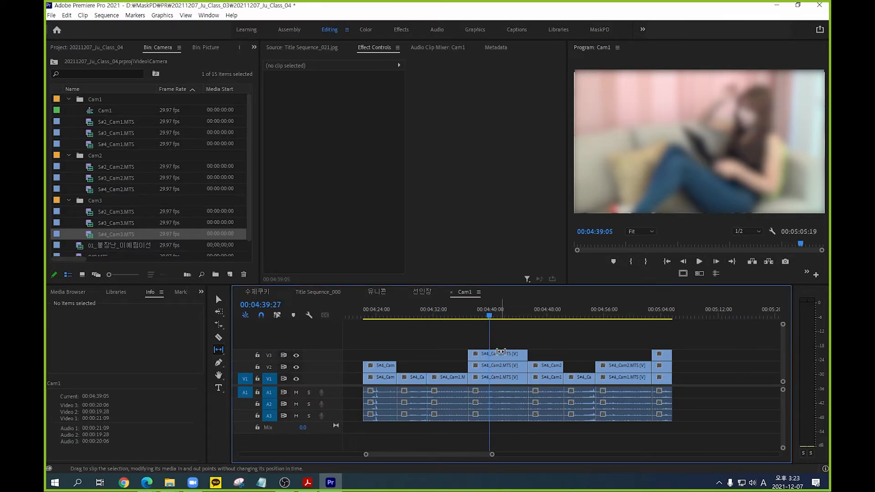
pyautogui.moveTo(487, 355)
pyautogui.mouseDown()
pyautogui.moveTo(522, 355)
pyautogui.moveTo(503, 358)
pyautogui.mouseUp()
# Play the slipped Cam3 segment from about 00:04:37 and stop at 00:04:38:04 to check its sync with the audio.
pyautogui.click(472, 310)
pyautogui.press('space')
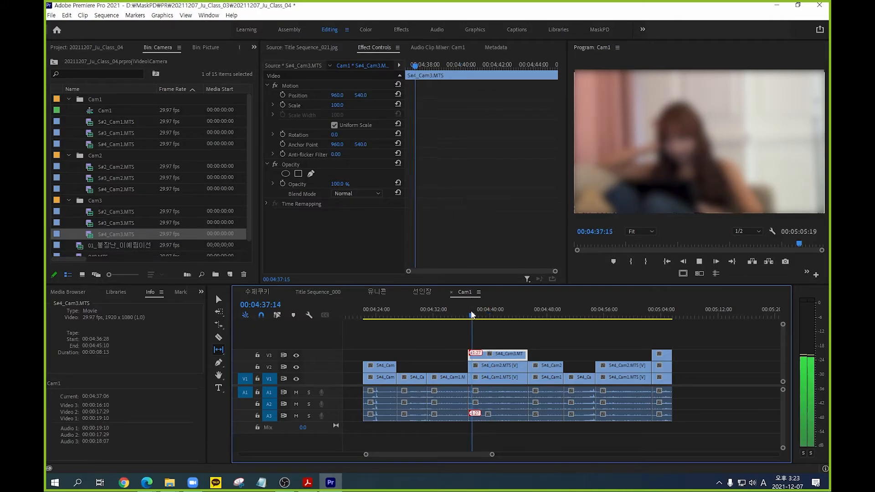
pyautogui.press('space')
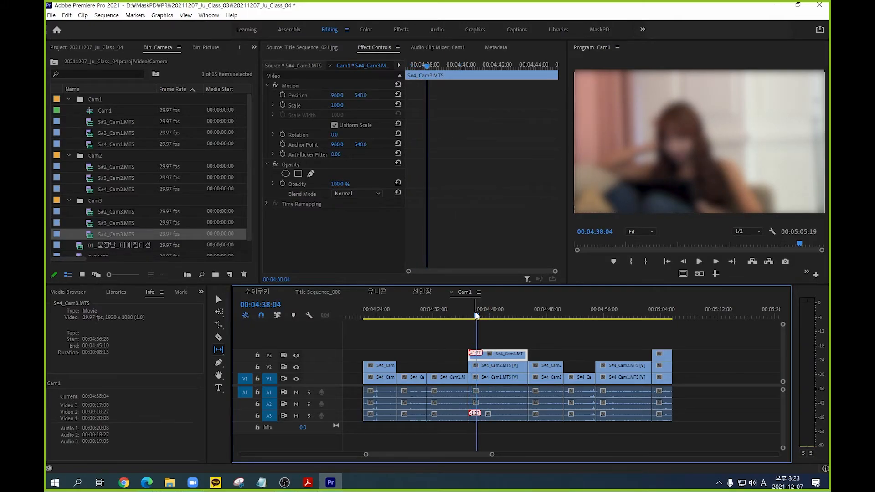
# Undo the last slip of the S#4_Cam3.MTS segment on V3, and slip its content again with the Slip tool.
pyautogui.moveTo(476, 314); pyautogui.dragTo(470, 316)
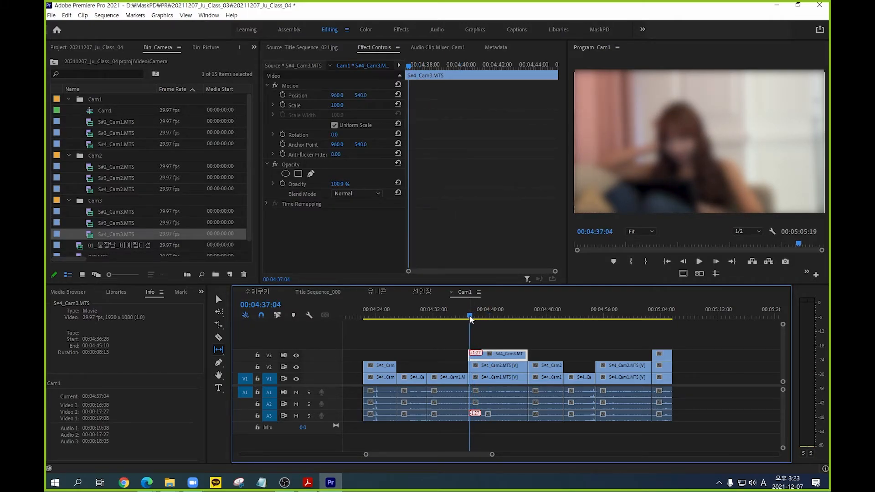
pyautogui.hotkey('ctrl', 'z')
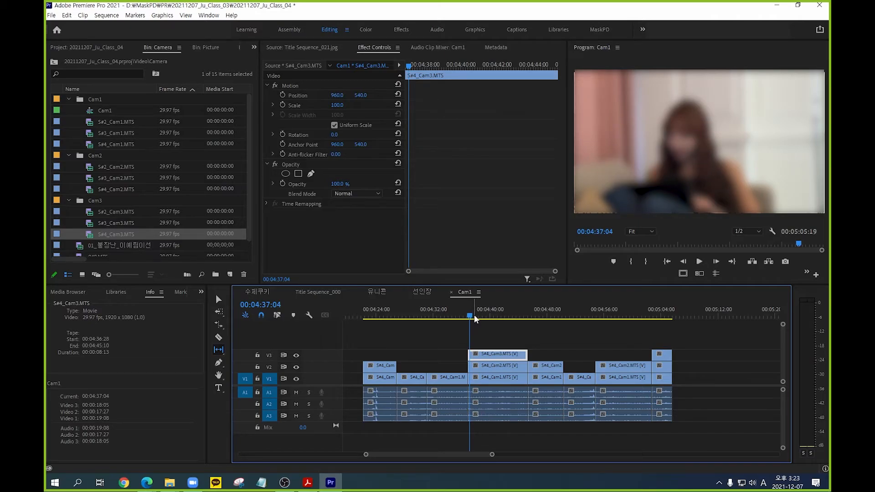
pyautogui.moveTo(472, 358); pyautogui.dragTo(487, 357)
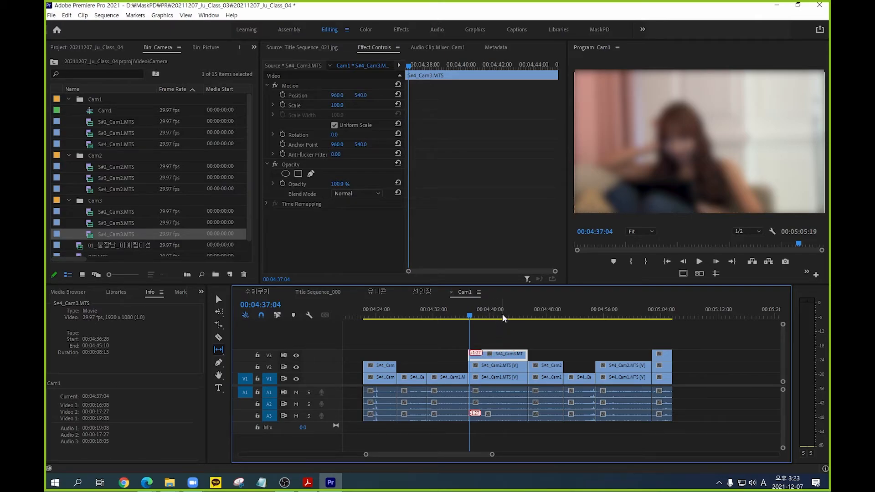
pyautogui.moveTo(502, 314)
pyautogui.mouseDown()
pyautogui.moveTo(474, 313)
pyautogui.moveTo(490, 313)
pyautogui.mouseUp()
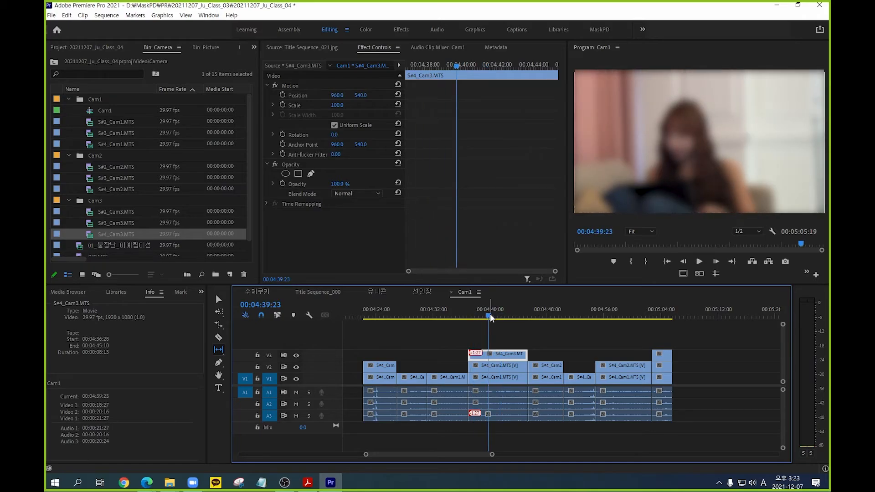
# Try sliding the V1 S#4_Cam1.MTS segments starting at 00:04:45:11 and 00:04:36:28 with the Slide tool.
pyautogui.click(218, 349)
pyautogui.click(247, 358)
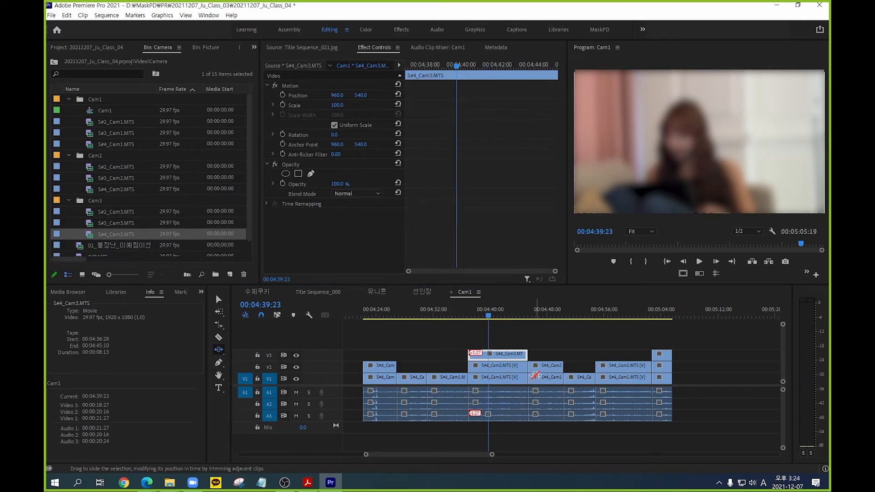
pyautogui.moveTo(547, 379); pyautogui.dragTo(524, 382)
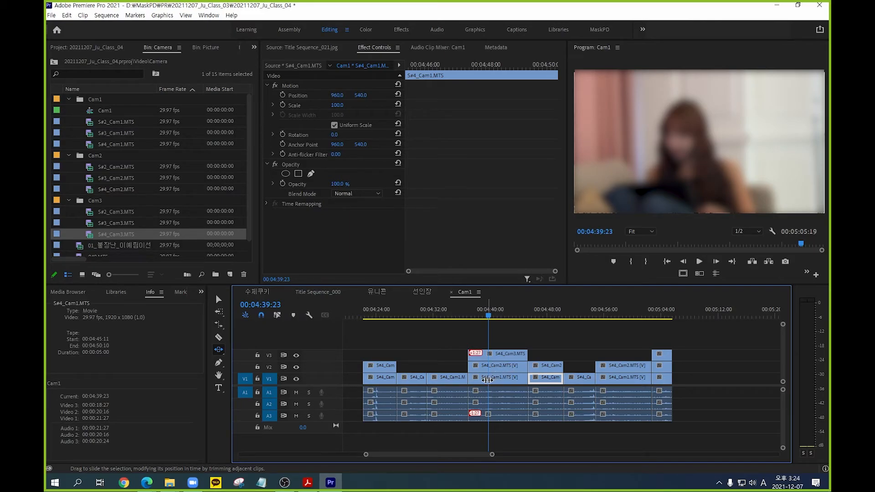
pyautogui.moveTo(492, 379)
pyautogui.mouseDown()
pyautogui.moveTo(506, 378)
pyautogui.moveTo(494, 379)
pyautogui.mouseUp()
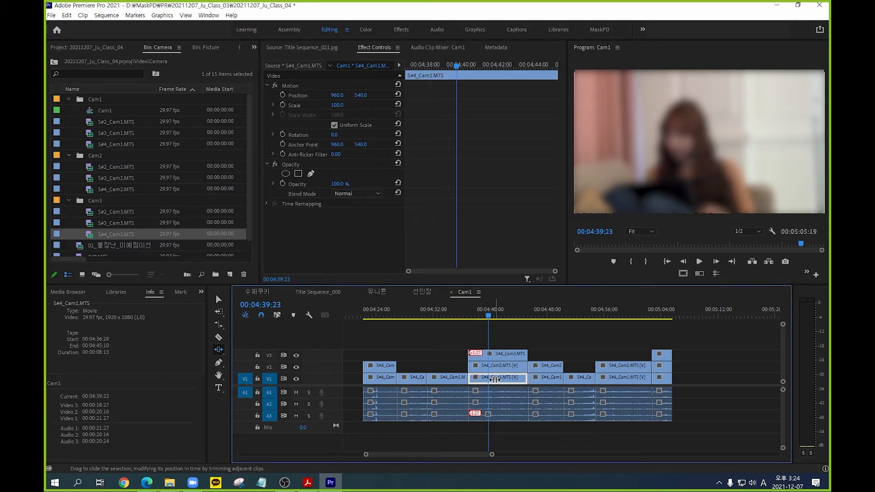
# Try slipping the S#4_Cam1.MTS segment on V1 around 00:04:40, and undo the slips on V1 and V3.
pyautogui.press('y')
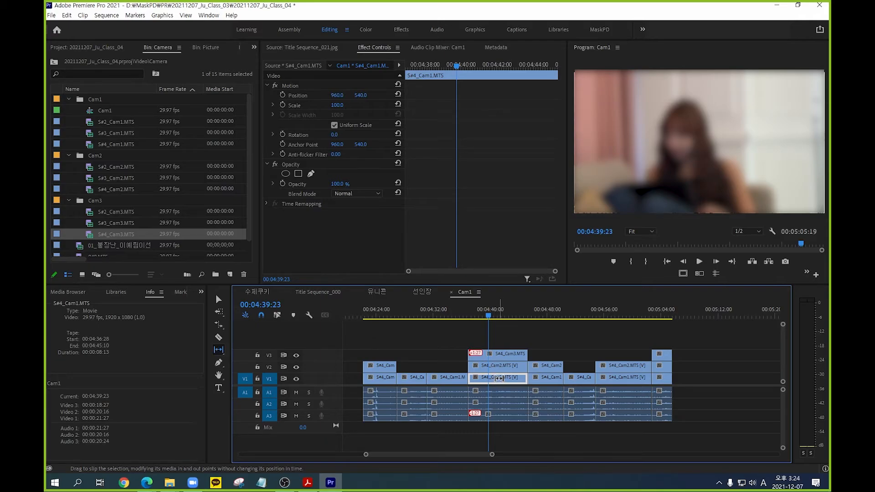
pyautogui.moveTo(499, 378)
pyautogui.mouseDown()
pyautogui.moveTo(517, 380)
pyautogui.moveTo(489, 386)
pyautogui.mouseUp()
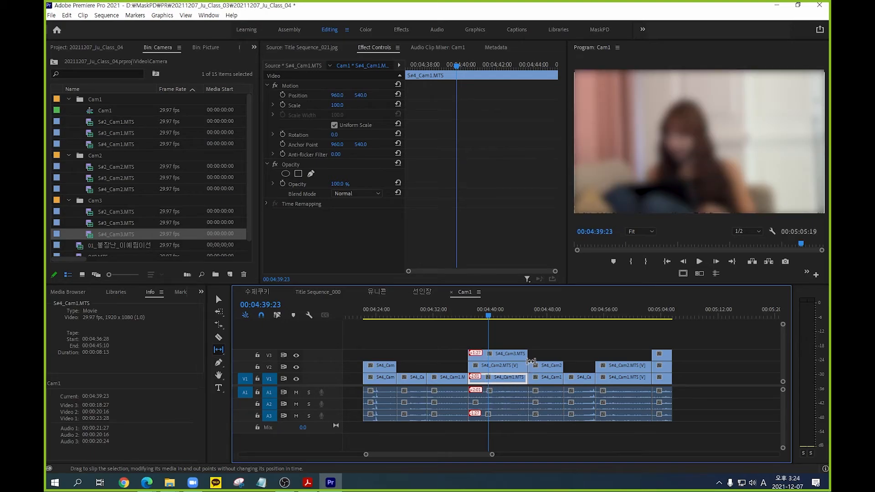
pyautogui.hotkey('ctrl', 'z')
pyautogui.hotkey('ctrl', 'z')
pyautogui.hotkey('ctrl', 'z')
pyautogui.hotkey('ctrl', 'z')
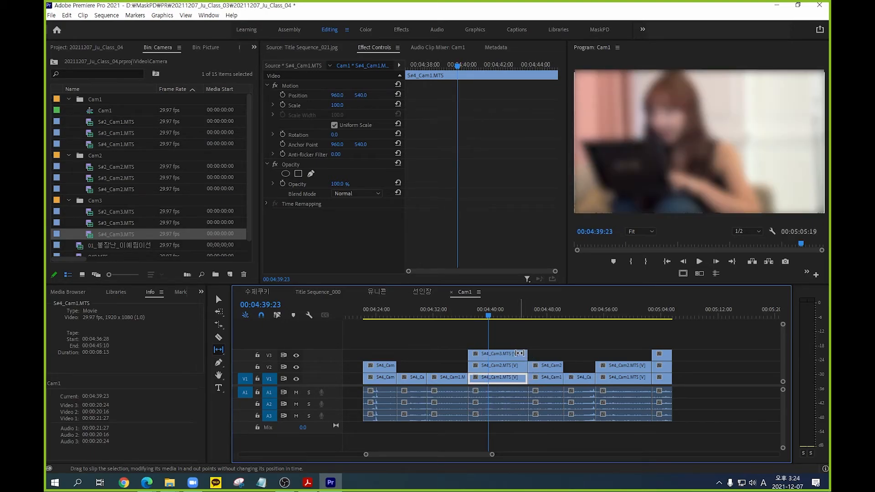
# Trim the start of the S#4_Cam3.MTS segment on V3 to 00:04:38:15, and move the clip back to 00:04:36:28.
pyautogui.press('v')
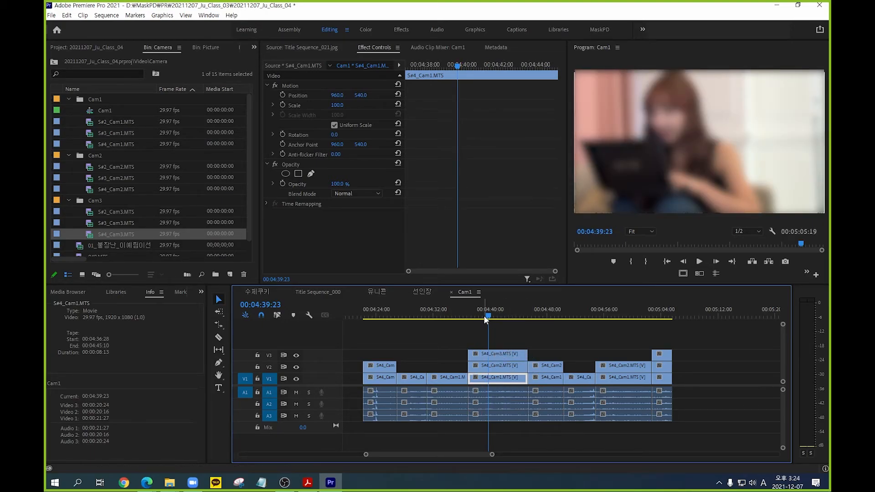
pyautogui.click(467, 316)
pyautogui.moveTo(468, 315); pyautogui.dragTo(480, 315)
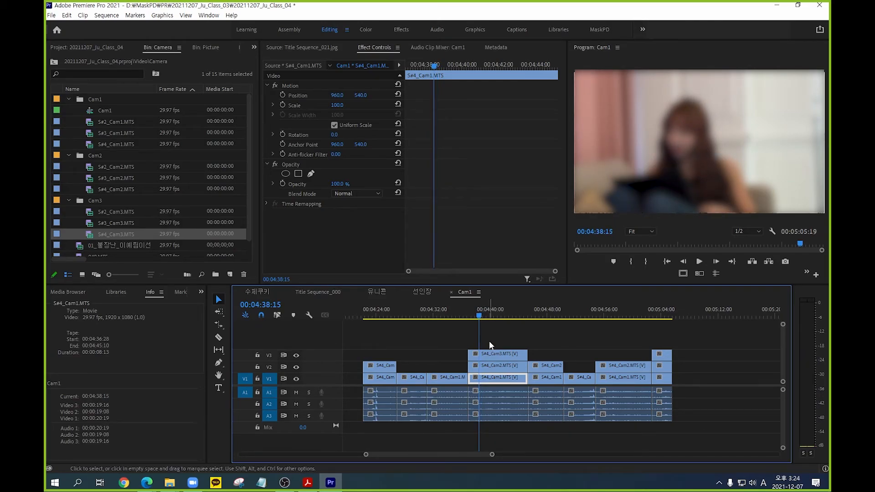
pyautogui.moveTo(473, 353); pyautogui.dragTo(494, 357)
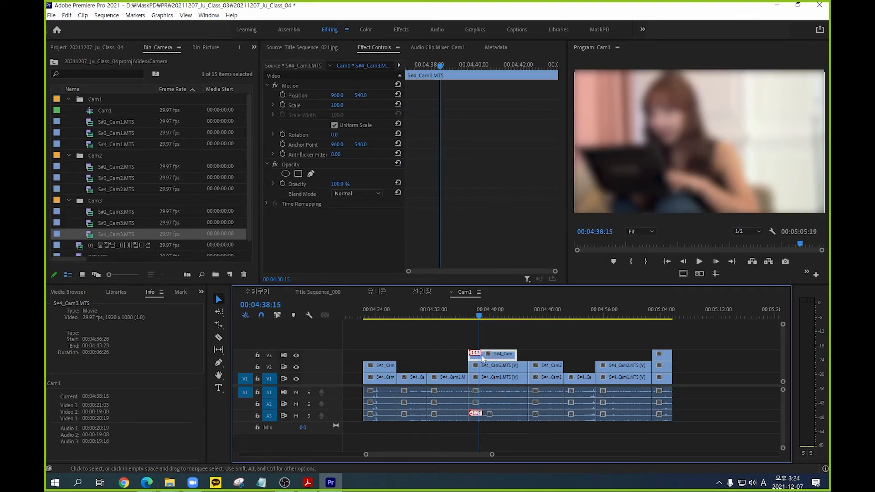
# Preview the moved Cam3 segment on V3, extend its end to 00:04:45:10, and undo the manual trim and move.
pyautogui.click(464, 315)
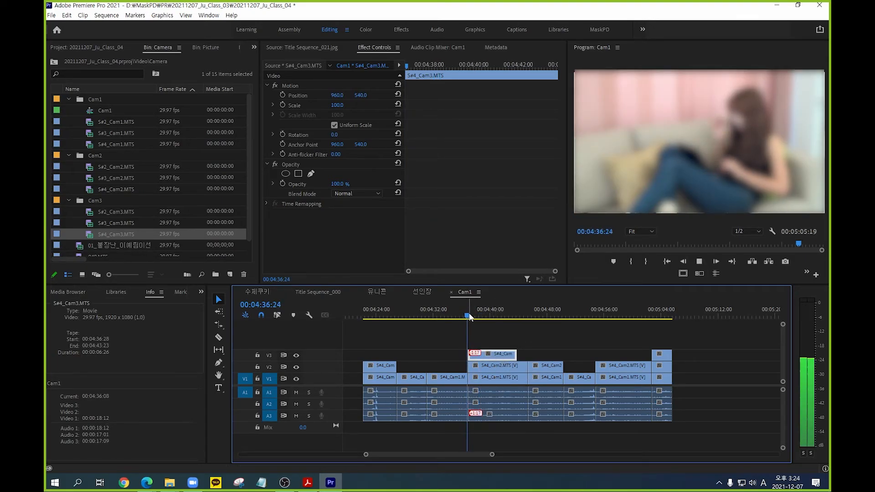
pyautogui.press('space')
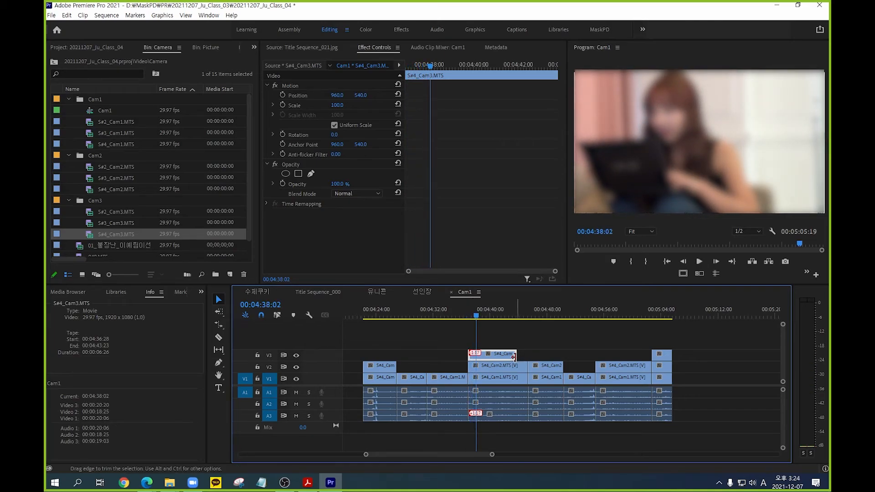
pyautogui.moveTo(514, 356); pyautogui.dragTo(527, 356)
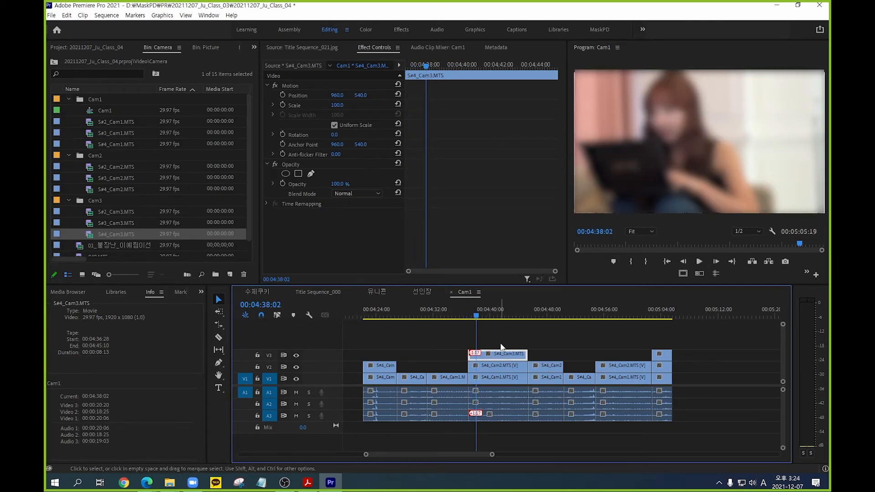
pyautogui.click(501, 346)
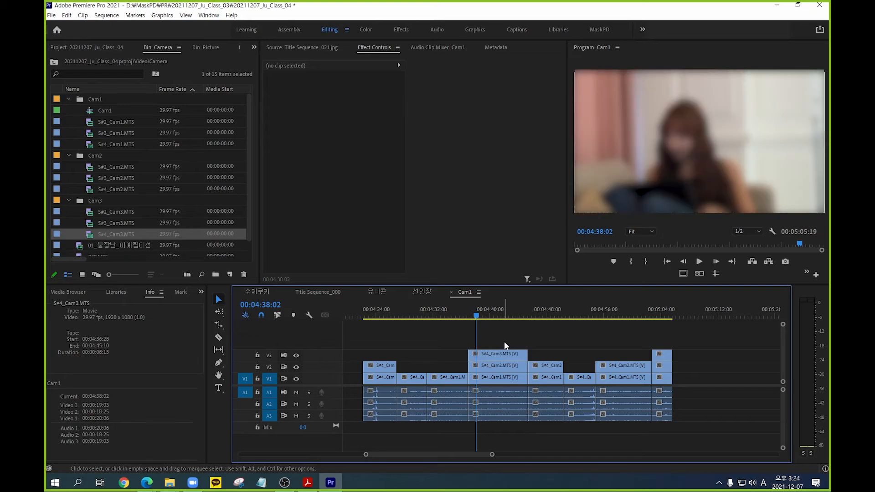
# Try slipping the V3 S#4_Cam3.MTS segment to 1:19 earlier source content with the Slip tool, and play the result.
pyautogui.moveTo(476, 314); pyautogui.dragTo(479, 313)
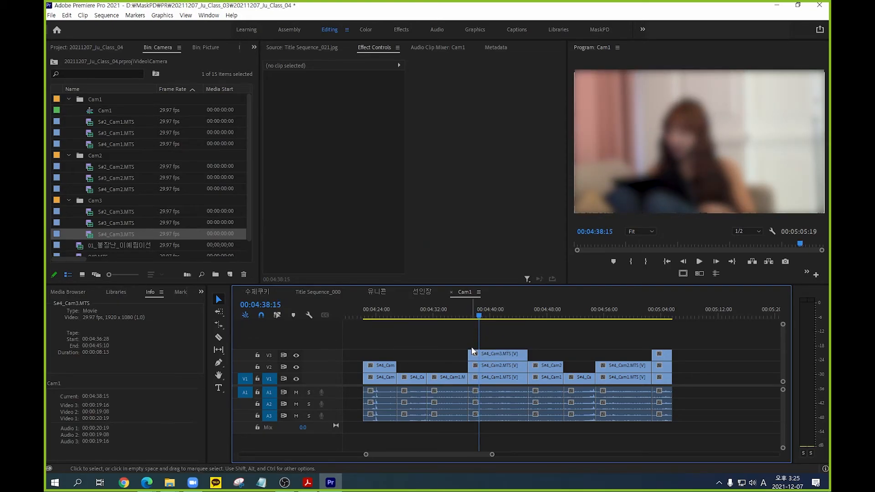
pyautogui.press('y')
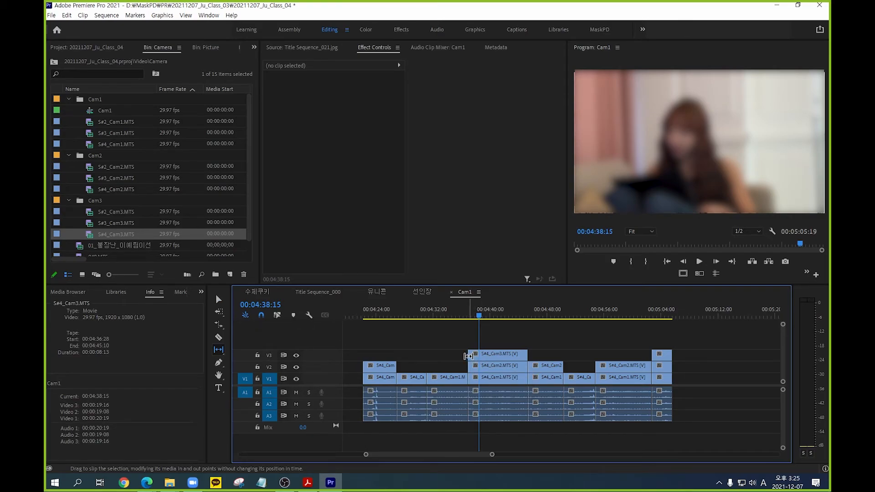
pyautogui.moveTo(471, 356); pyautogui.dragTo(480, 355)
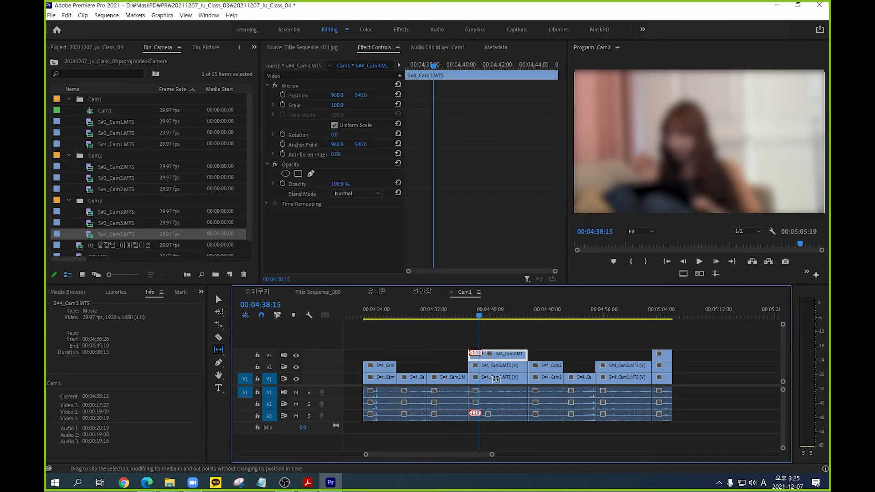
pyautogui.click(467, 318)
pyautogui.press('space')
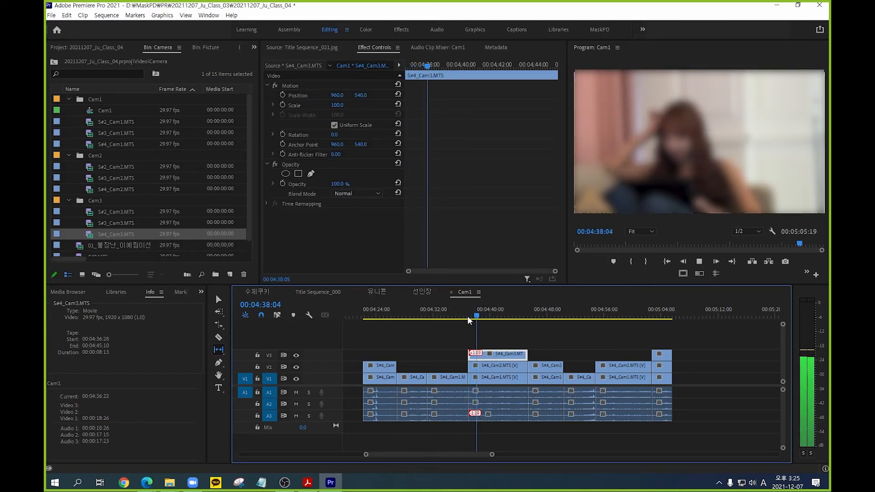
pyautogui.press('space')
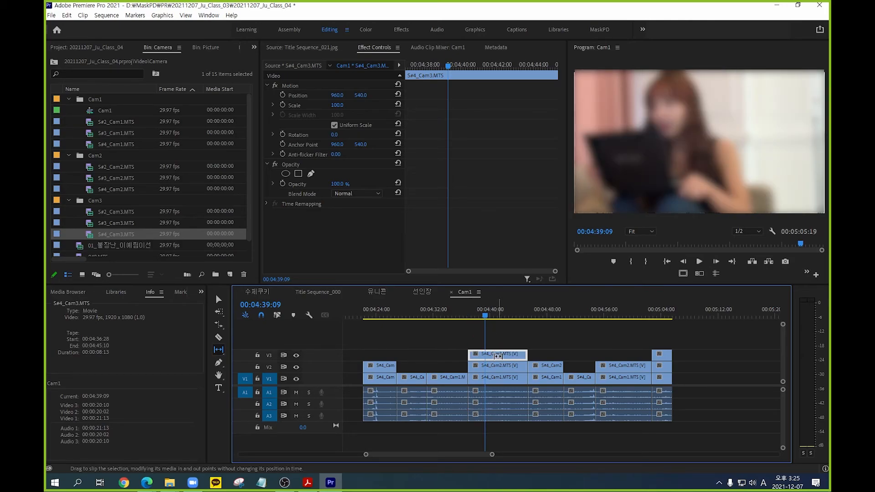
# Slip the V3 S#4_Cam3.MTS segment to 2:07 later source content, and play it from about 00:04:36 to check the camera switch.
pyautogui.click(478, 315)
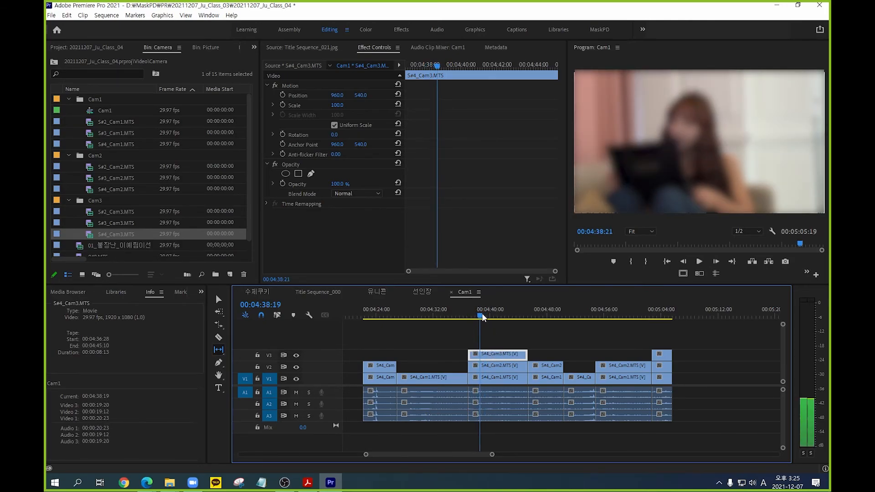
pyautogui.click(480, 315)
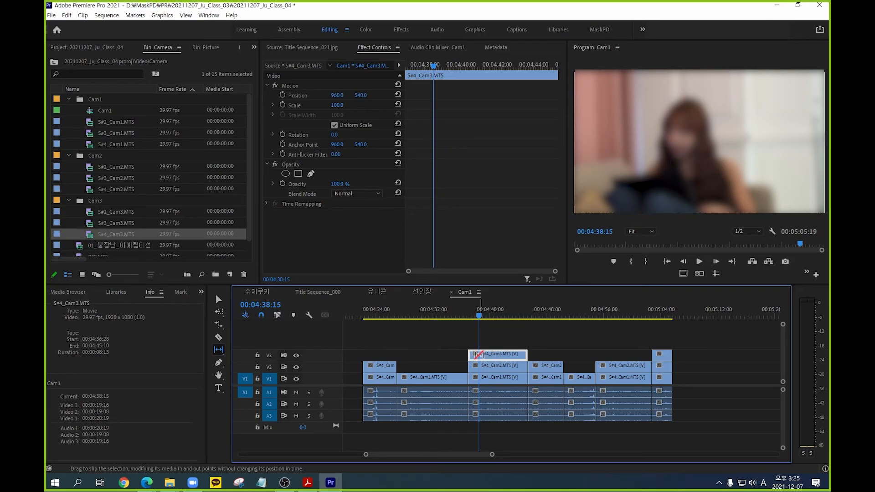
pyautogui.moveTo(485, 354); pyautogui.dragTo(468, 354)
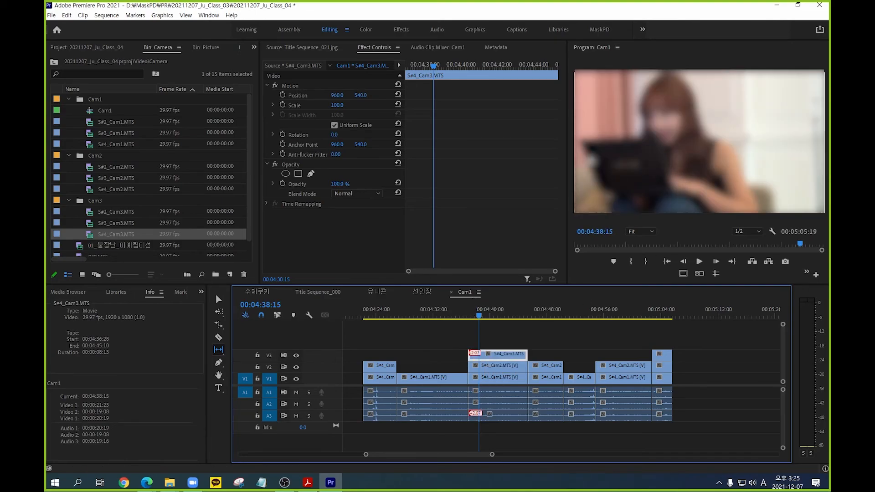
pyautogui.click(466, 315)
pyautogui.press('space')
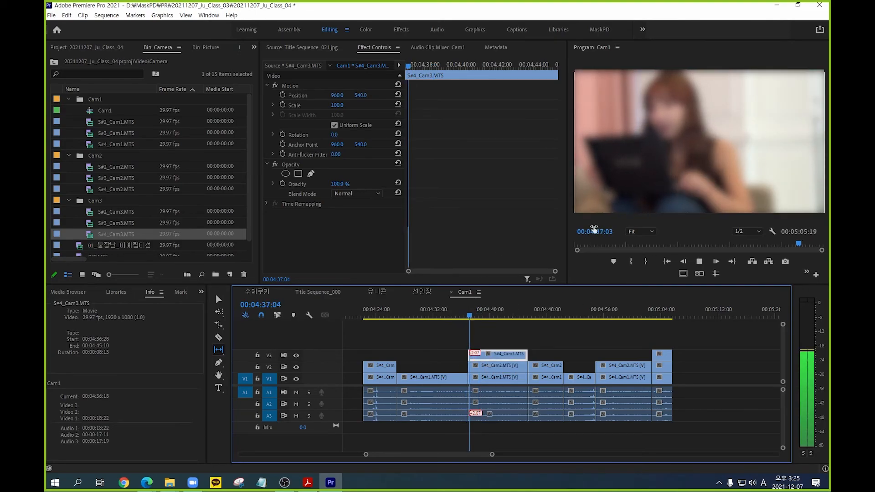
pyautogui.press('space')
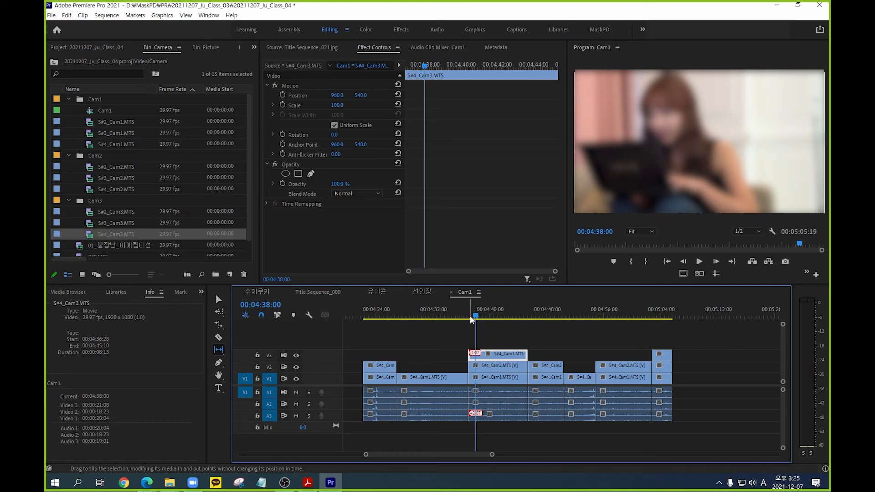
pyautogui.moveTo(468, 315); pyautogui.dragTo(475, 314)
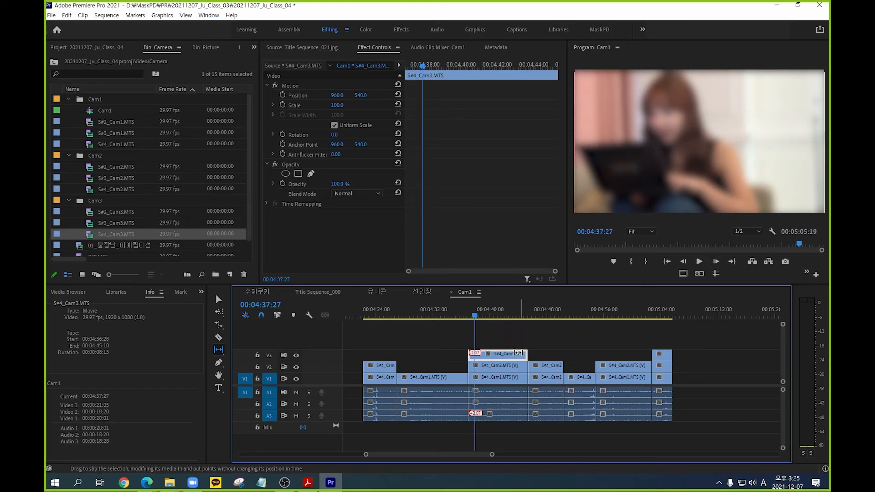
pyautogui.press('space')
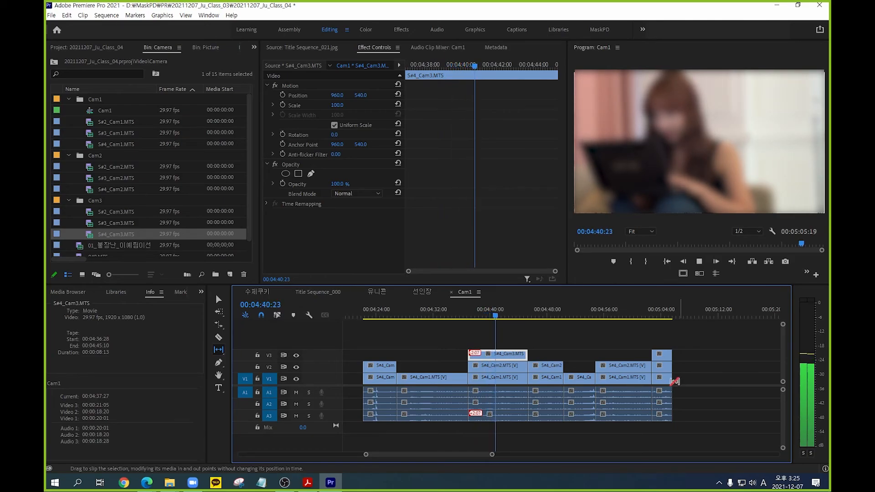
pyautogui.press('space')
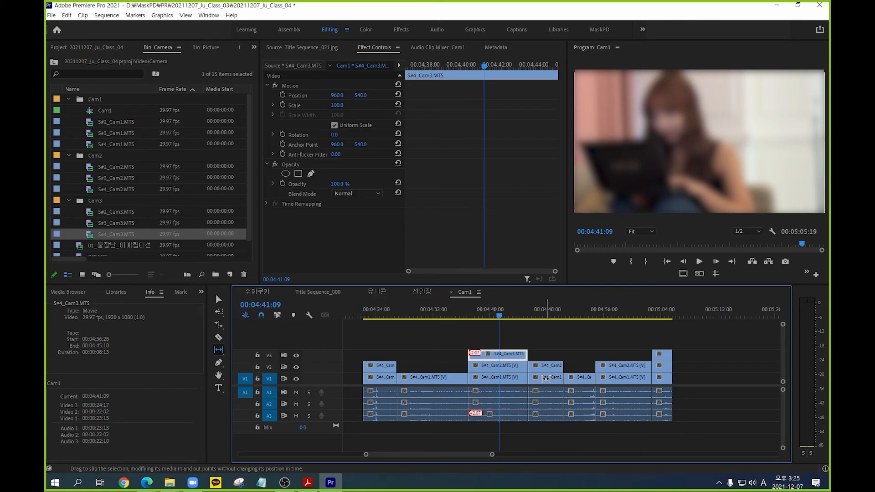
# Slide the short S#4_Cam1.MTS segment on V1 earlier with the Slide tool so that it starts at 00:04:42:20.
pyautogui.press('u')
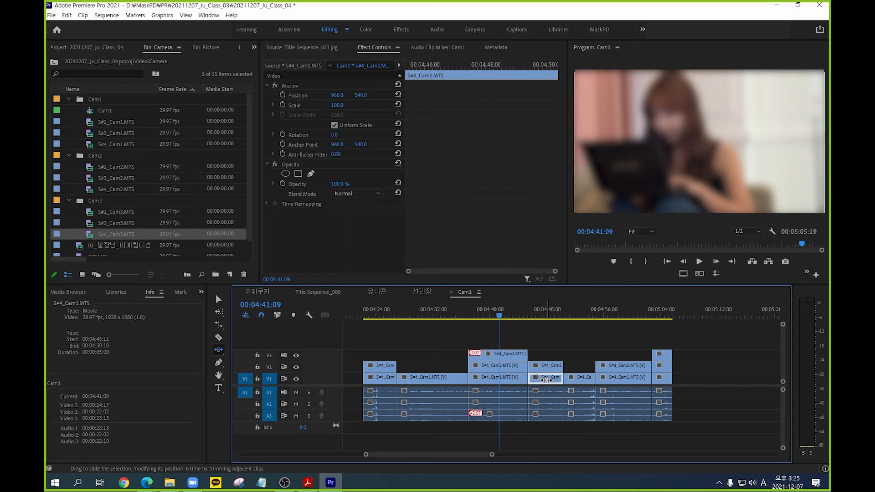
pyautogui.moveTo(546, 379); pyautogui.dragTo(528, 380)
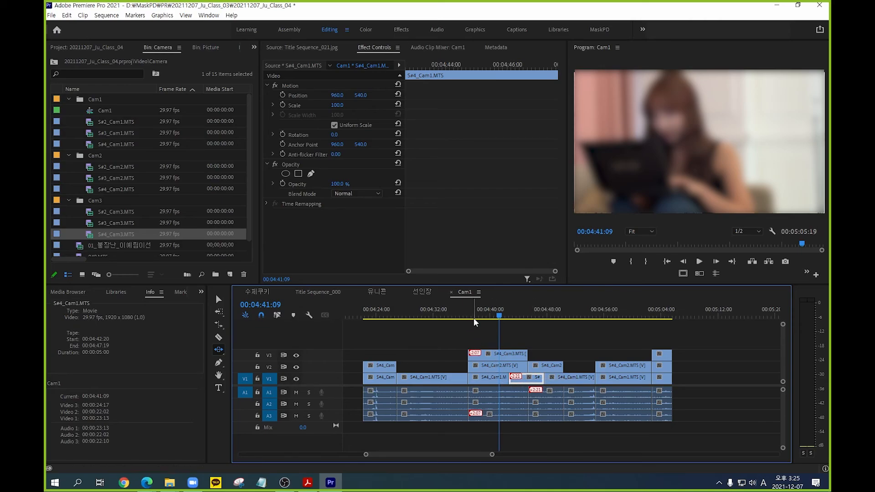
pyautogui.moveTo(482, 314); pyautogui.dragTo(502, 315)
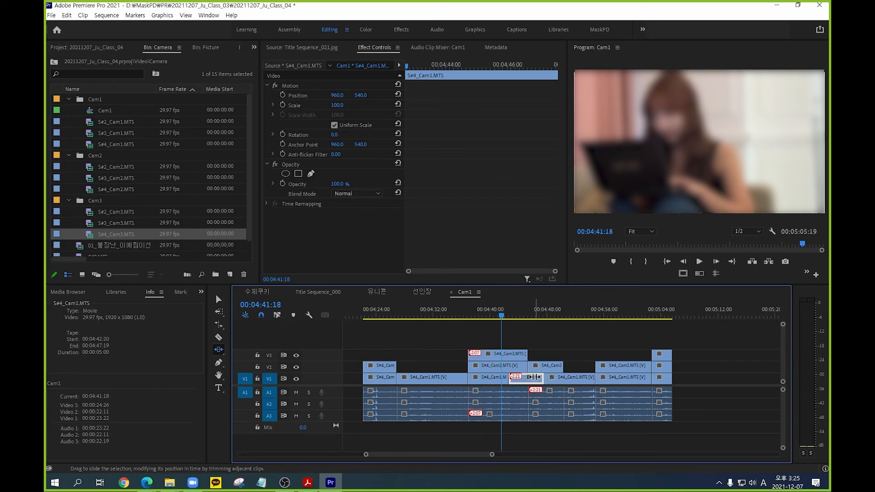
pyautogui.click(220, 326)
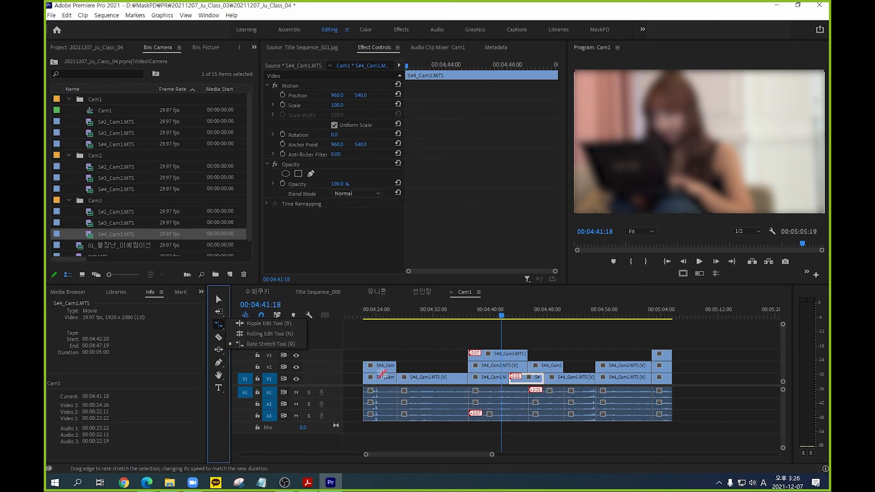
pyautogui.click(220, 313)
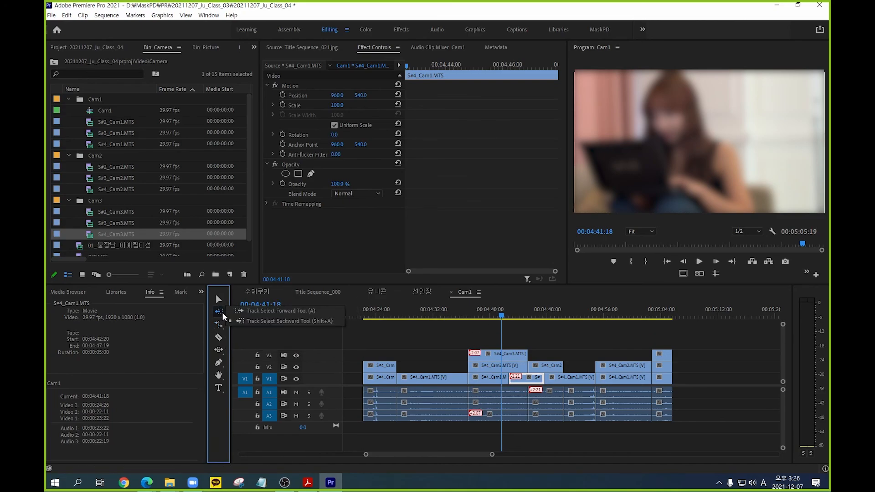
pyautogui.click(219, 324)
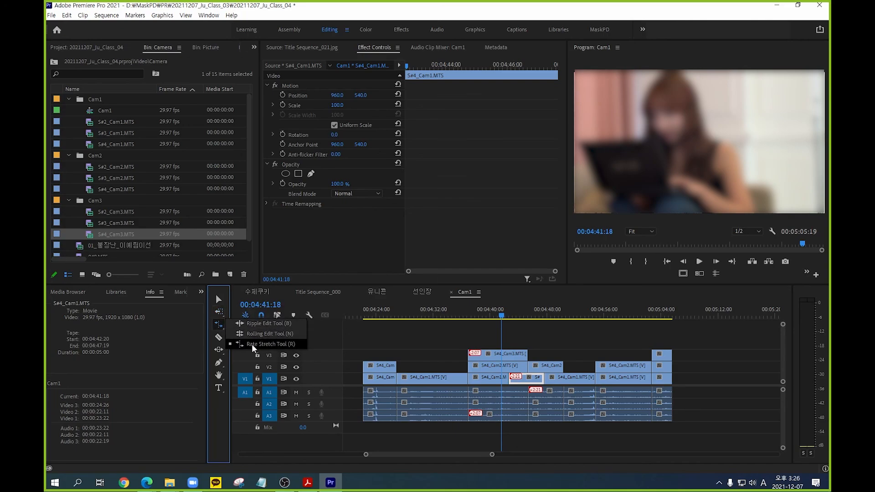
pyautogui.click(219, 351)
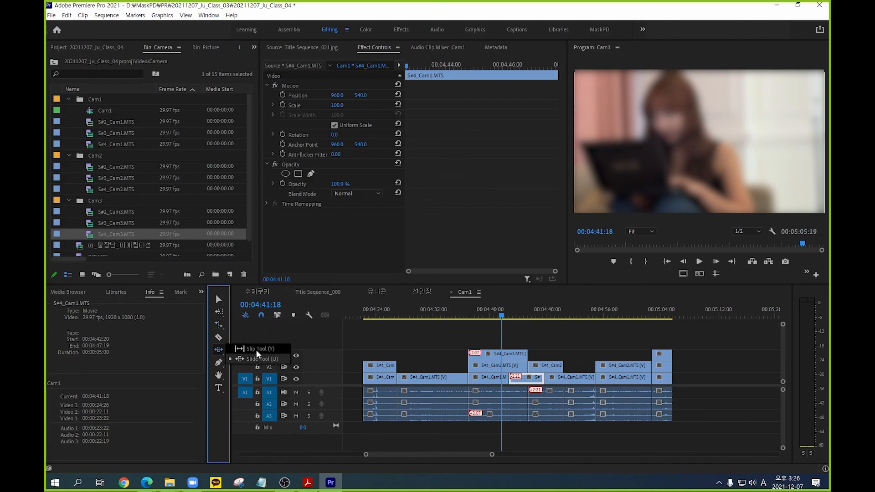